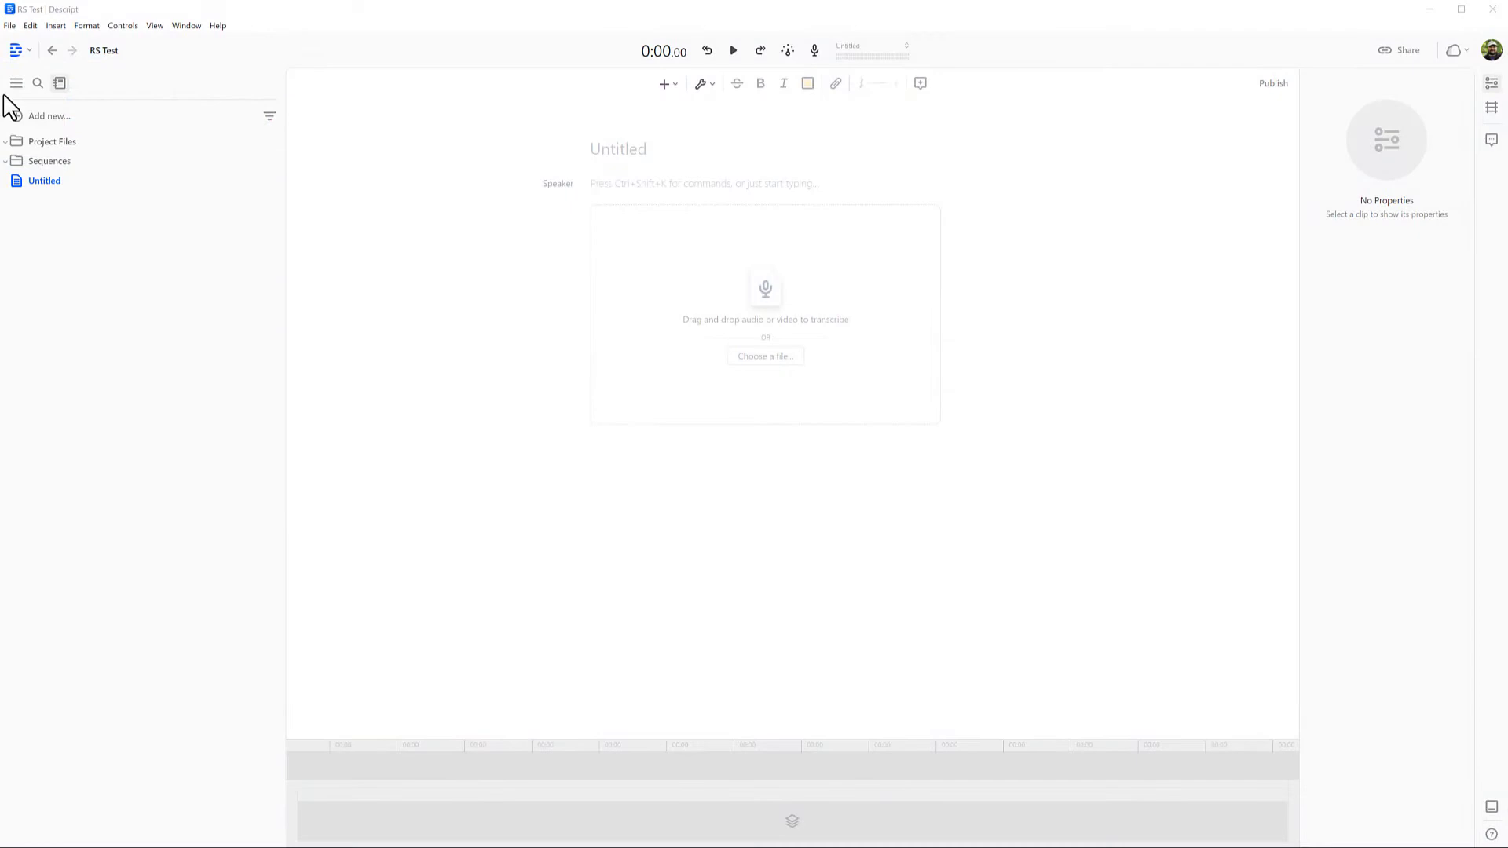
Drag Cristi Video.mp4 and Guest Video.mp4 from Explorer into the Project Files list
click(16, 83)
click(16, 82)
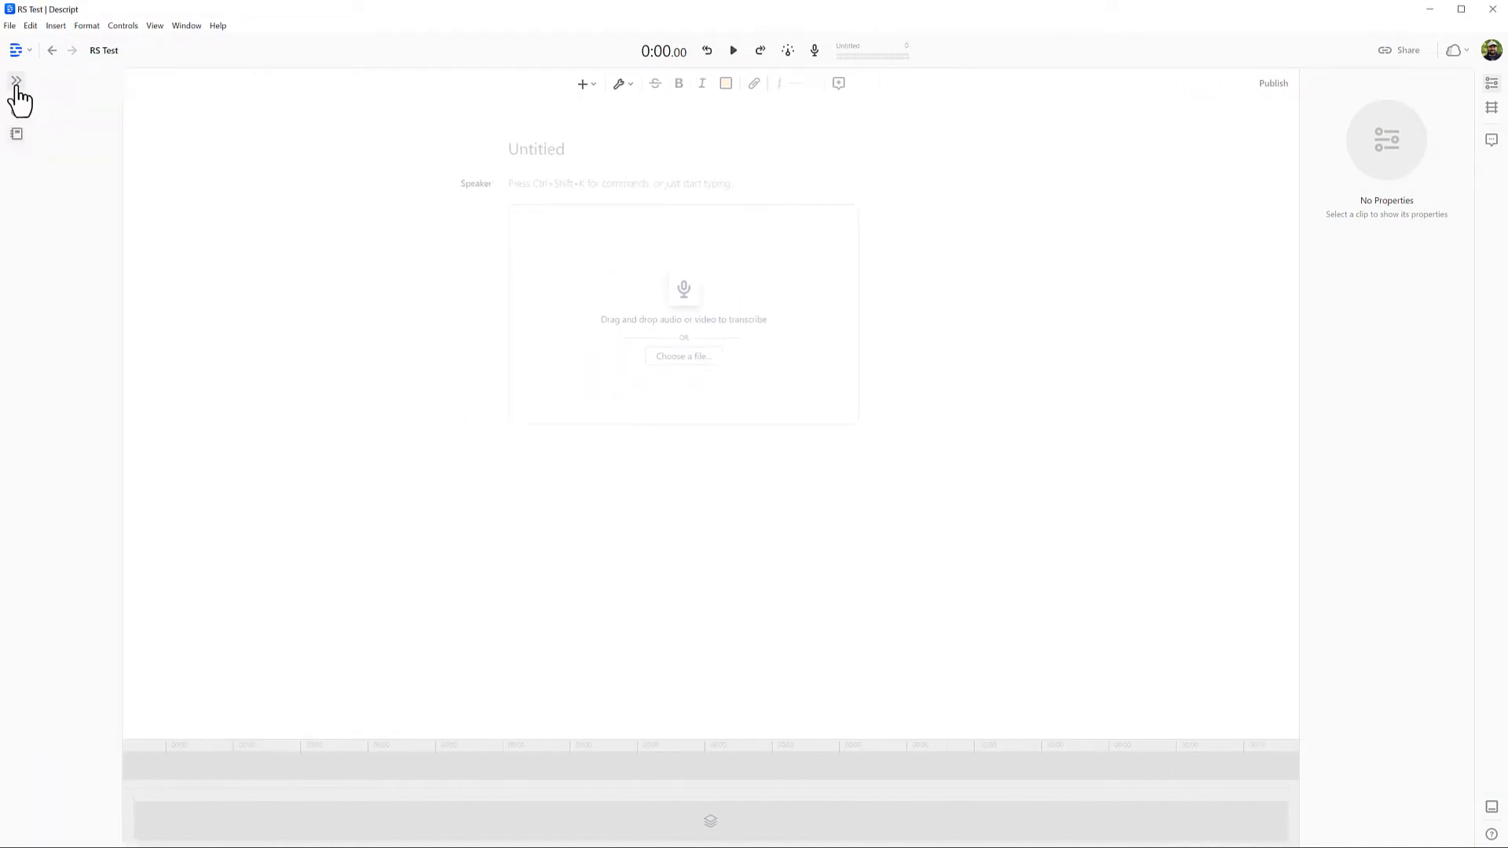
click(16, 82)
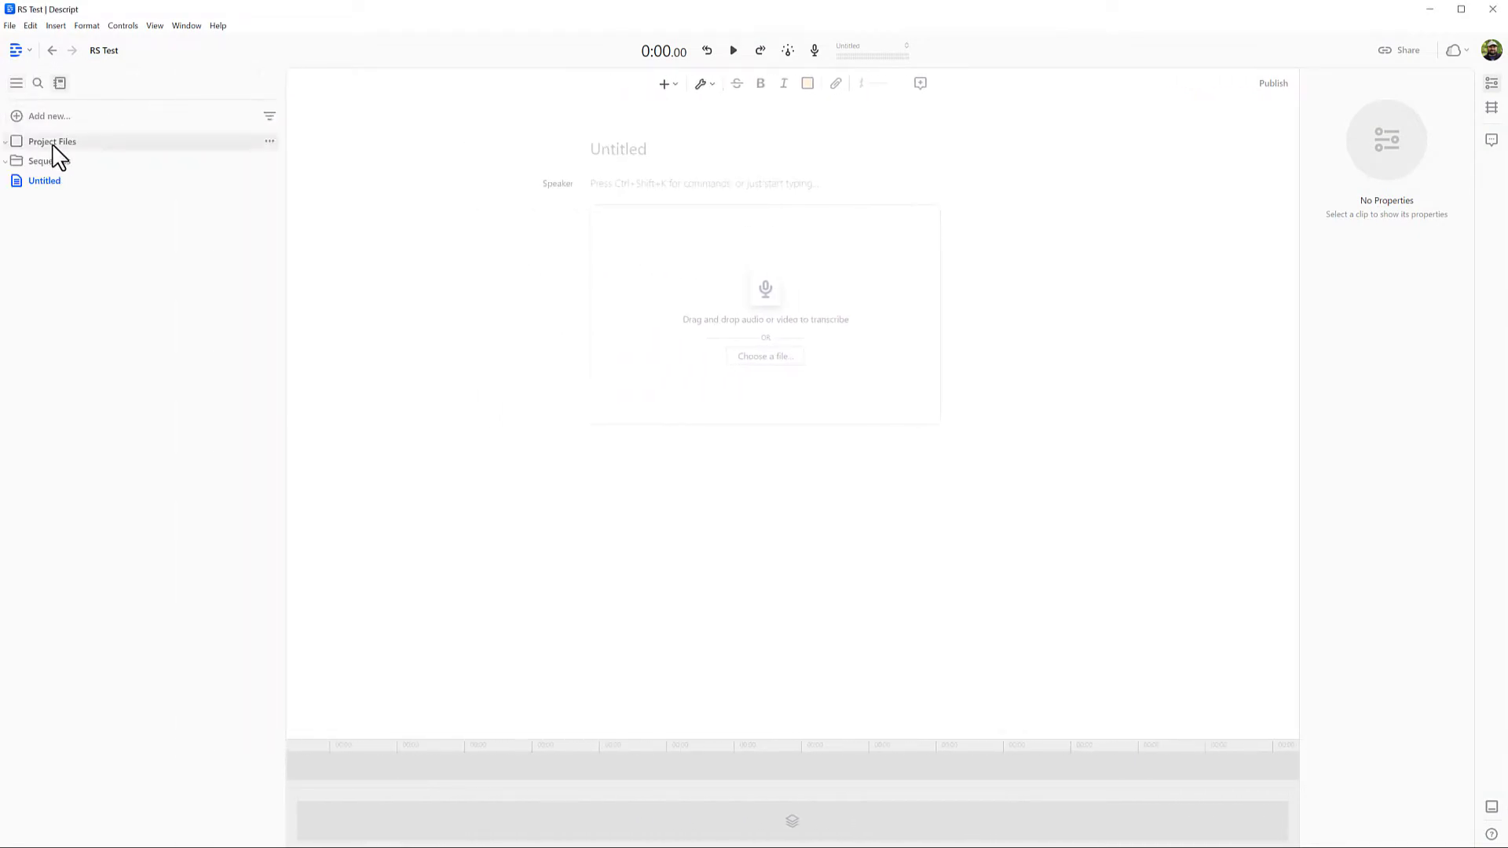
click(46, 183)
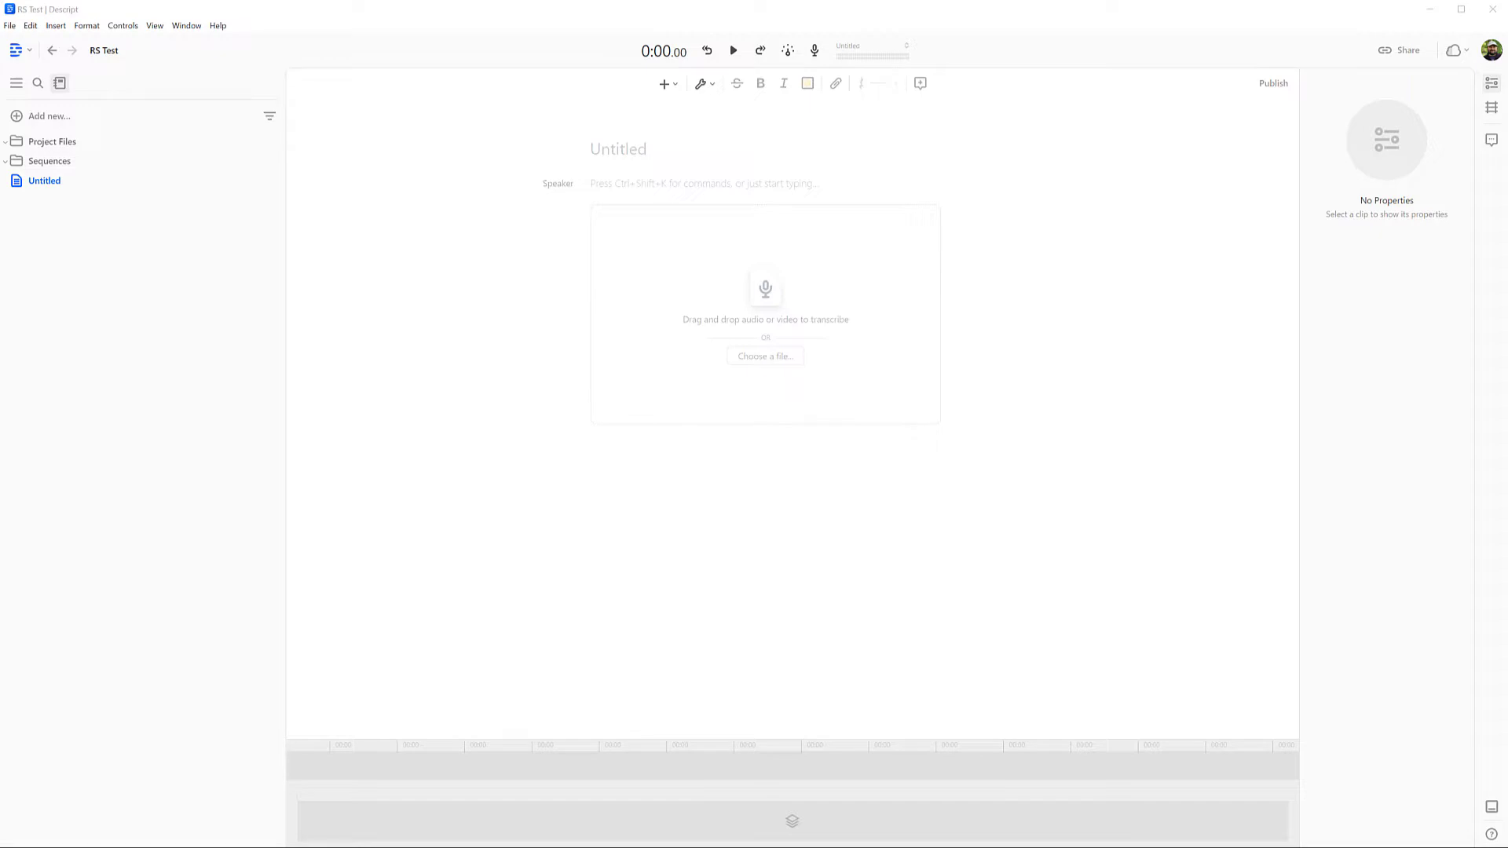
drag(1302, 386, 857, 372)
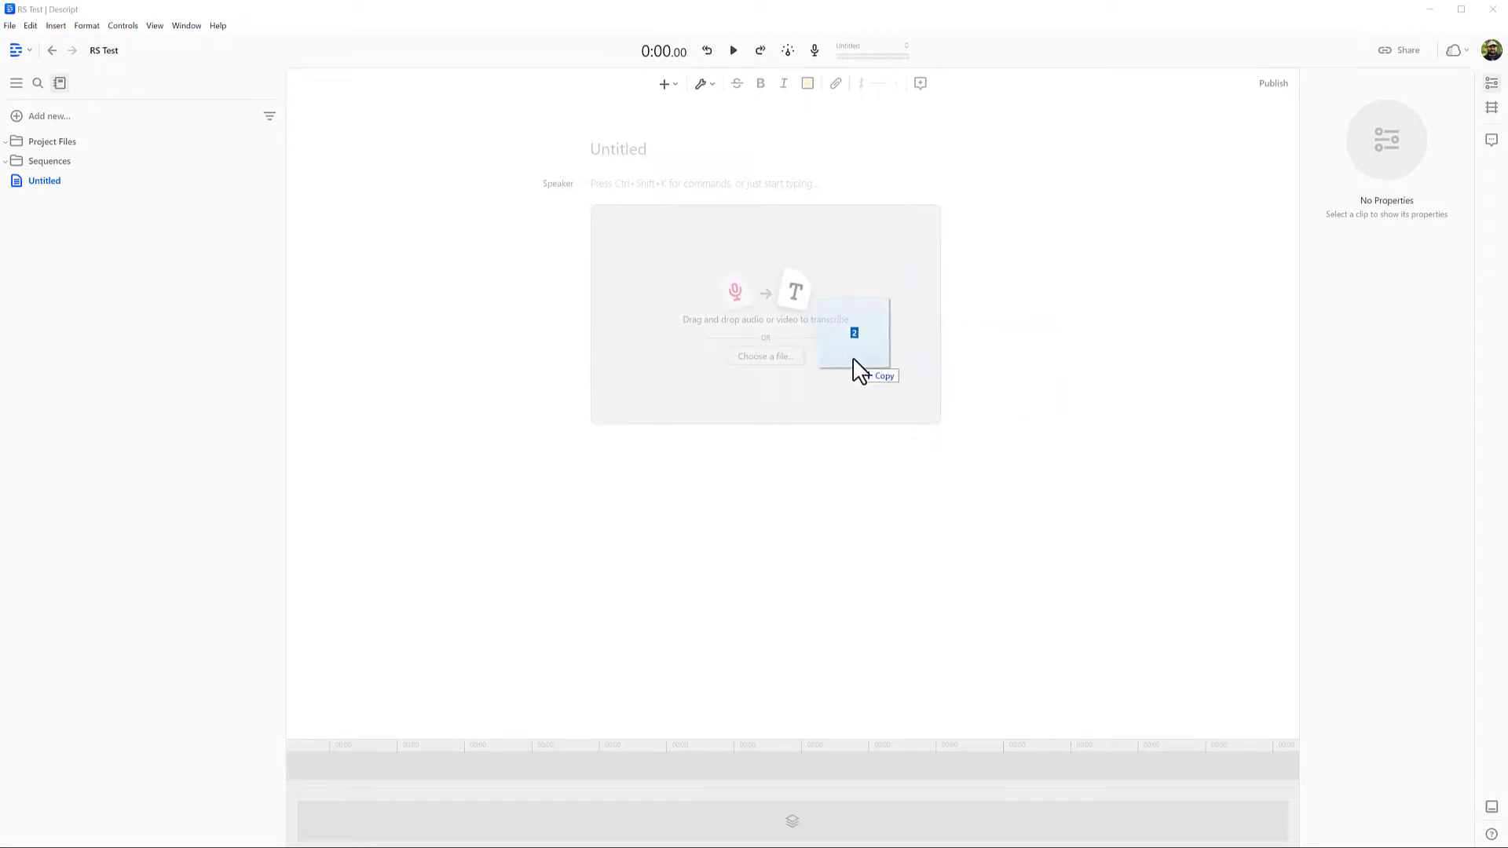
drag(858, 372, 744, 239)
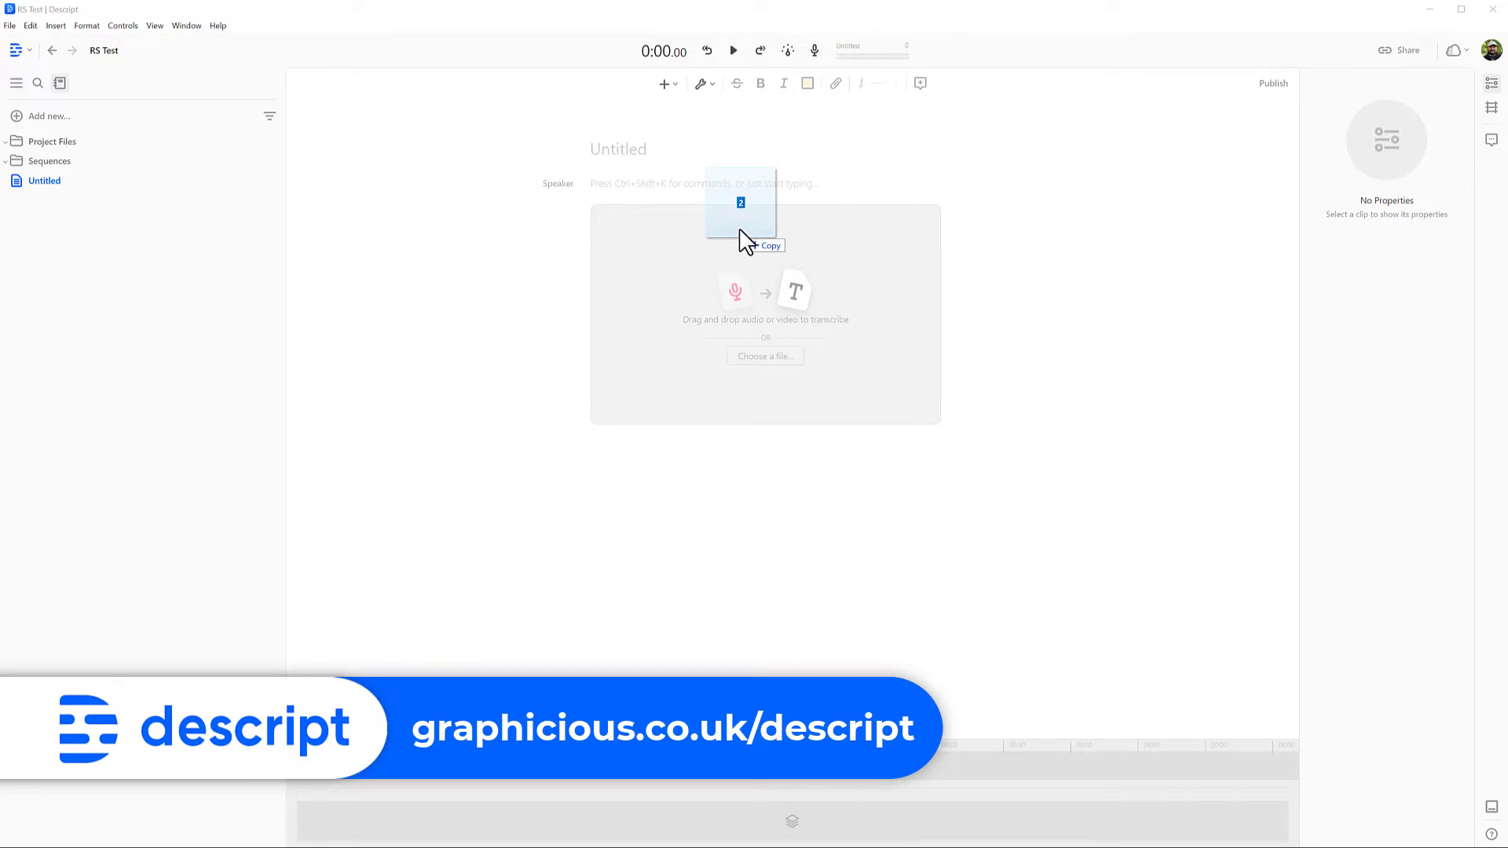
drag(740, 231, 61, 151)
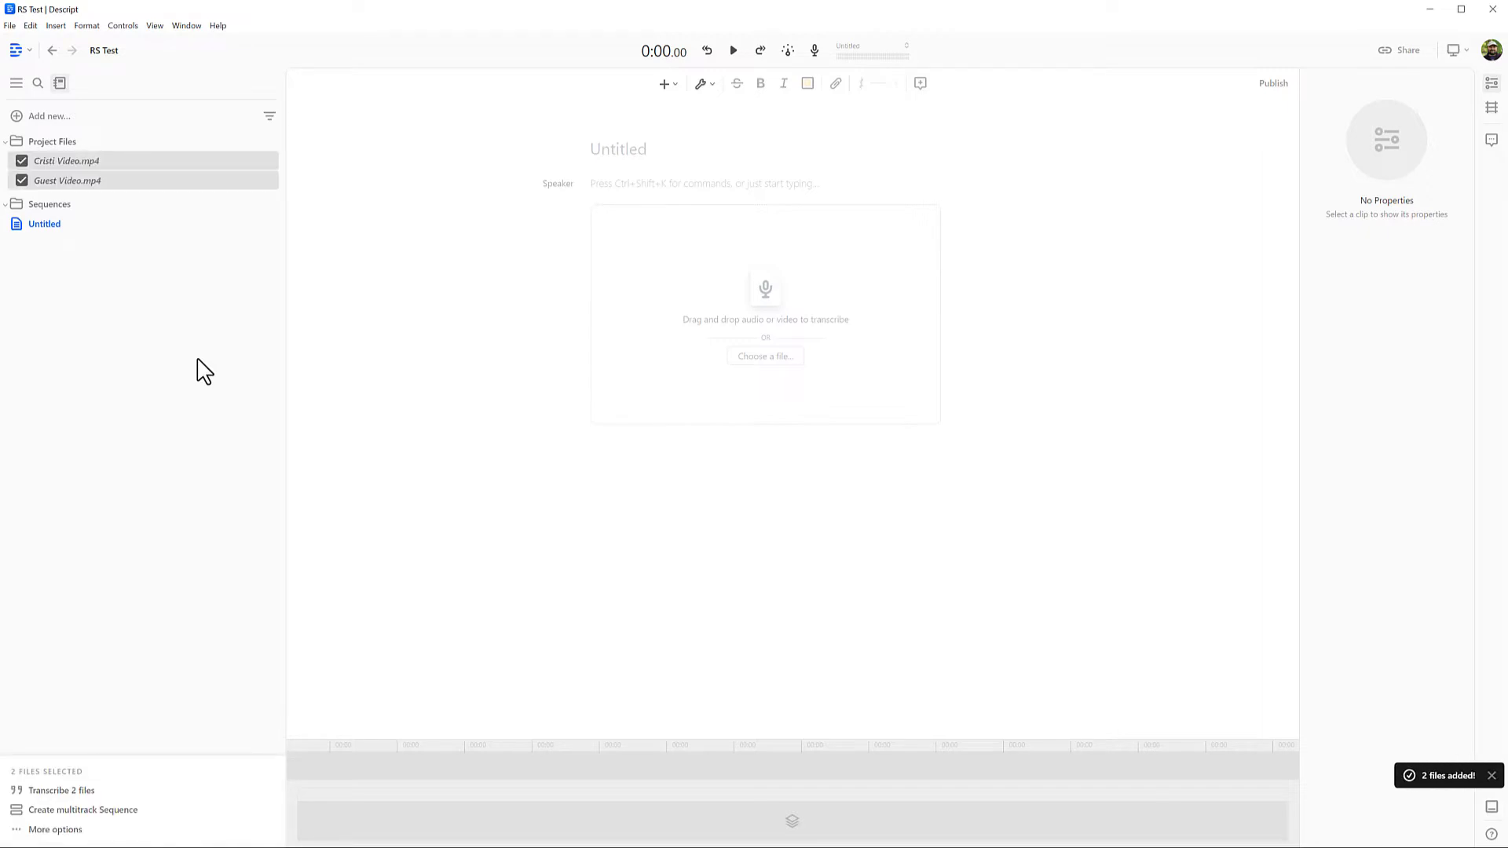
Add a new empty sequence named 'Sequence' via Add new > Sequence
right_click(62, 183)
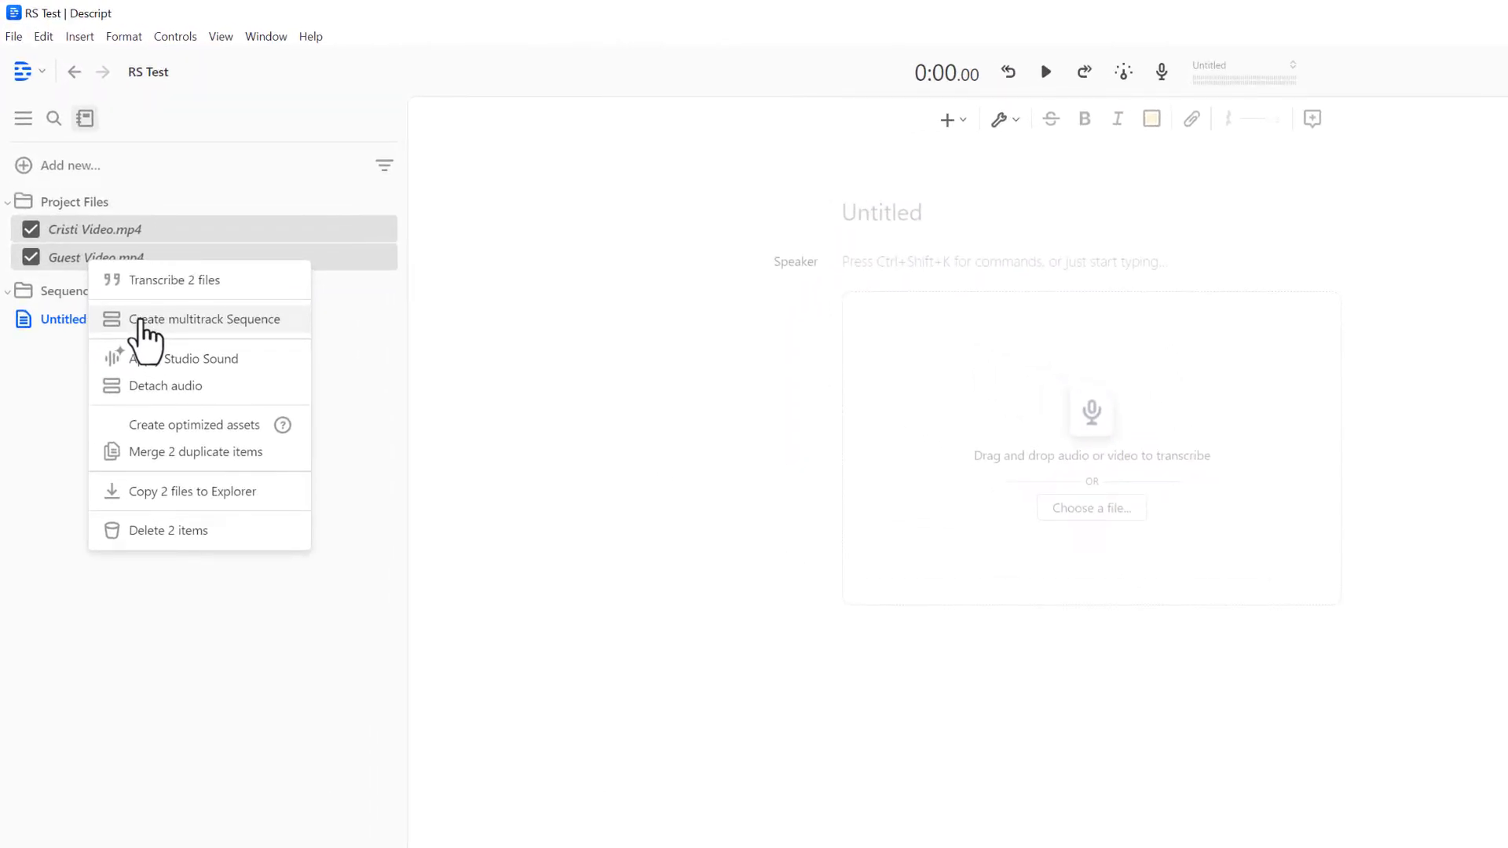
click(41, 371)
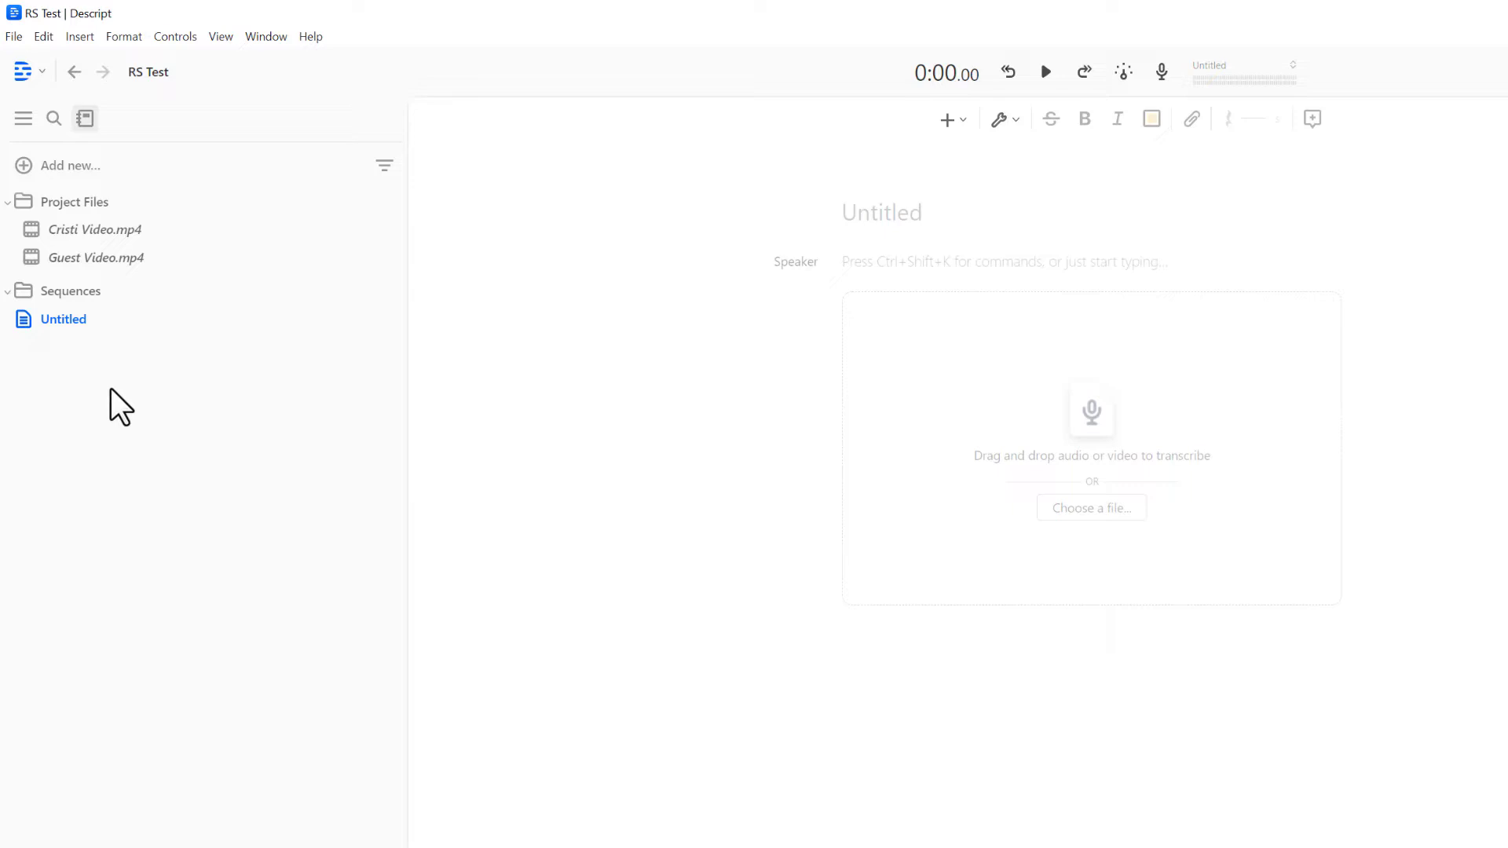
right_click(107, 374)
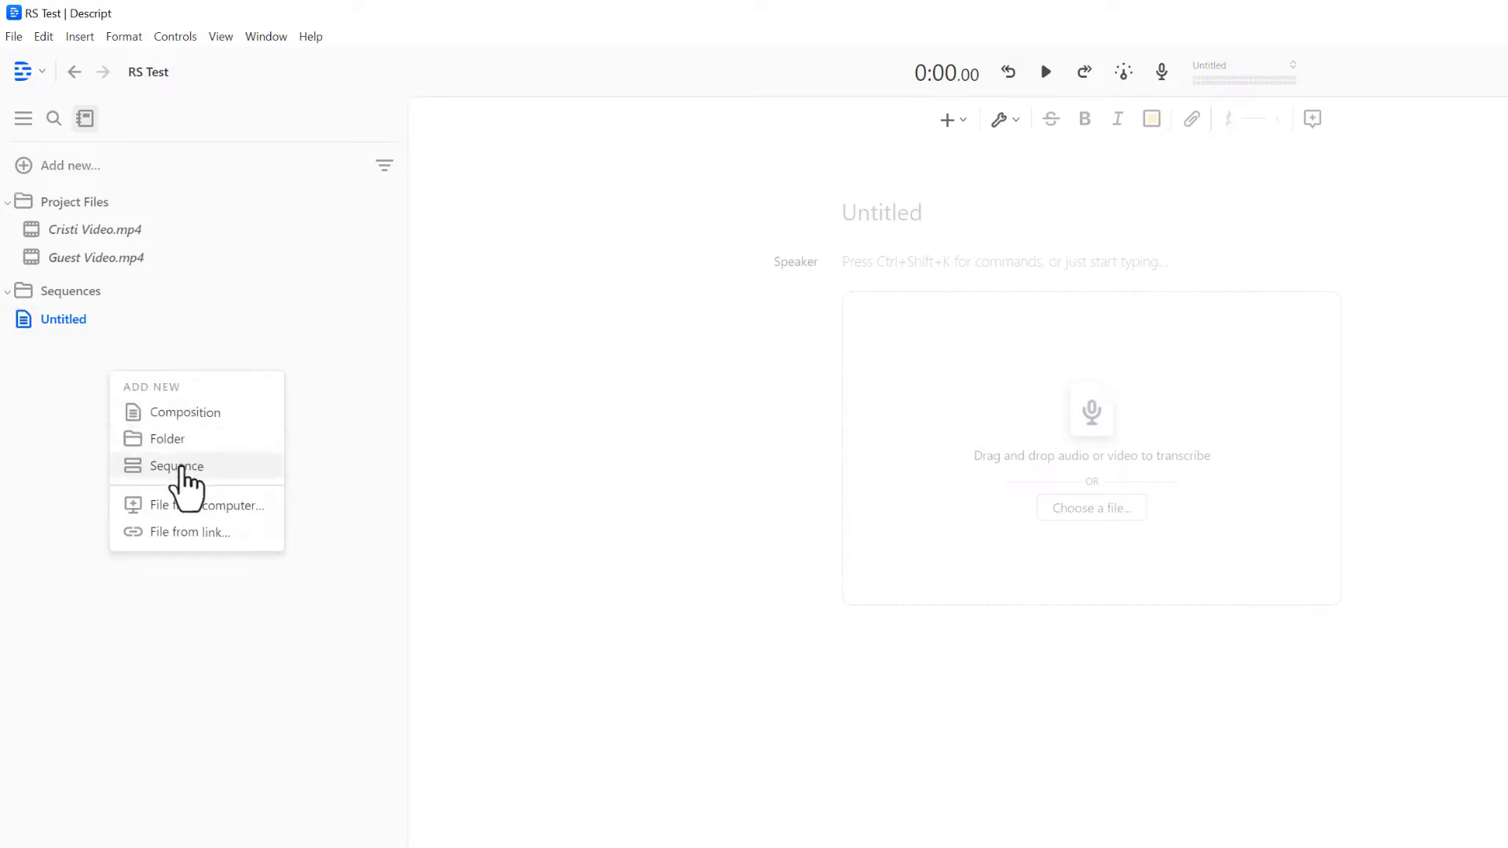
click(183, 469)
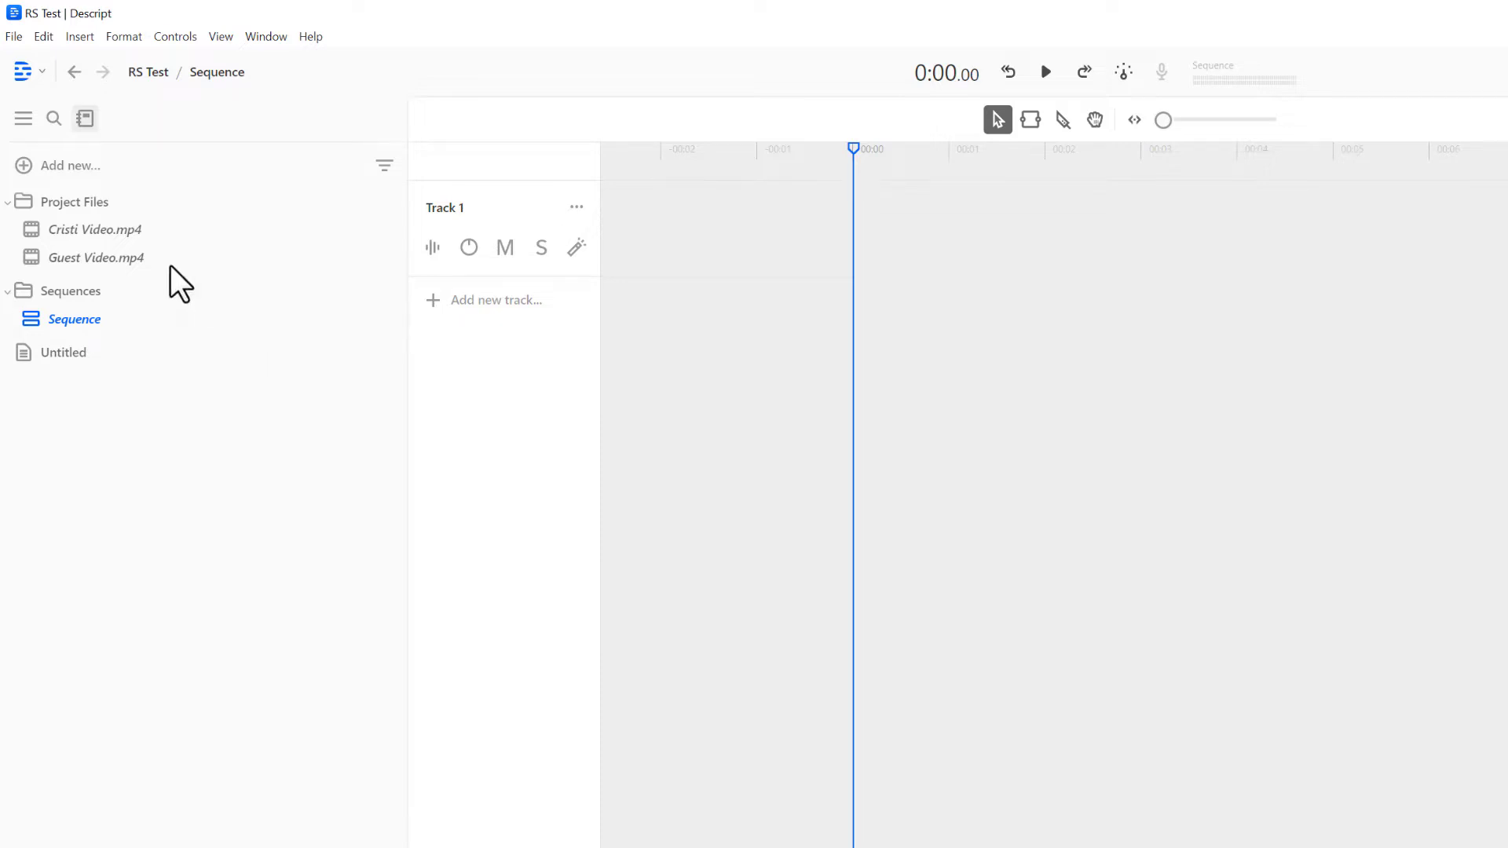
mouse_move(94, 230)
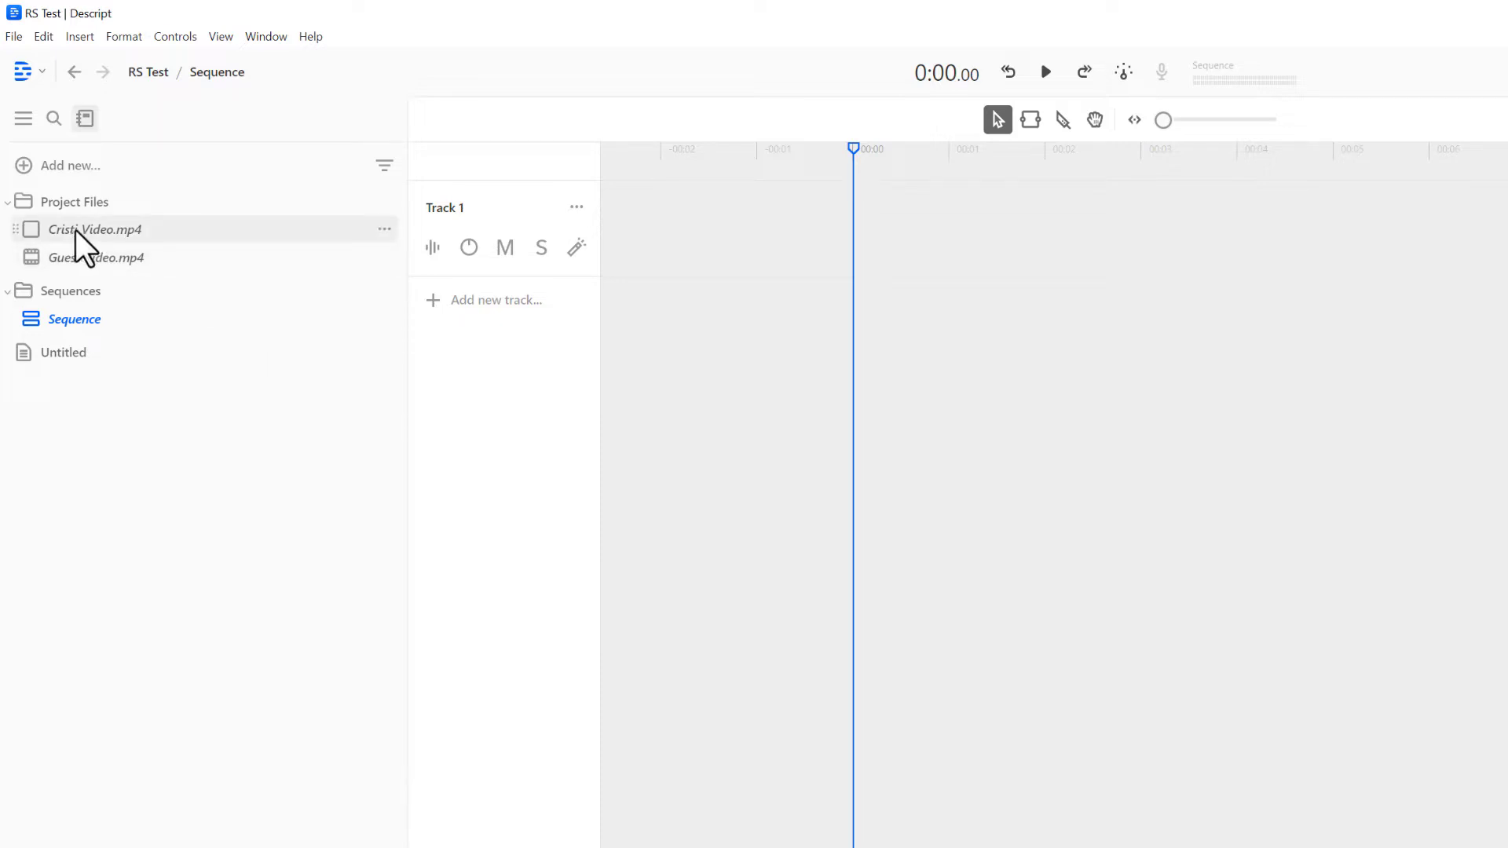
Place Cristi Video.mp4 on Track 1 and Guest Video.mp4 on a new track below, starting together
mouse_move(71, 232)
mouse_down()
mouse_move(720, 246)
mouse_move(647, 234)
mouse_up()
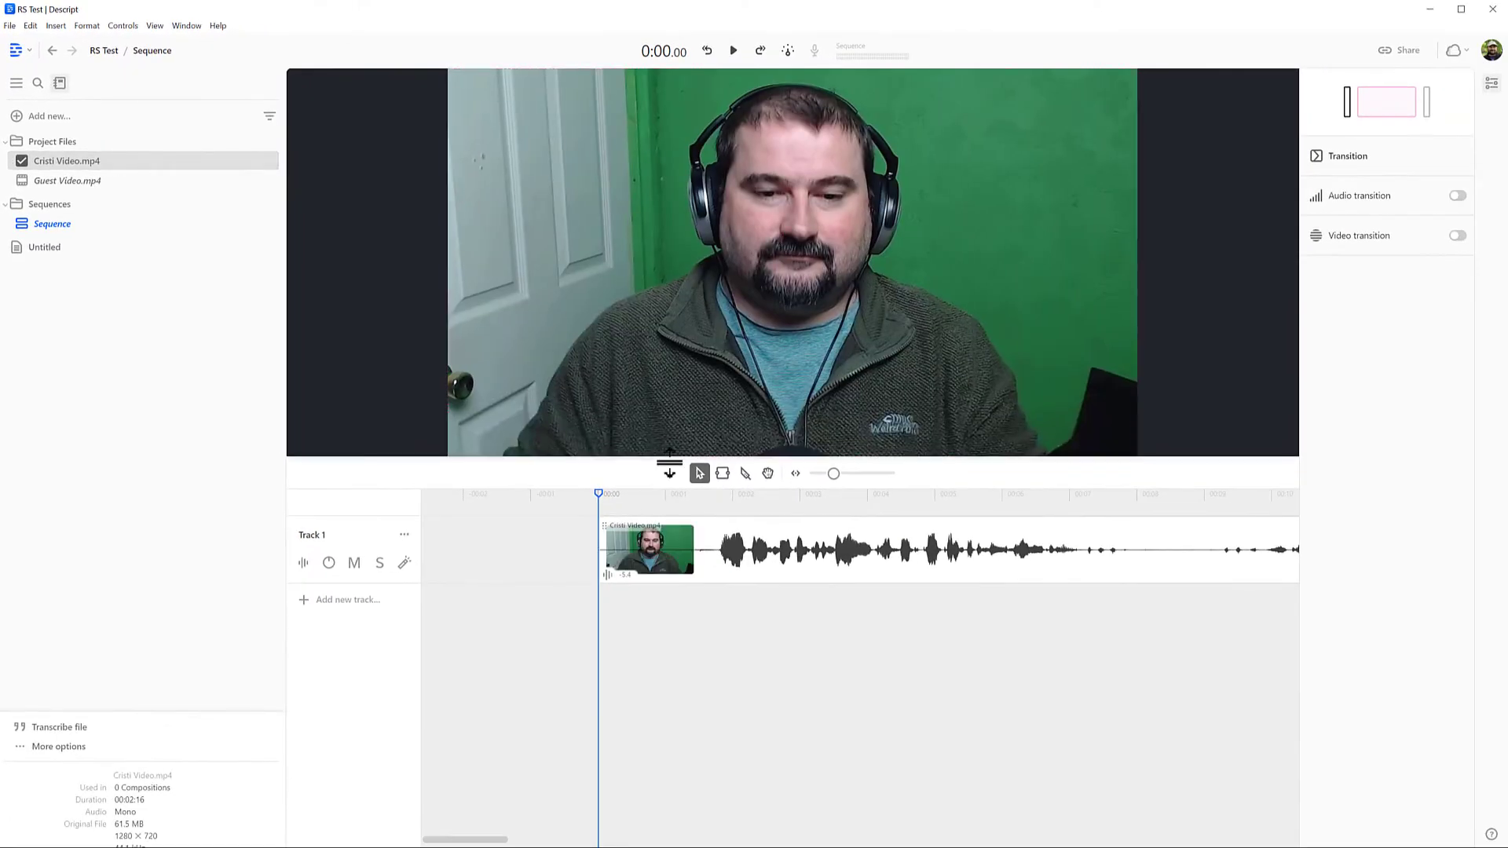
mouse_move(598, 493)
mouse_down()
mouse_move(1074, 502)
mouse_move(550, 481)
mouse_up()
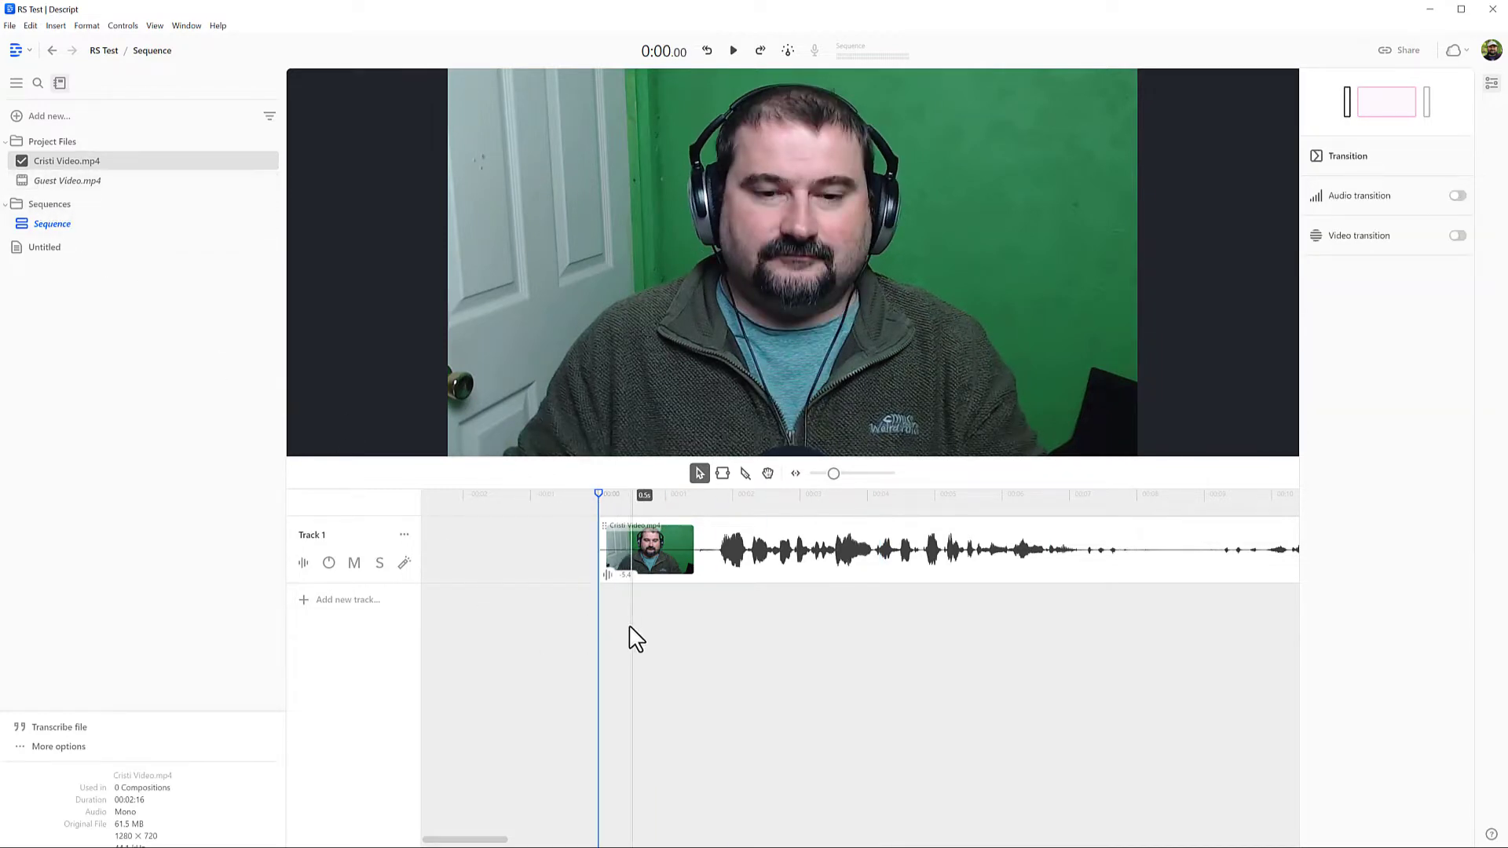
mouse_move(67, 182)
mouse_down()
mouse_move(644, 636)
mouse_move(591, 619)
mouse_up()
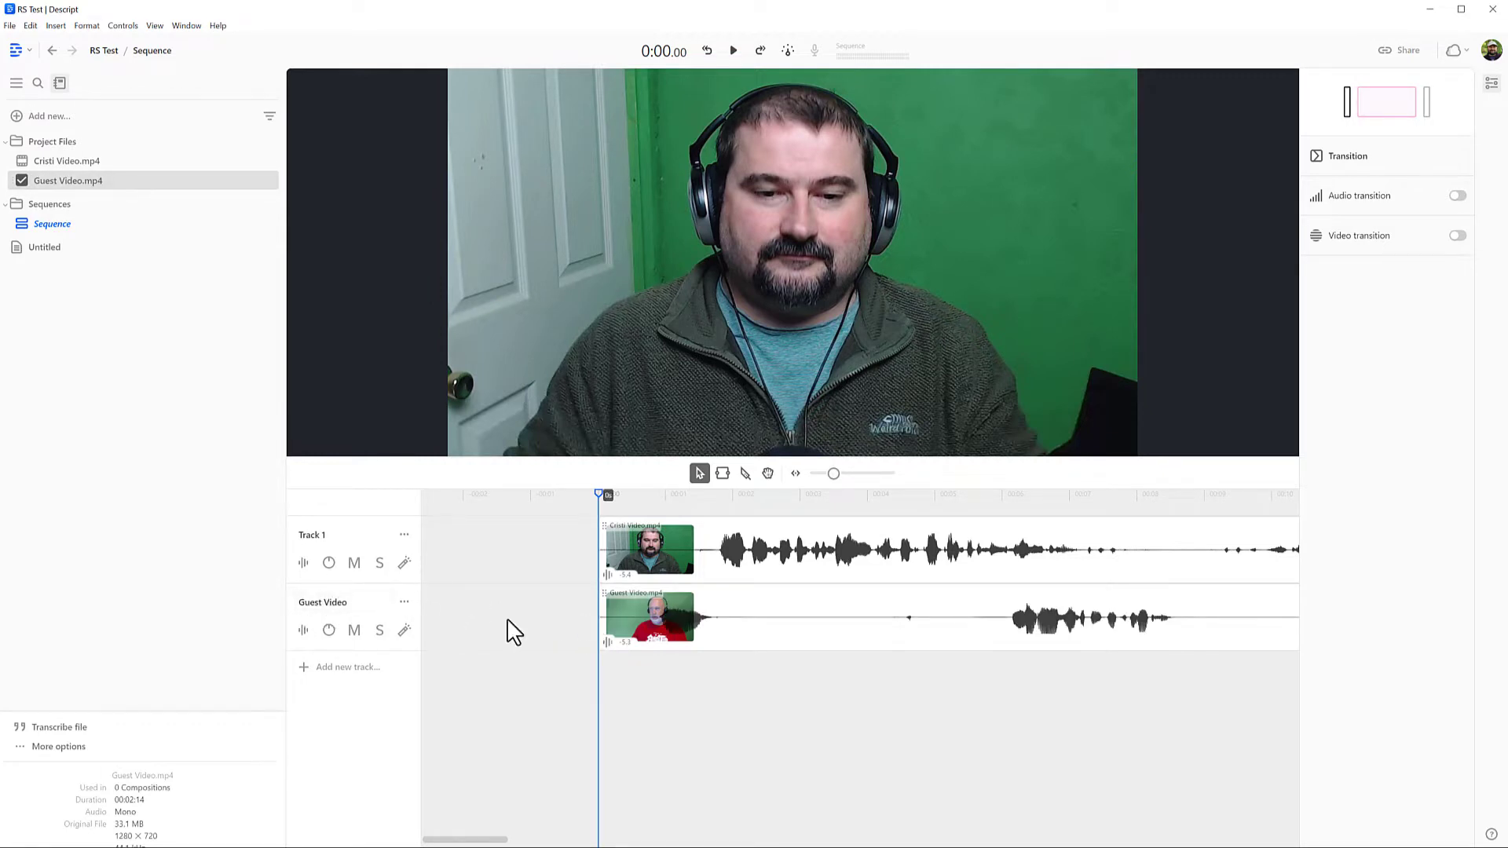
ctrl+scroll(709, 638, down, 3)
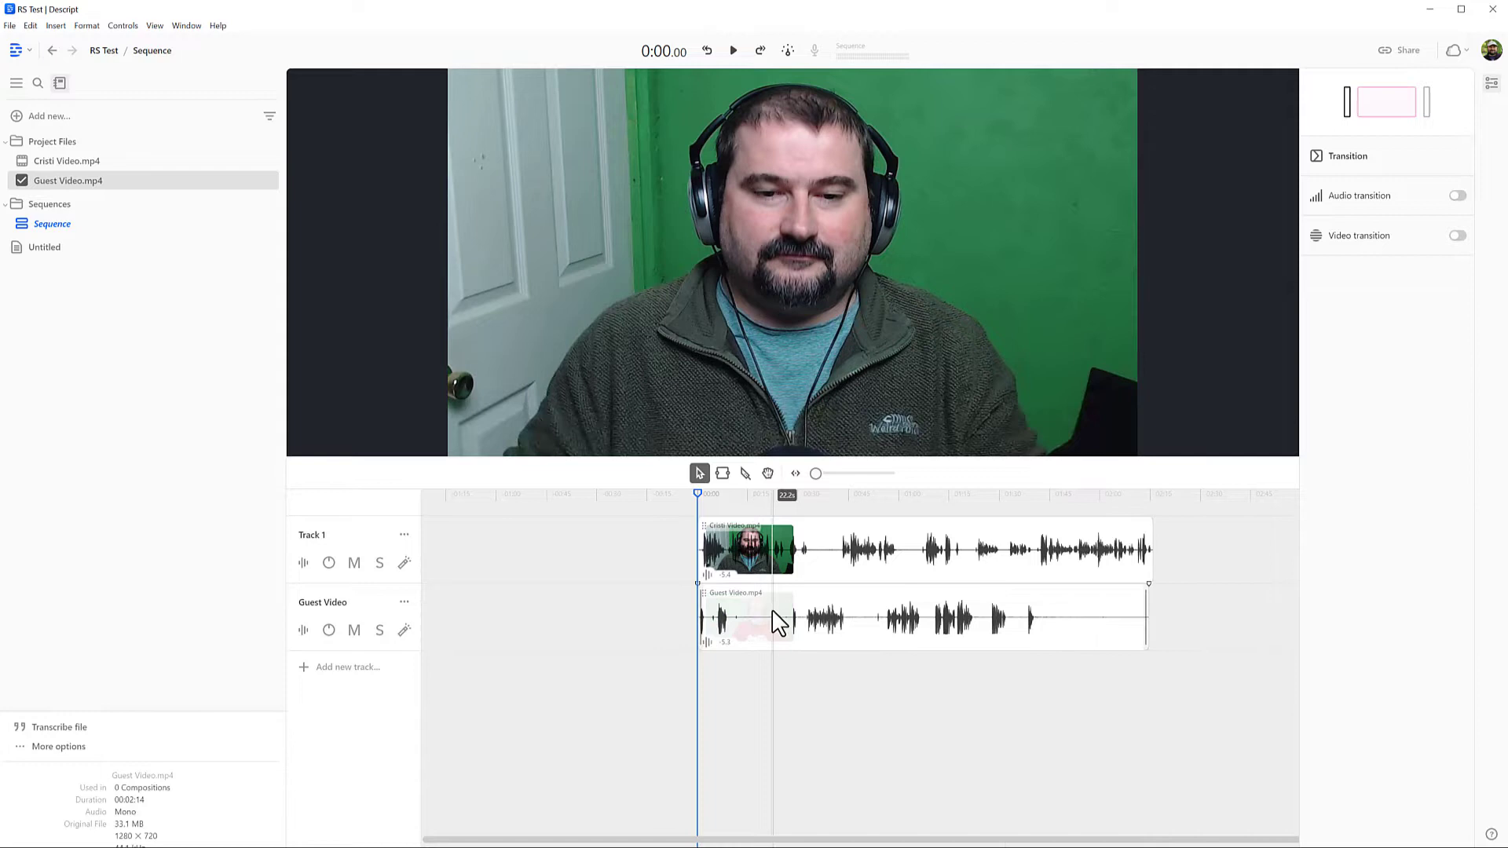
scroll(777, 625, up, 3)
scroll(774, 622, up, 2)
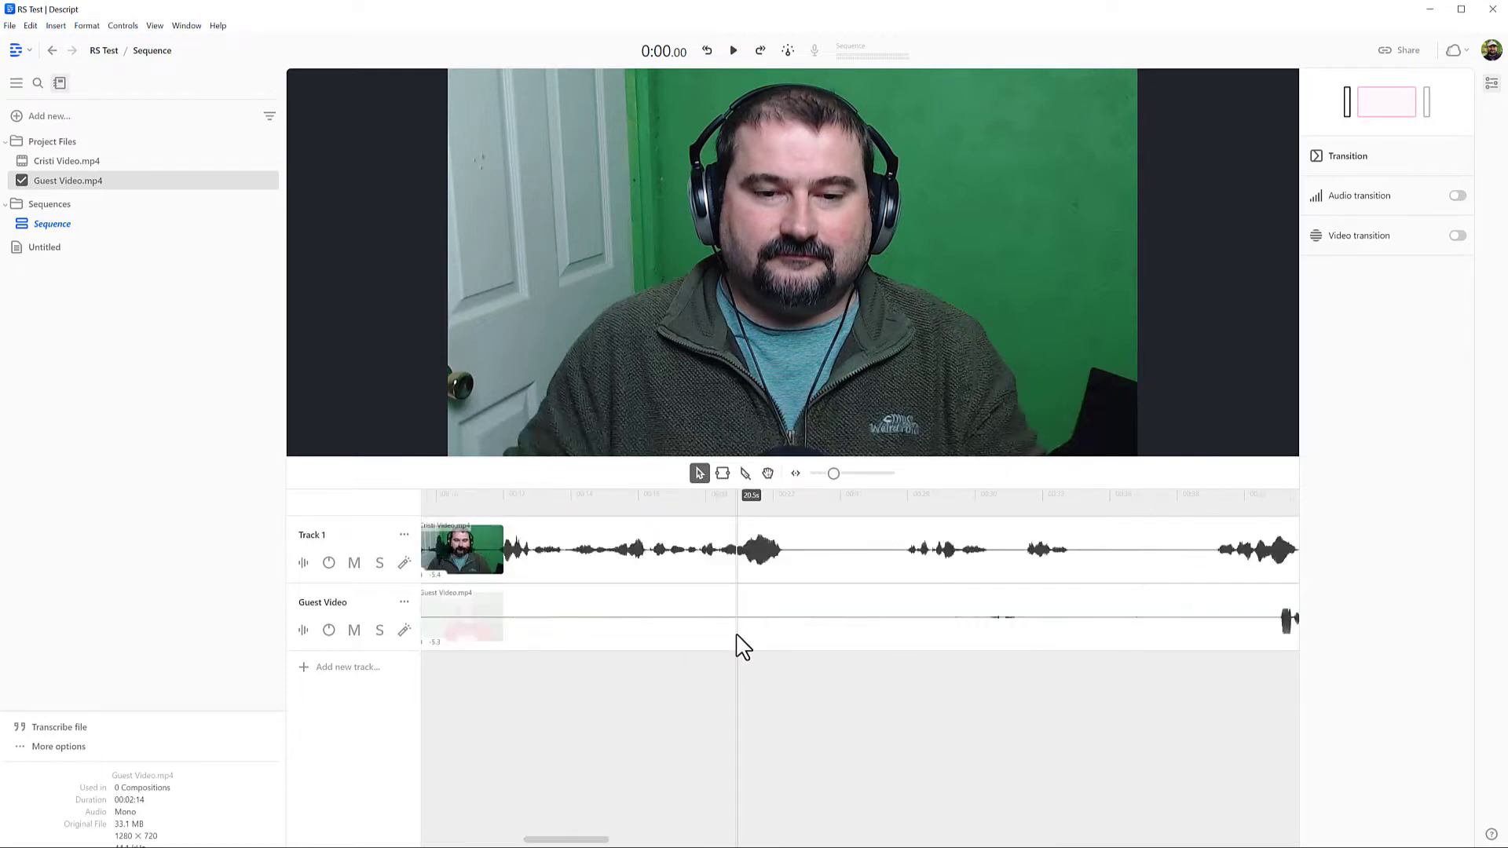
scroll(739, 647, down, 2)
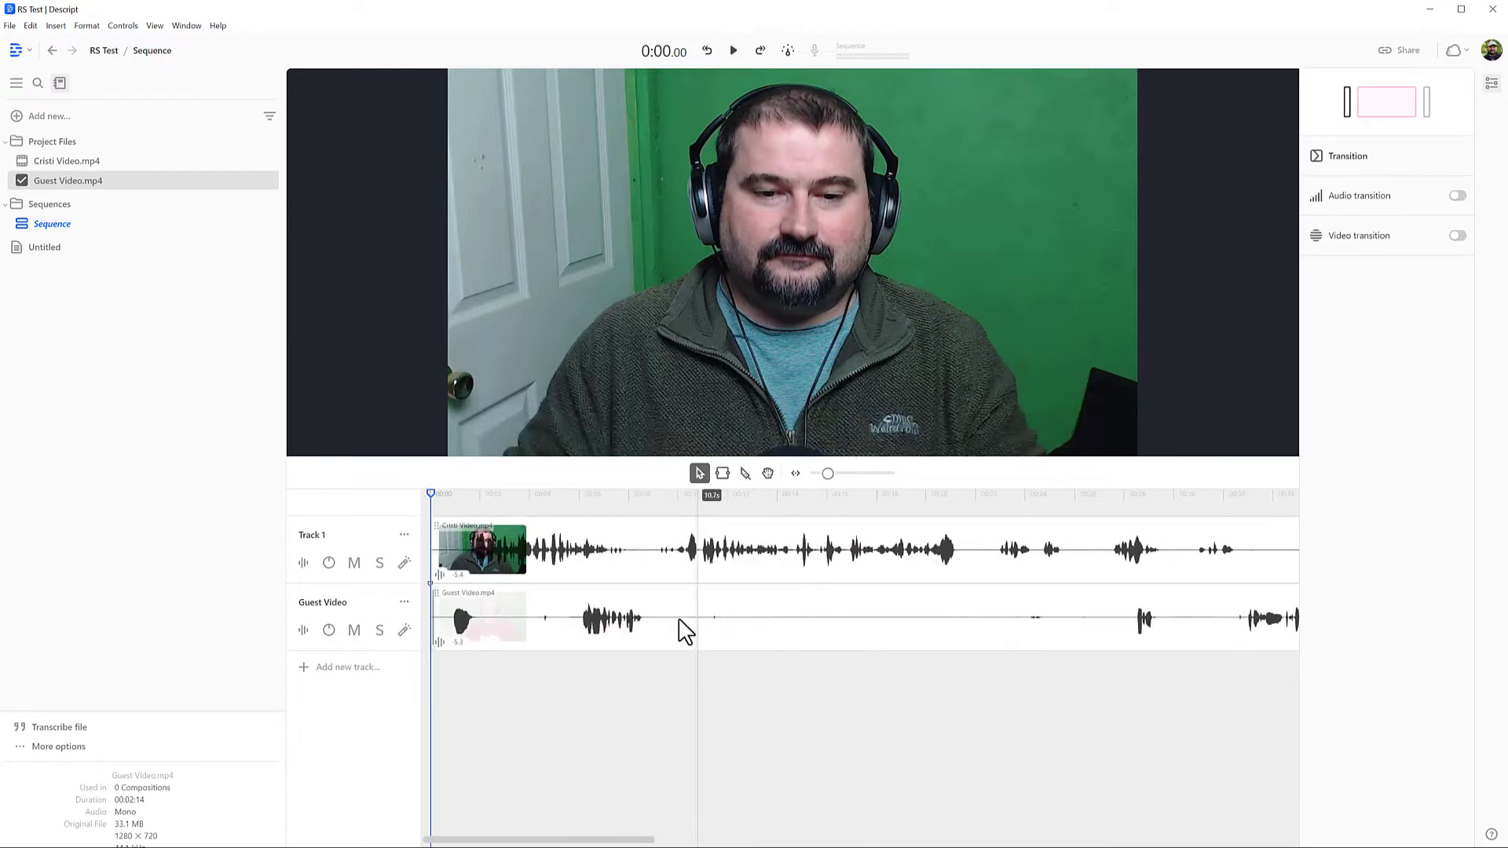
scroll(685, 631, left, 3)
scroll(673, 616, left, 2)
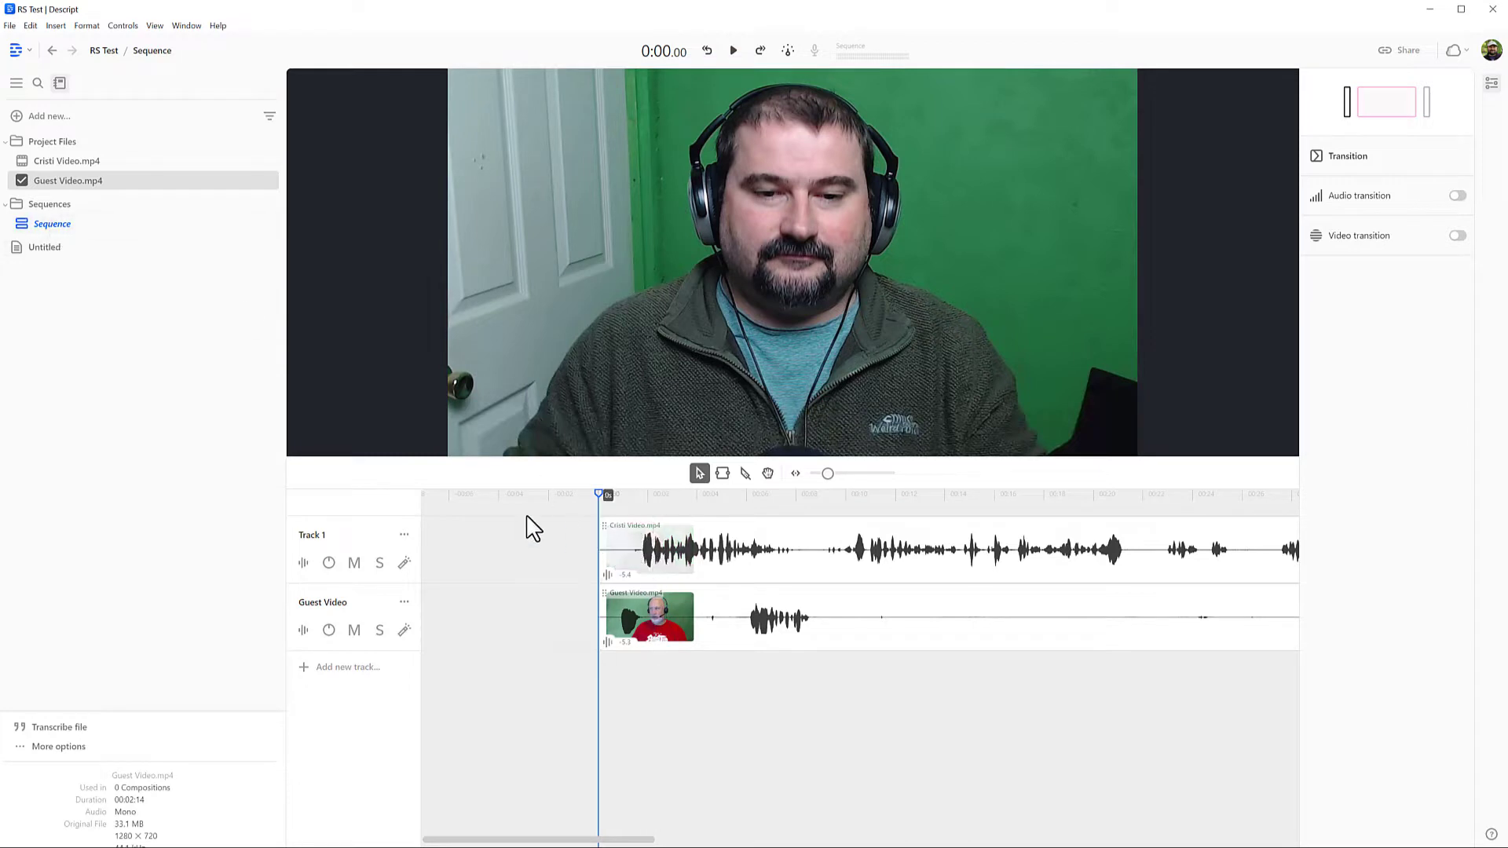
Rename the sequence 'Both speakers' and create a composition from it
double_click(59, 224)
text(Both)
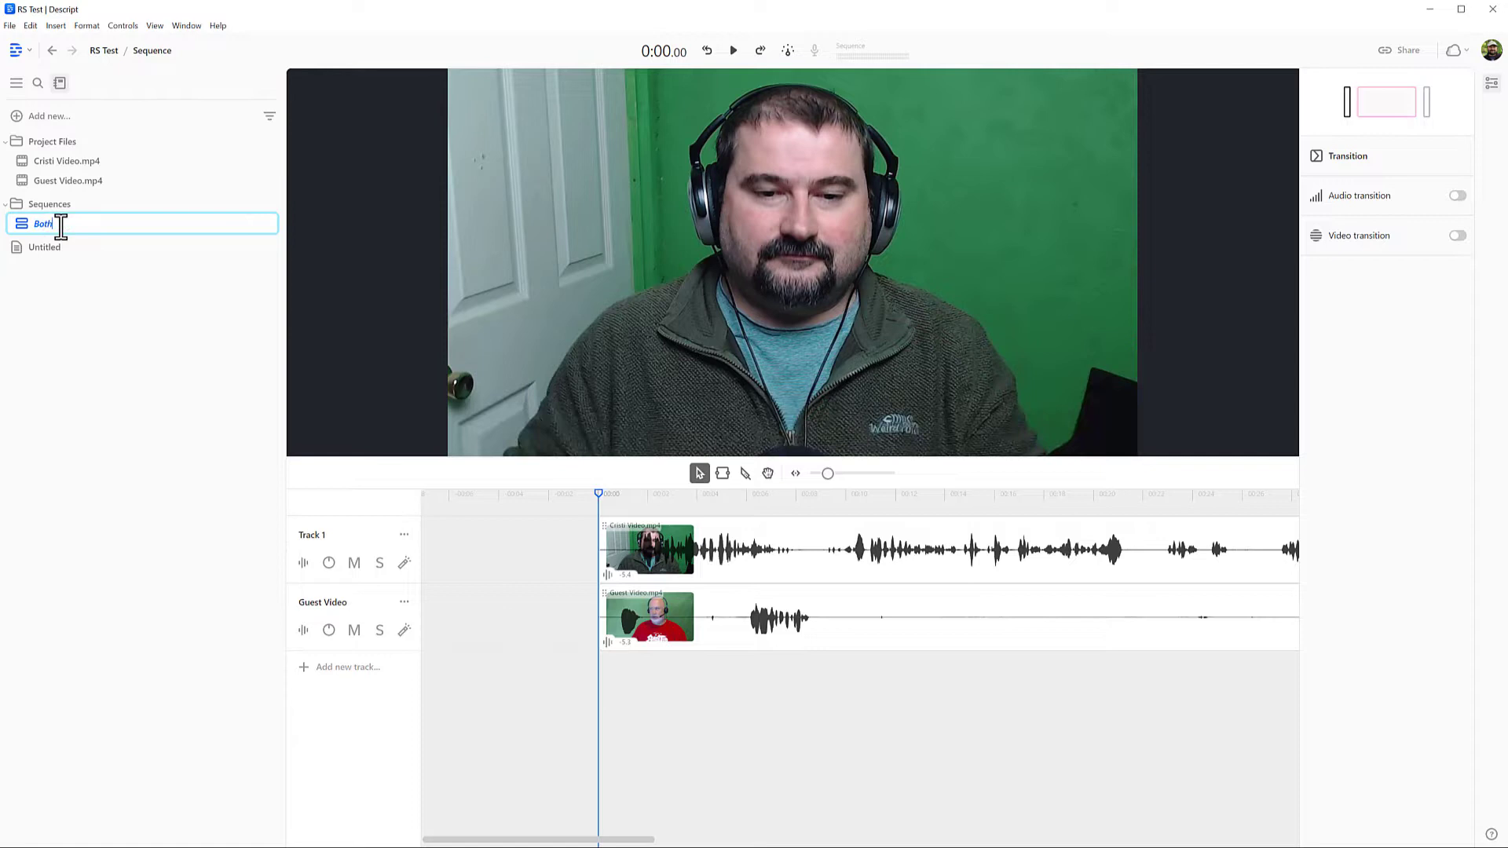
text( speaker)
key(Return)
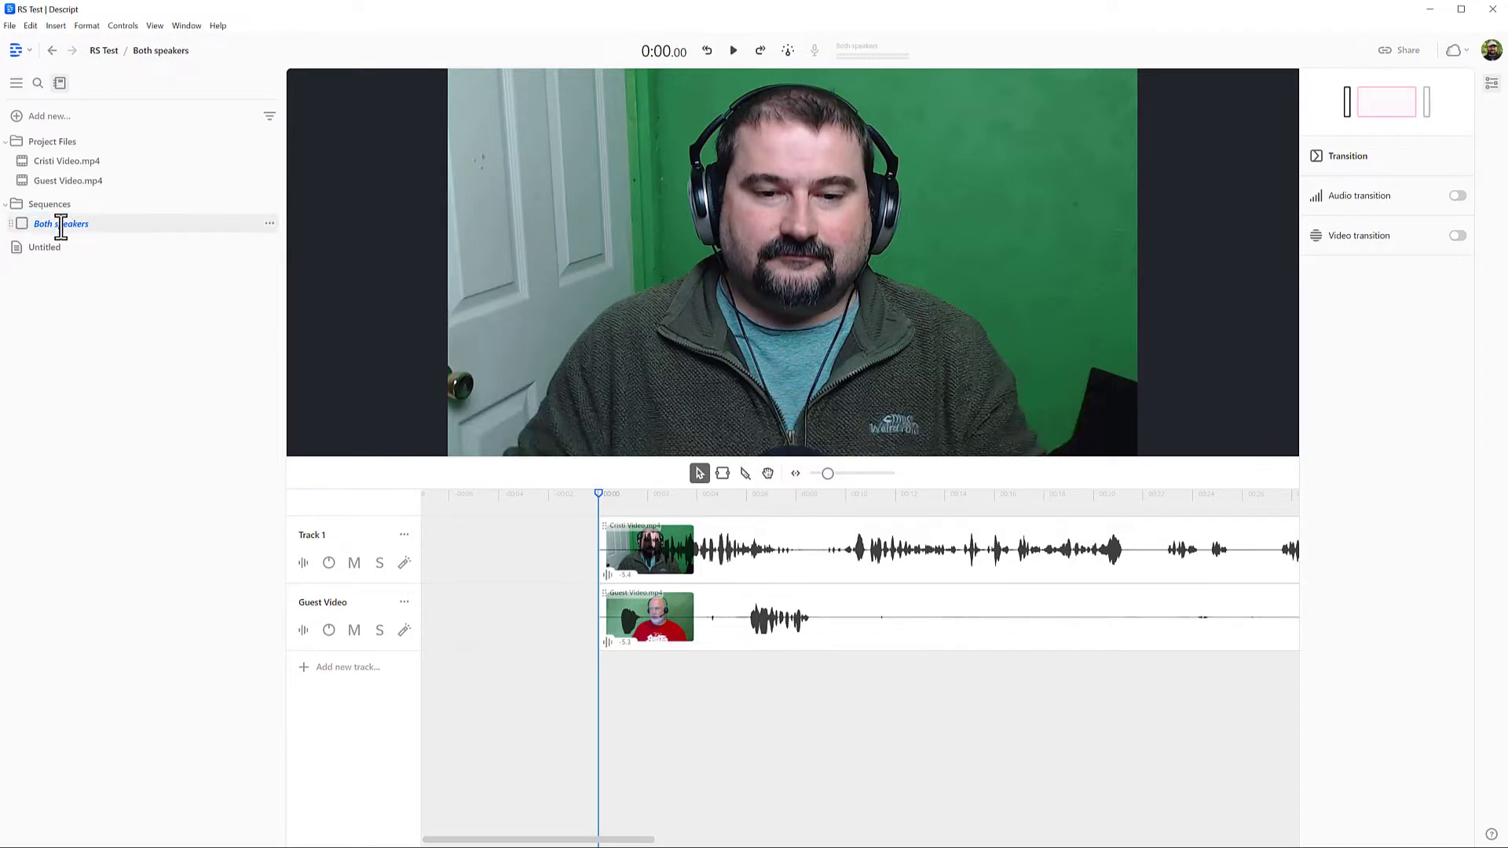
right_click(61, 228)
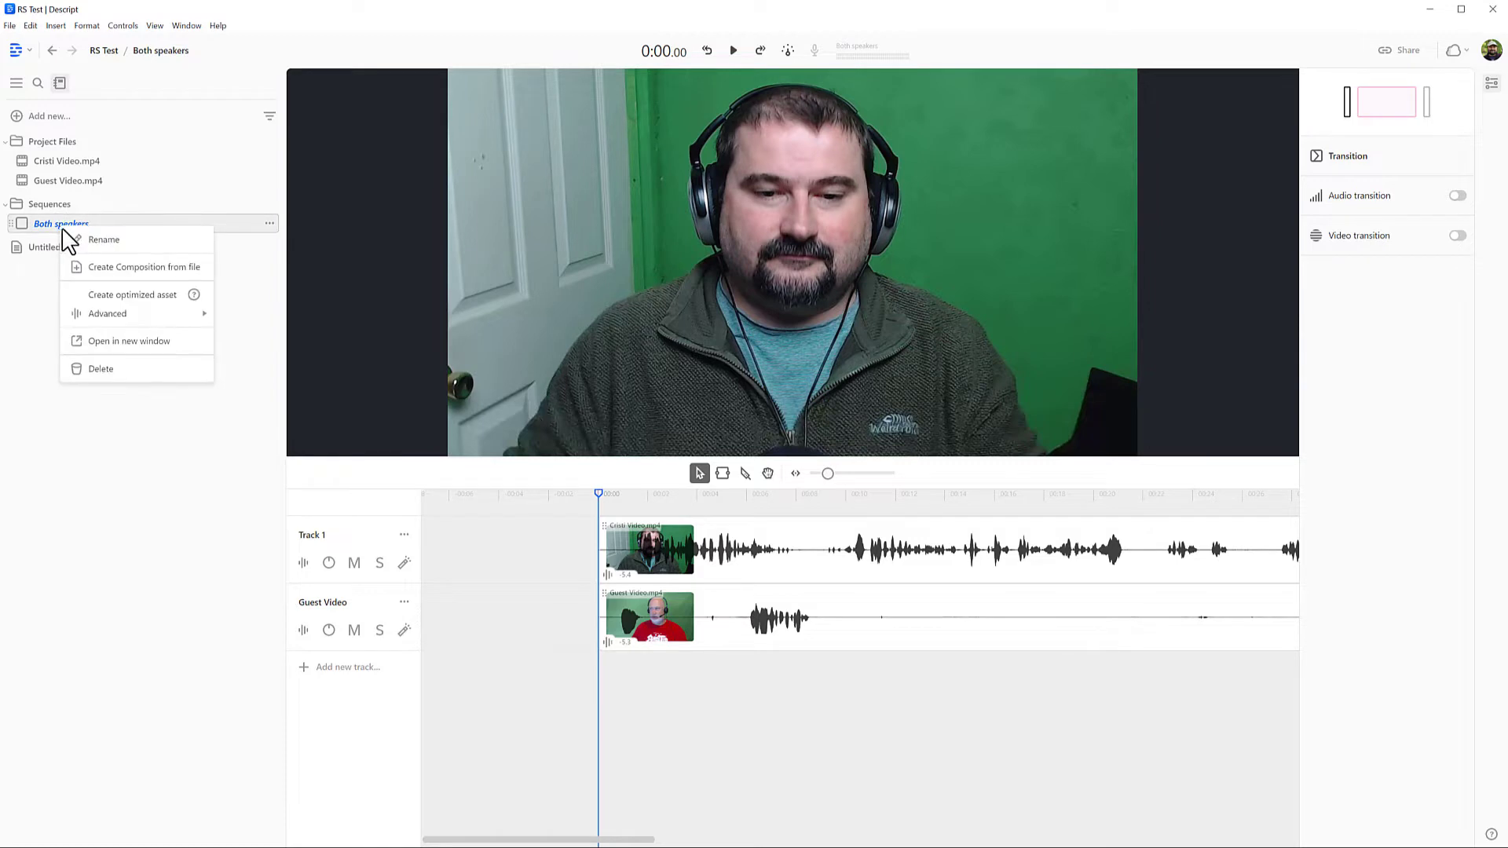
click(149, 267)
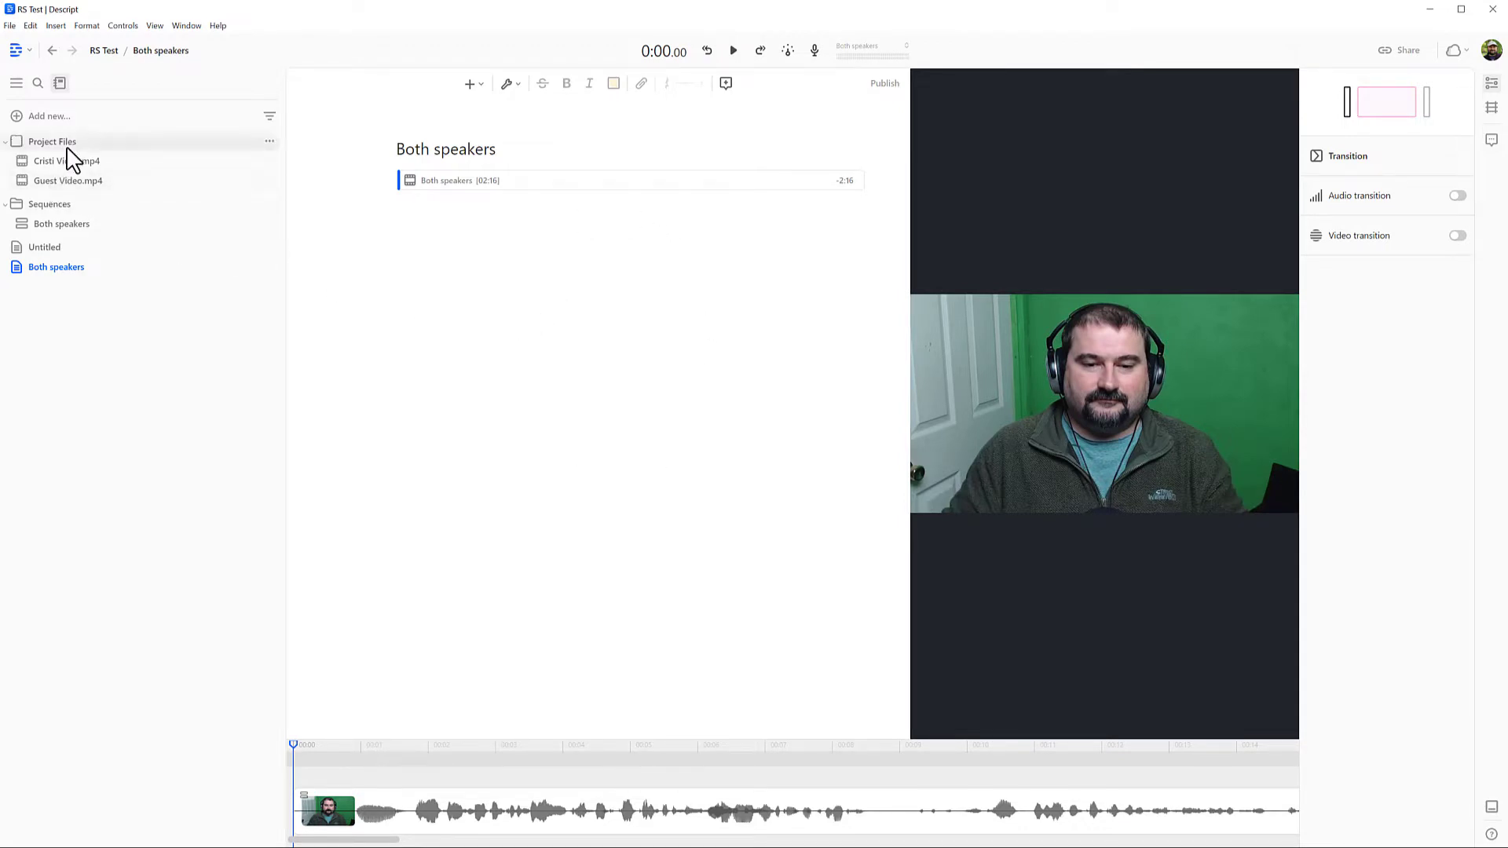
mouse_move(106, 280)
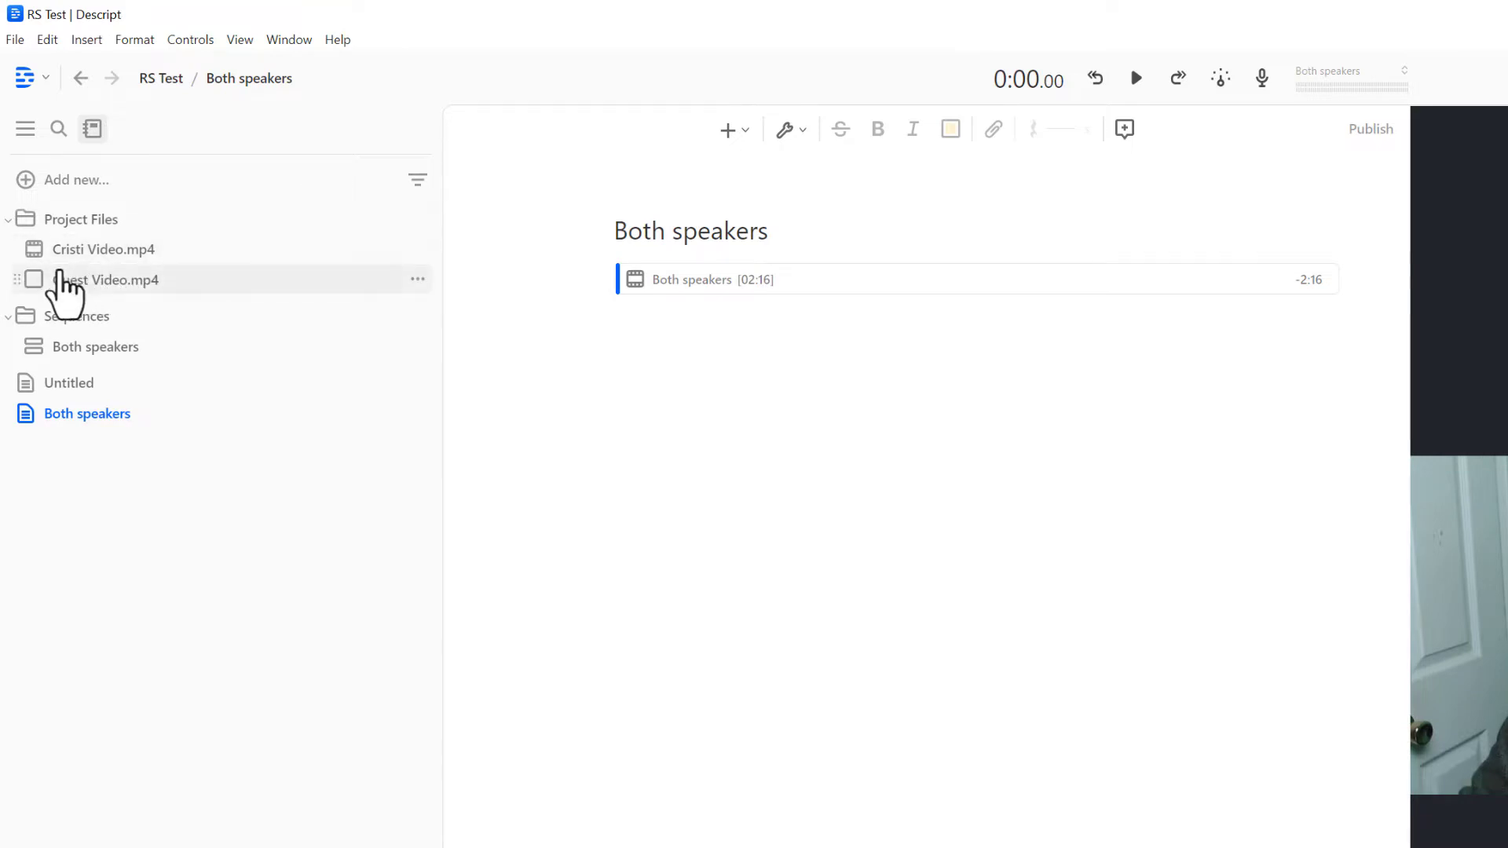
Transcribe Cristi Video.mp4 in English and name its speaker Cristi
click(83, 252)
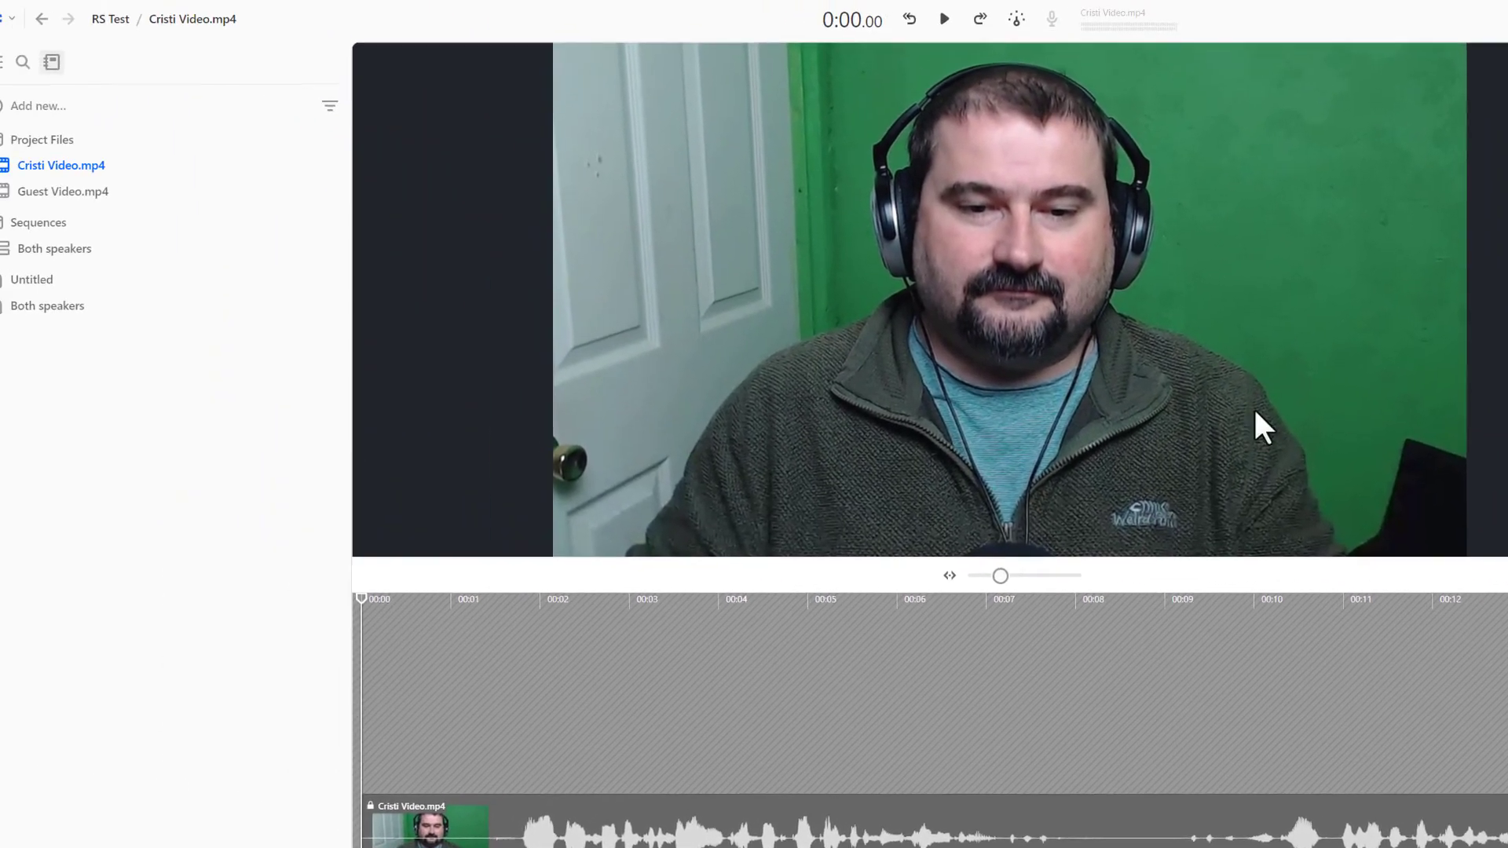
right_click(68, 172)
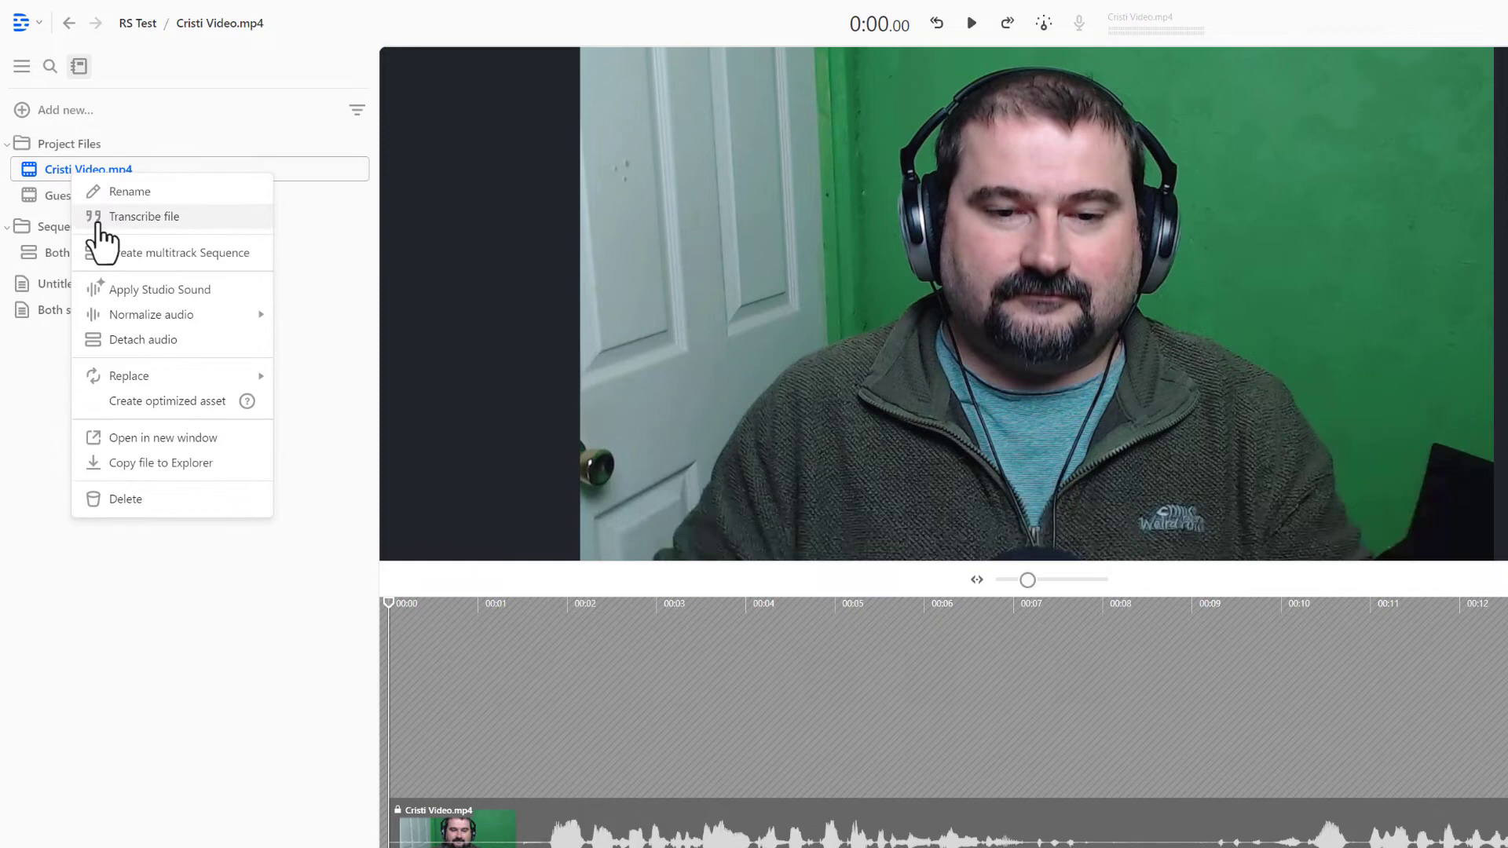
click(193, 223)
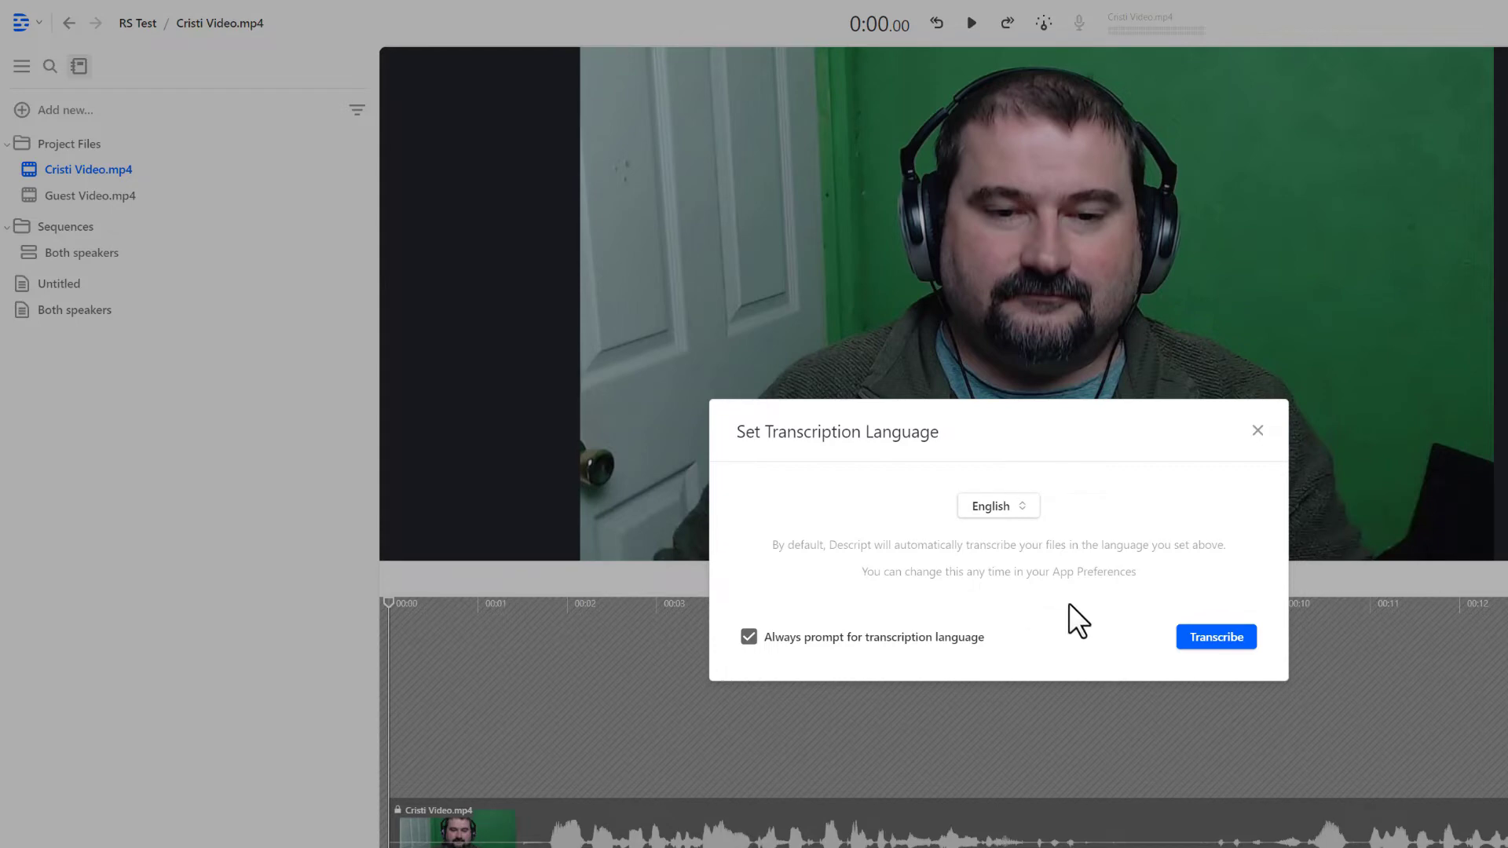
click(1219, 638)
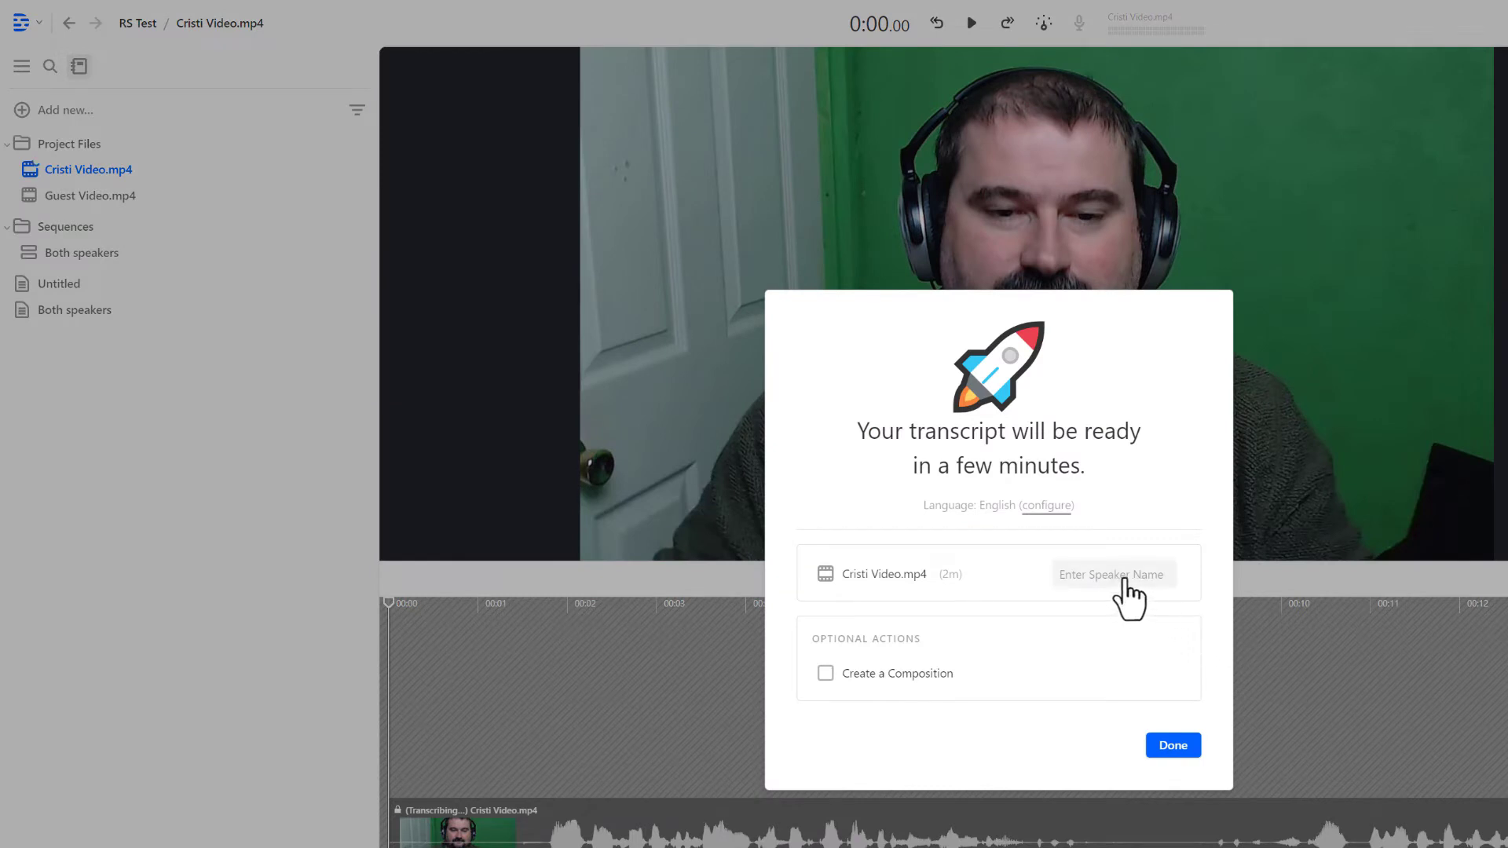
click(1129, 597)
click(1116, 626)
click(1173, 745)
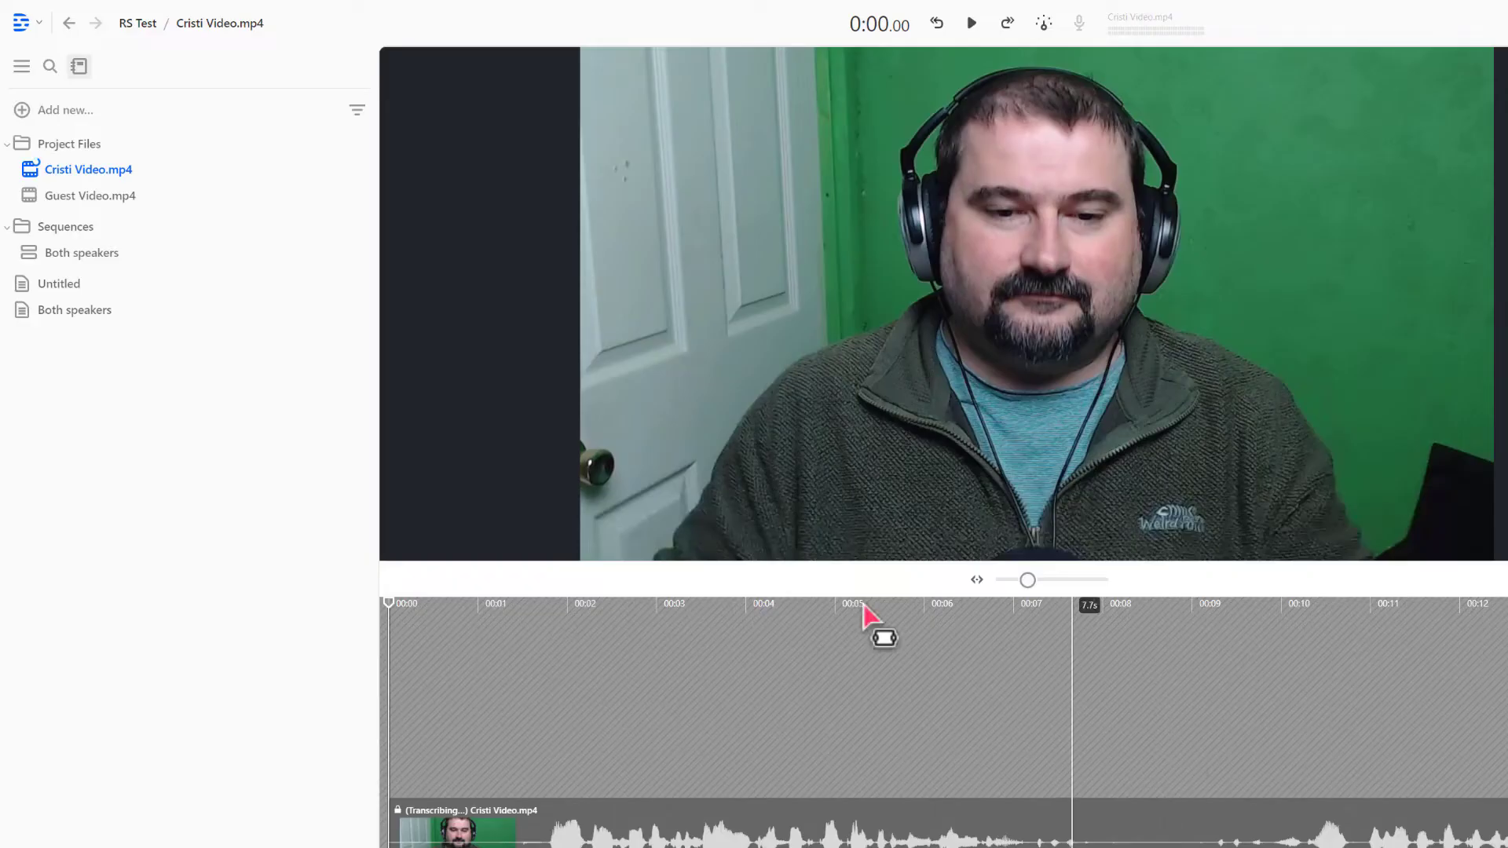
Start an English transcription of Guest Video.mp4
right_click(101, 198)
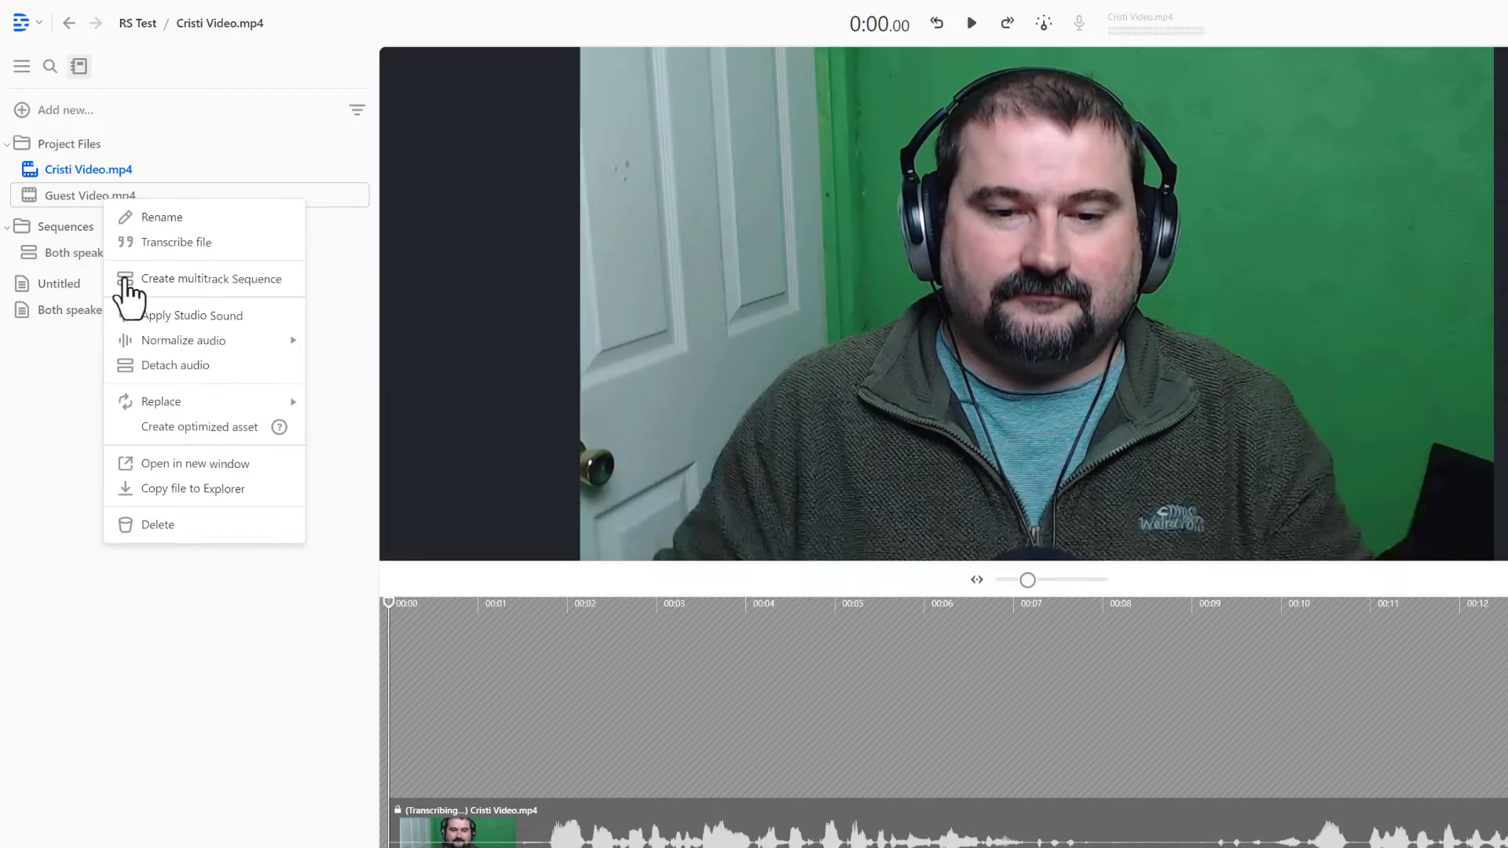
click(158, 250)
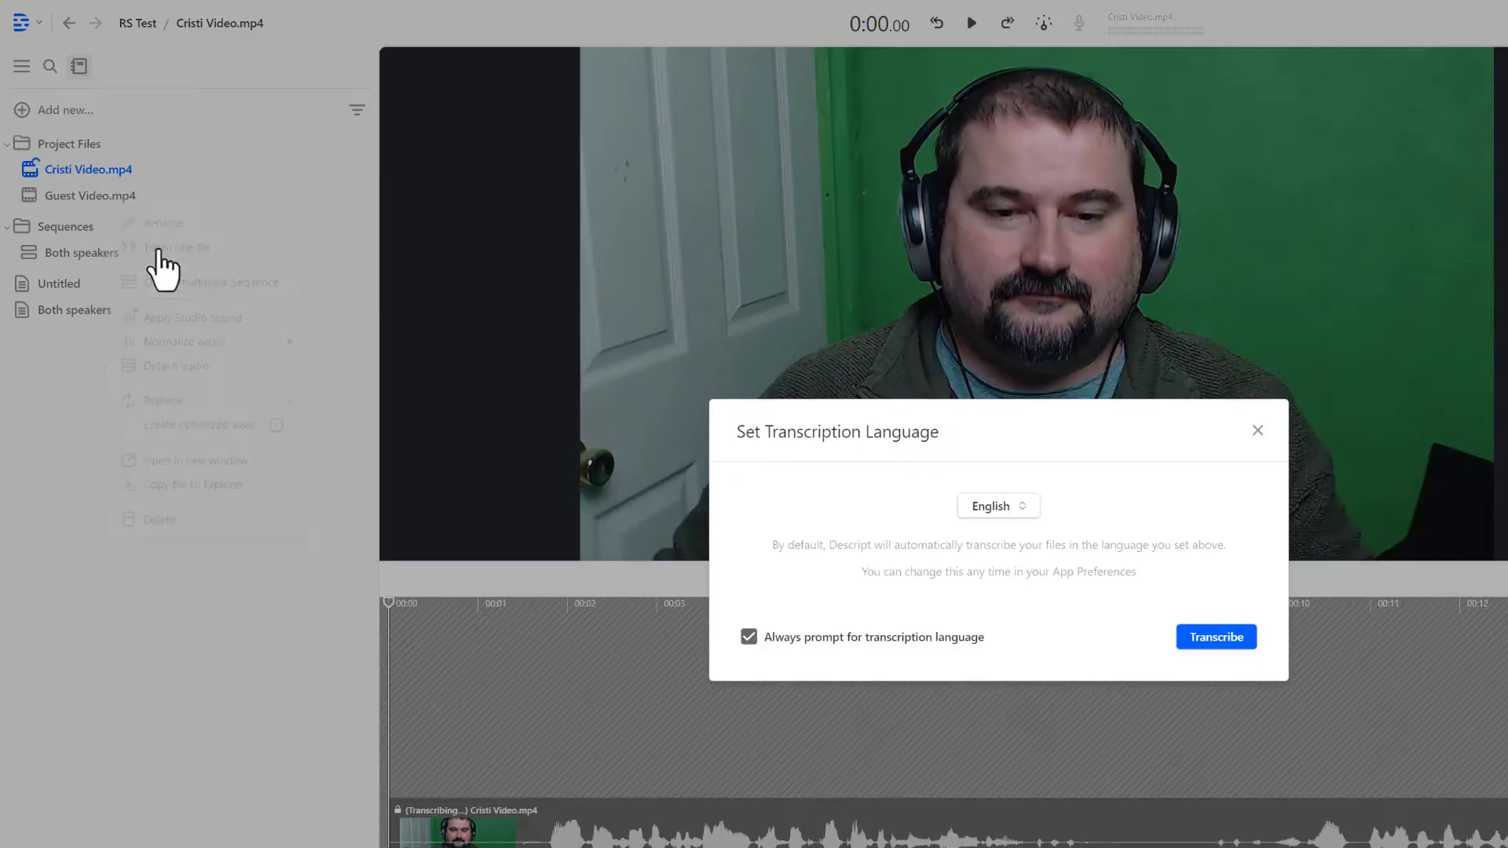
click(1202, 638)
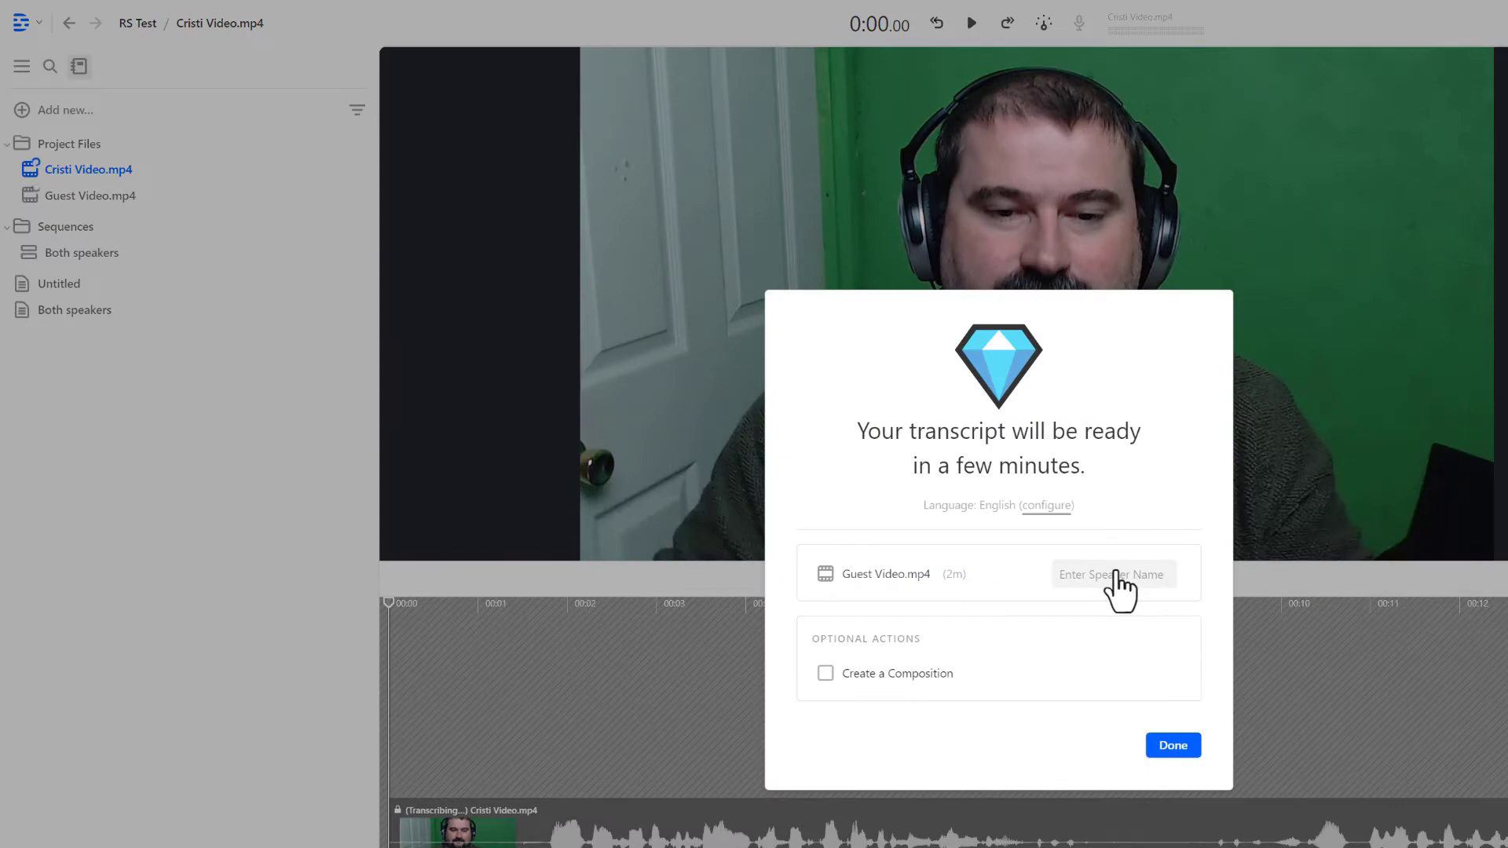
click(1119, 577)
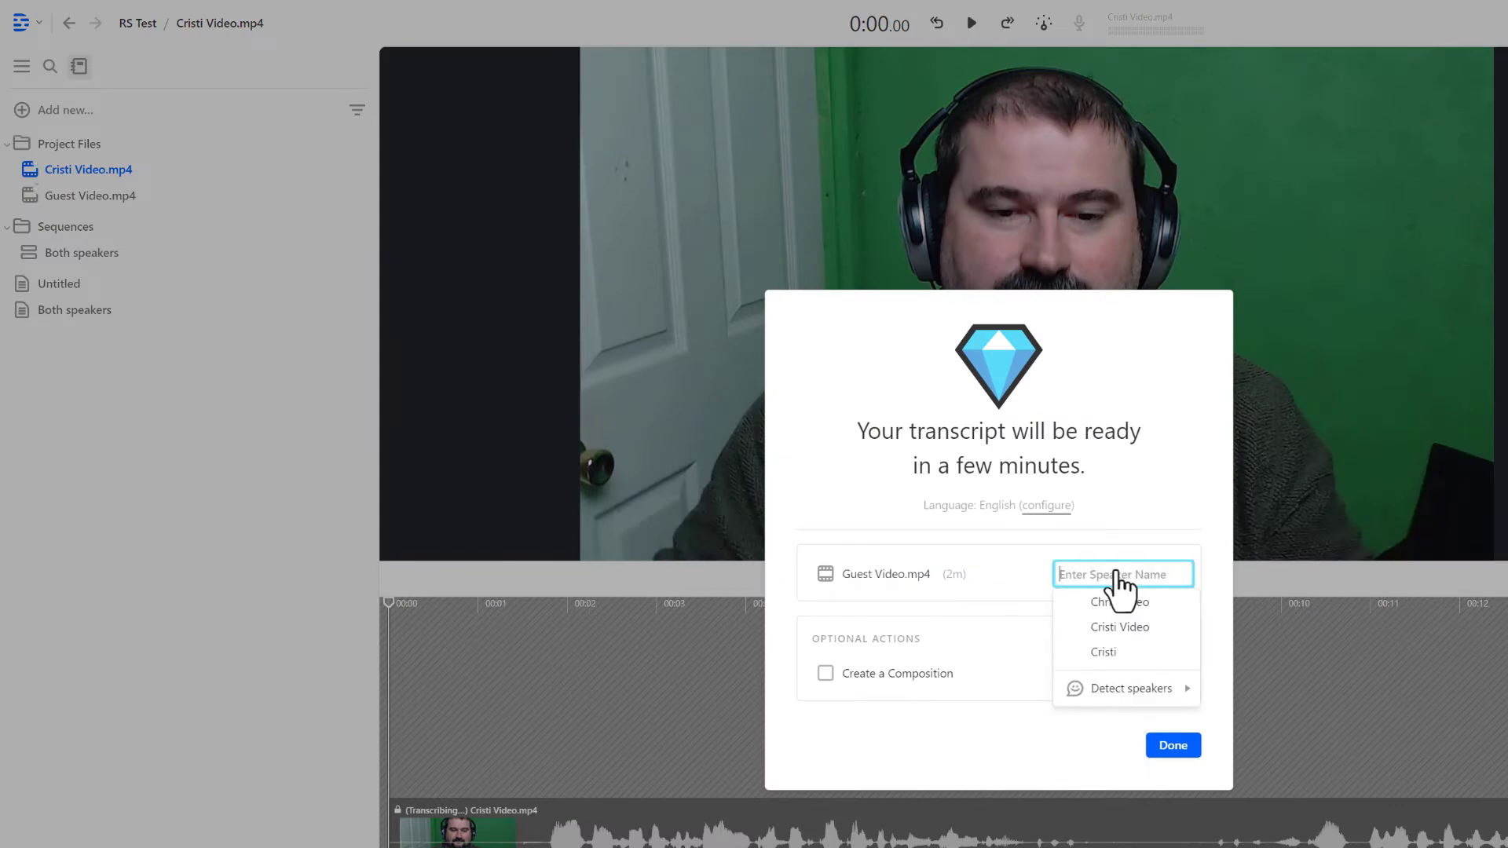
click(1187, 751)
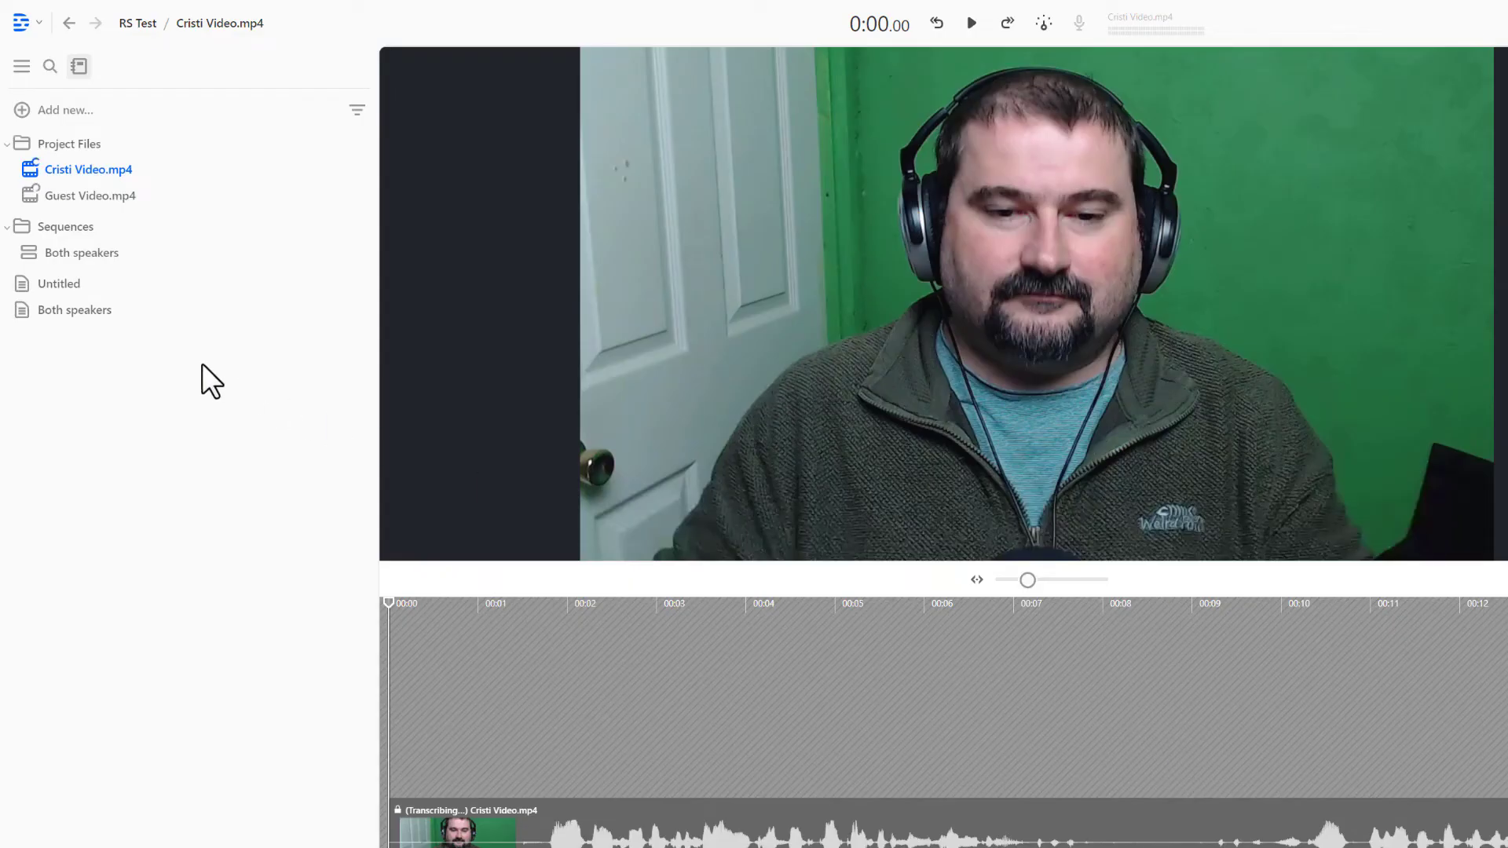
Review Both speakers and the guest clip, then return to the fully transcribed Cristi Video.mp4
click(77, 309)
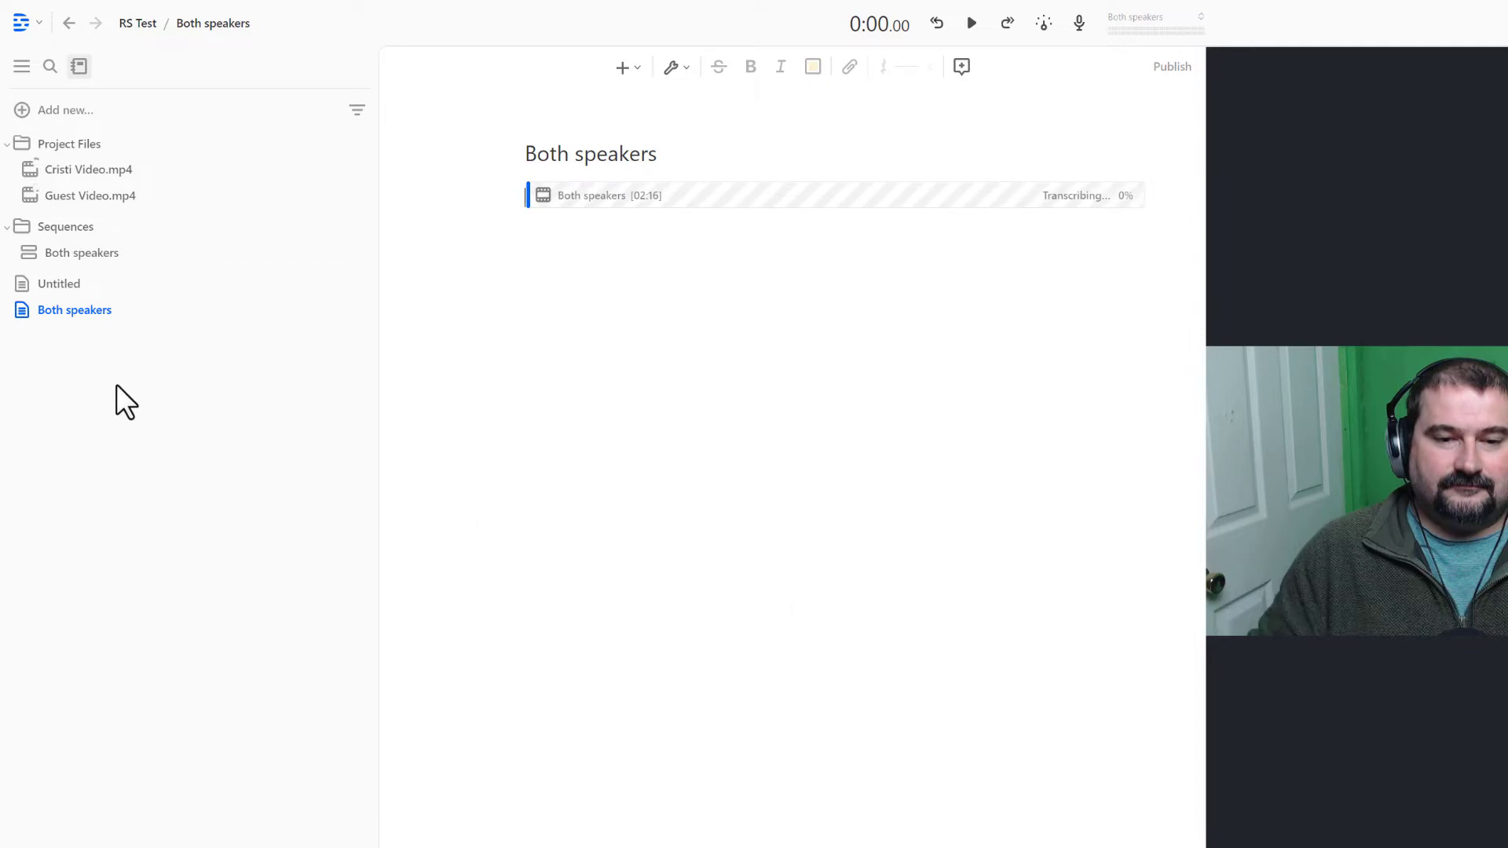
click(86, 170)
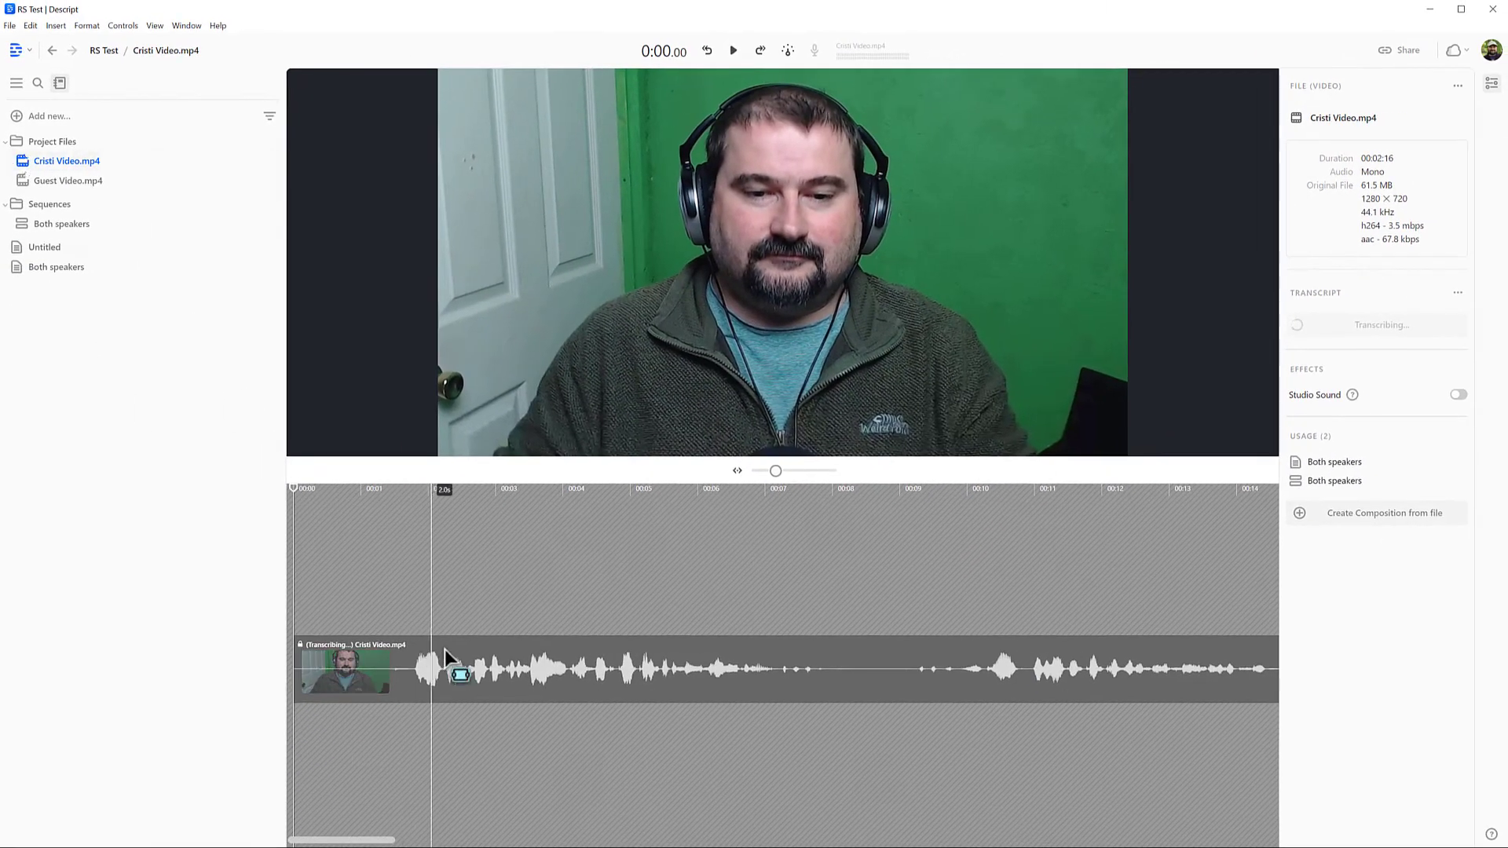
click(50, 182)
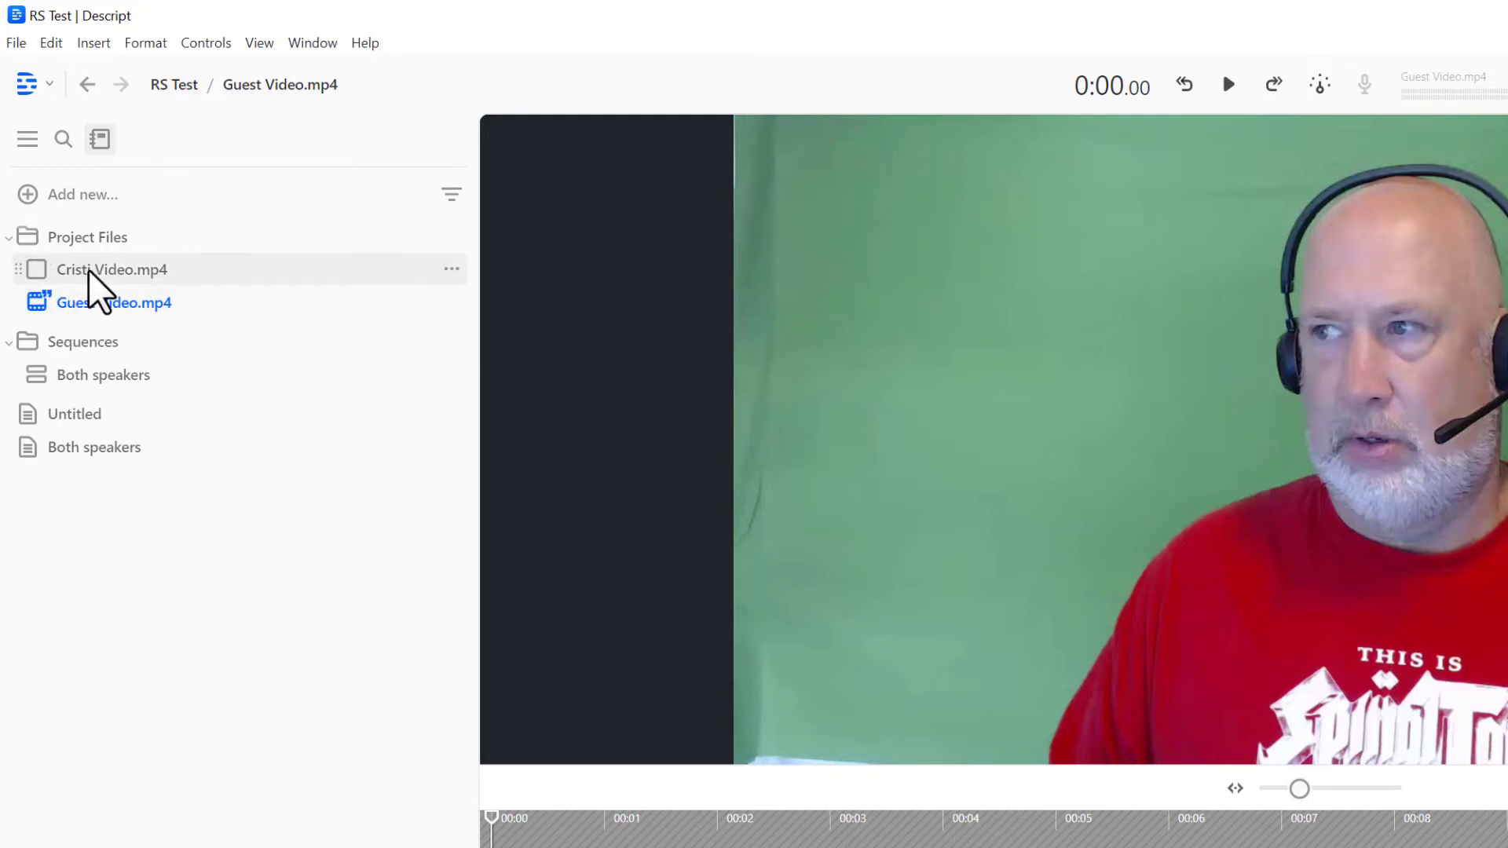
click(86, 269)
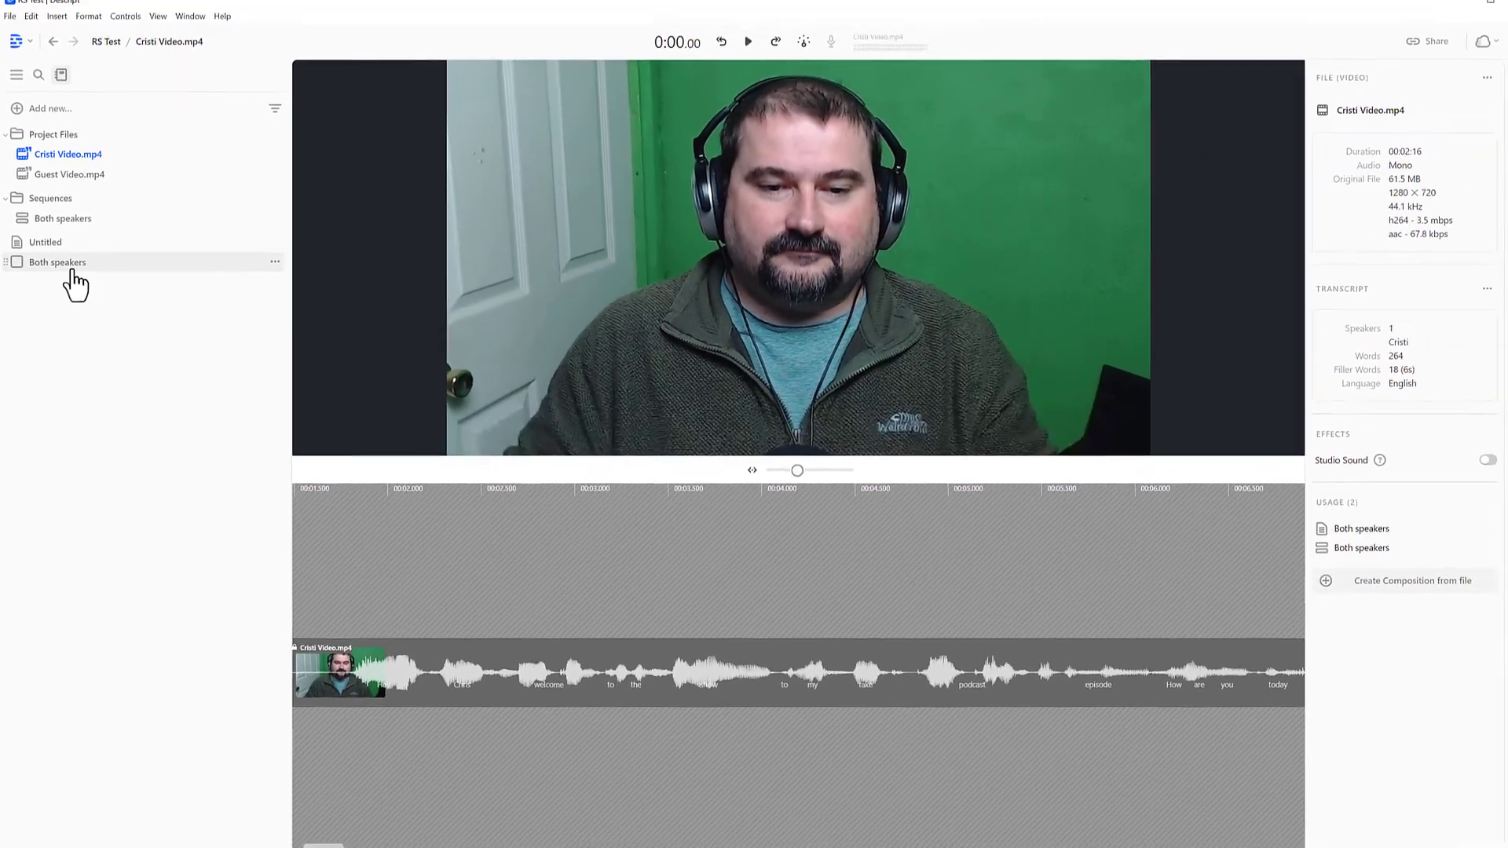
Scroll through the Both speakers transcript with its alternating Cristi and Guest lines
click(67, 269)
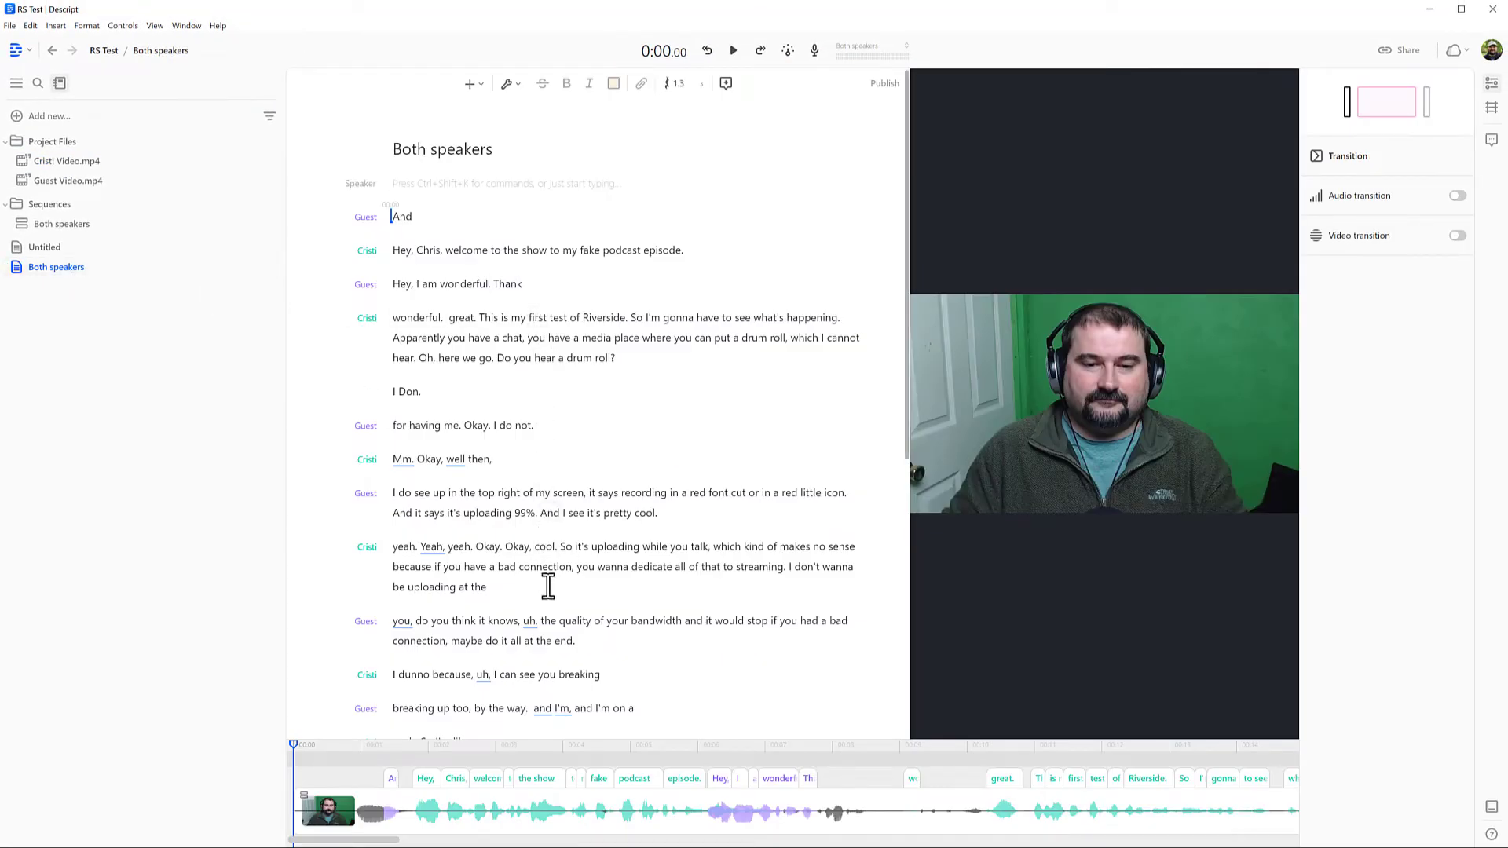
scroll(544, 582, down, 3)
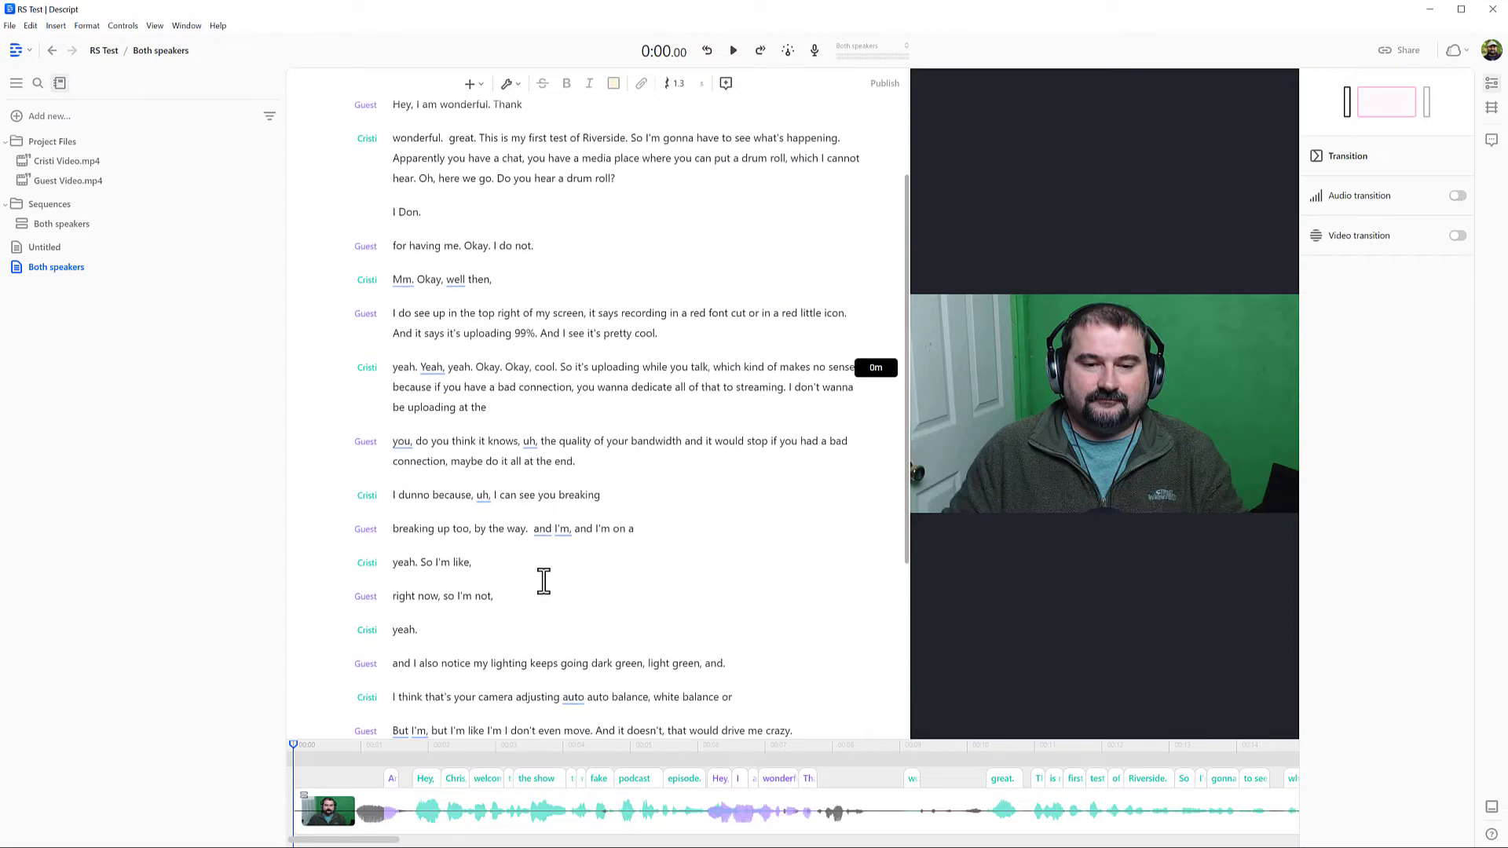
scroll(544, 582, up, 3)
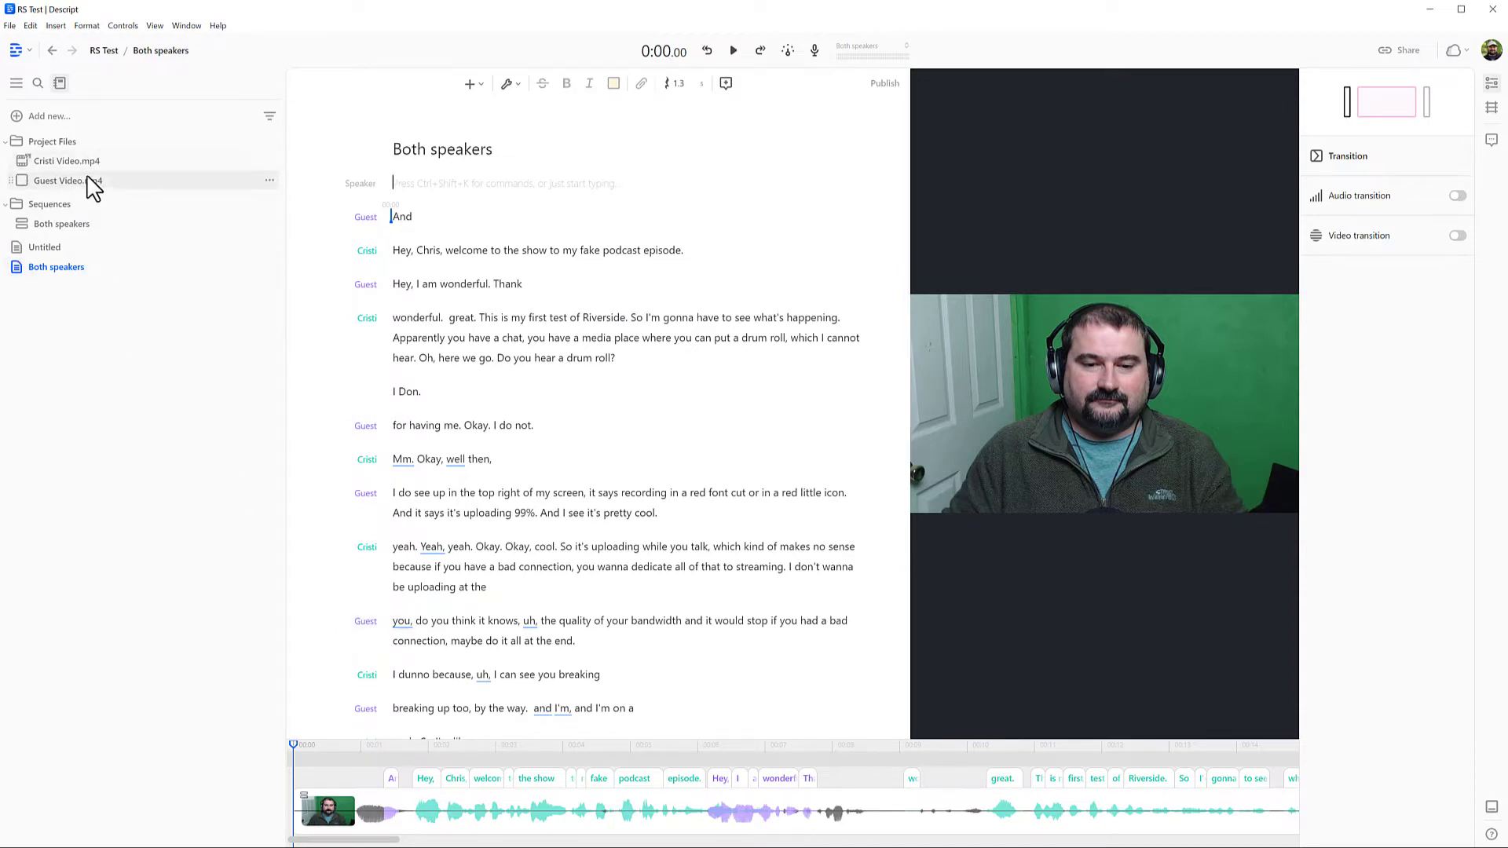
mouse_move(67, 180)
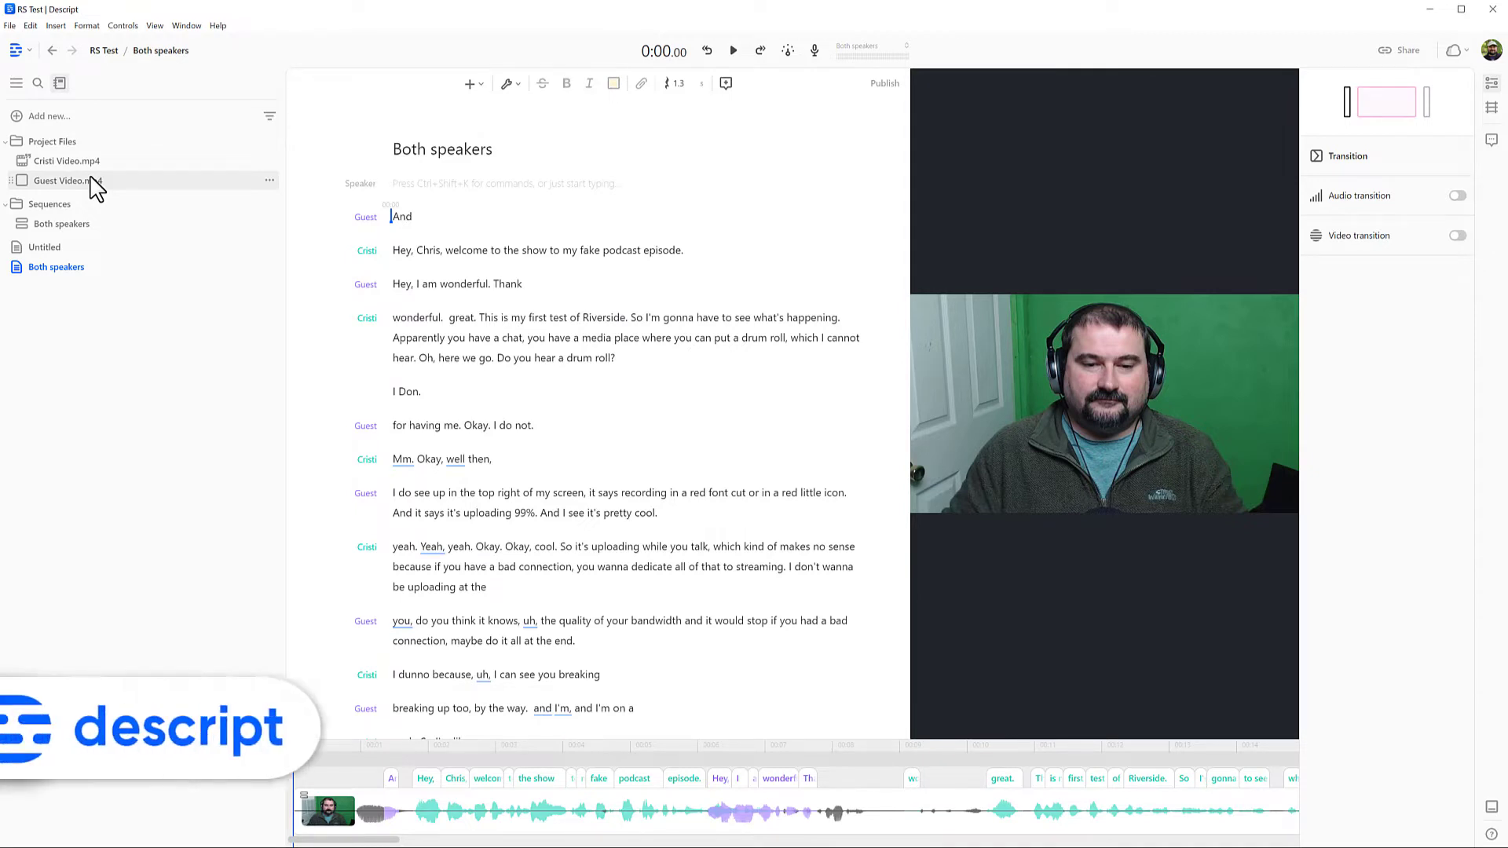
Create a Guest Video composition from Guest Video.mp4, then reopen Both speakers
right_click(50, 185)
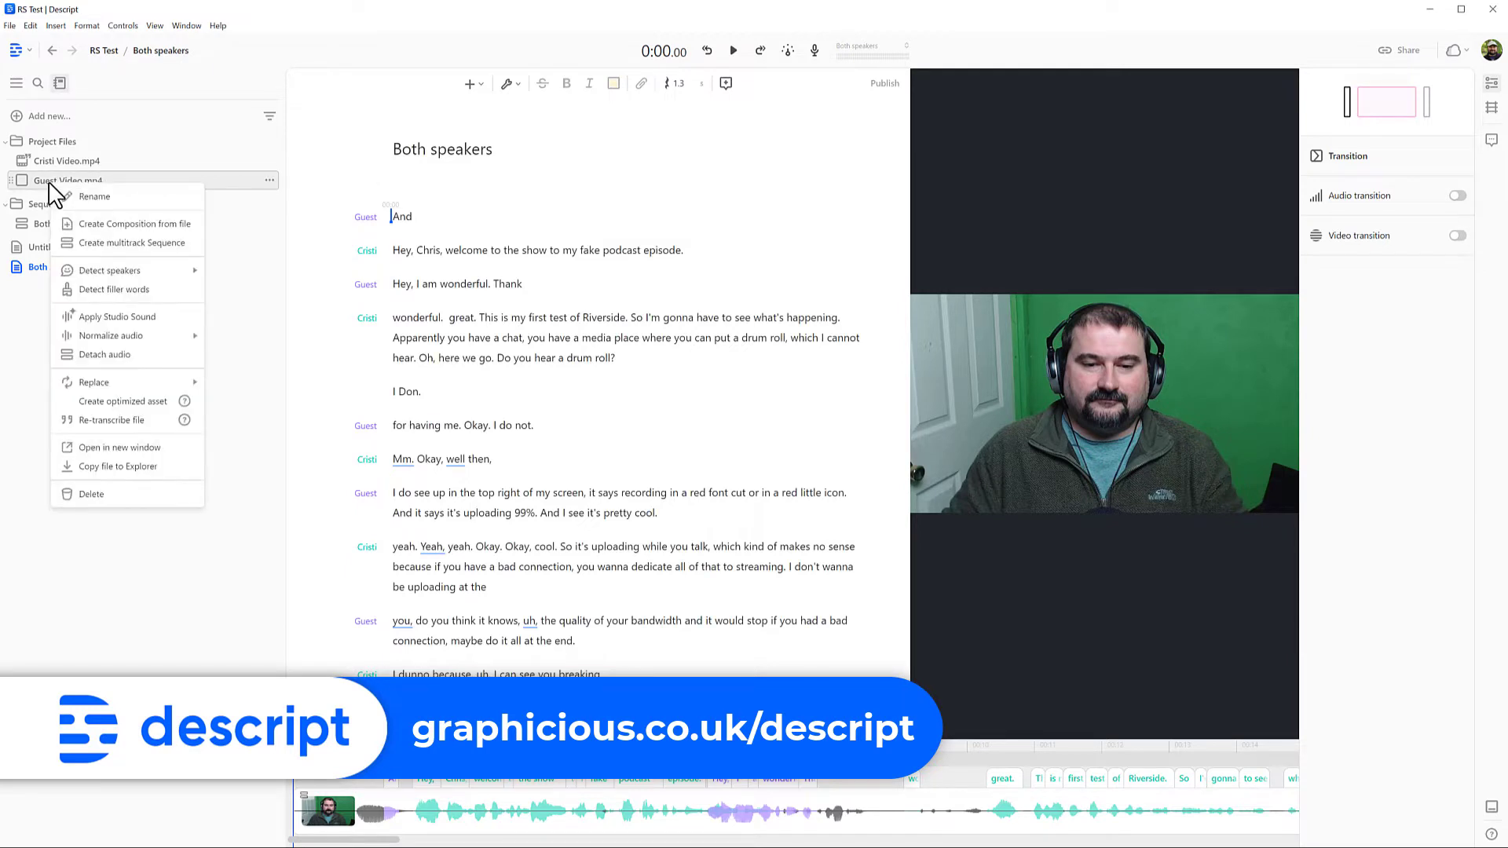
click(108, 226)
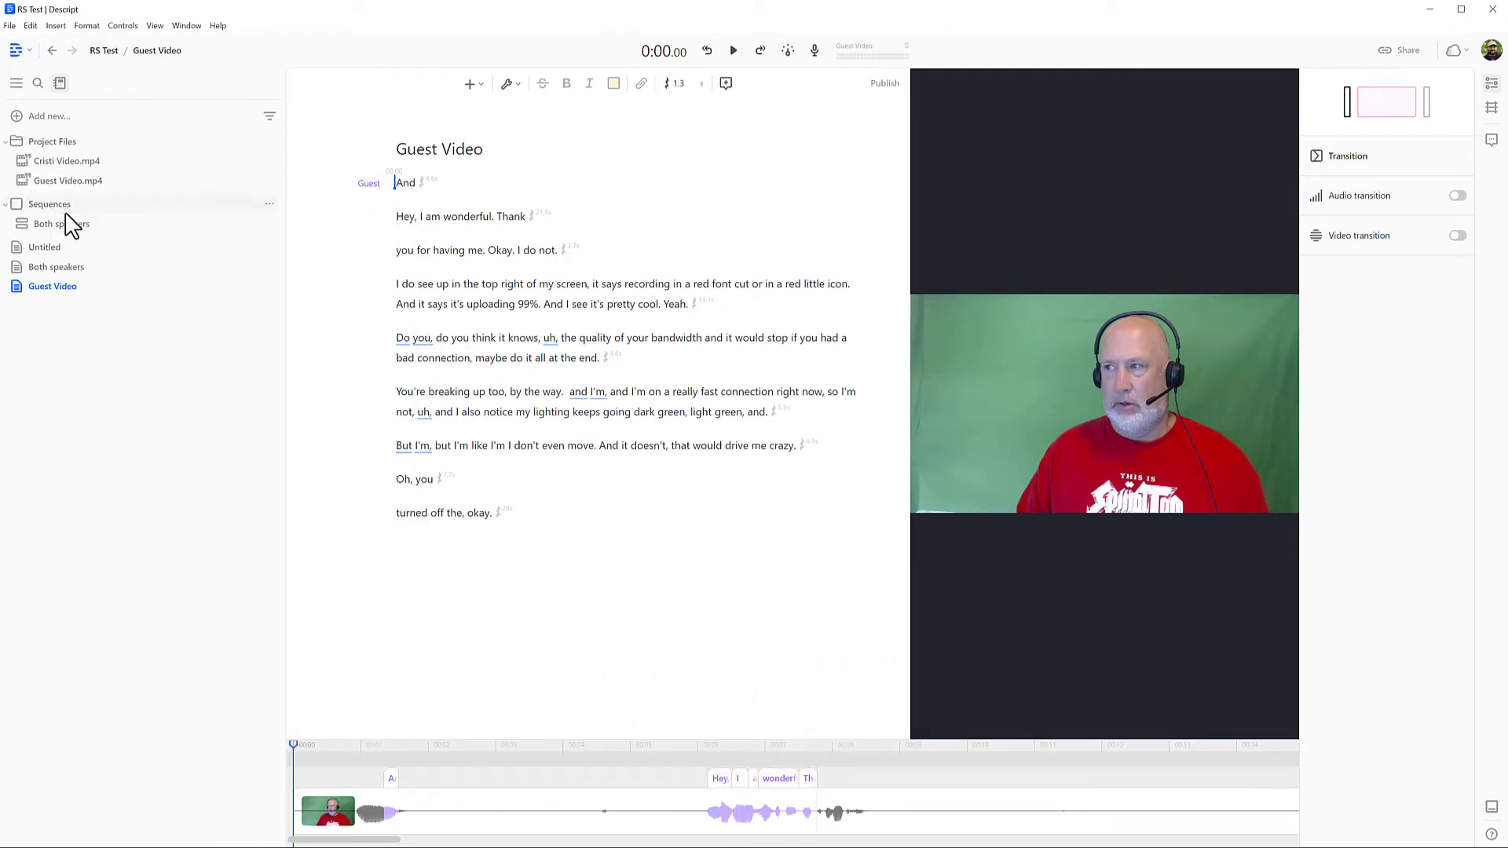
click(55, 269)
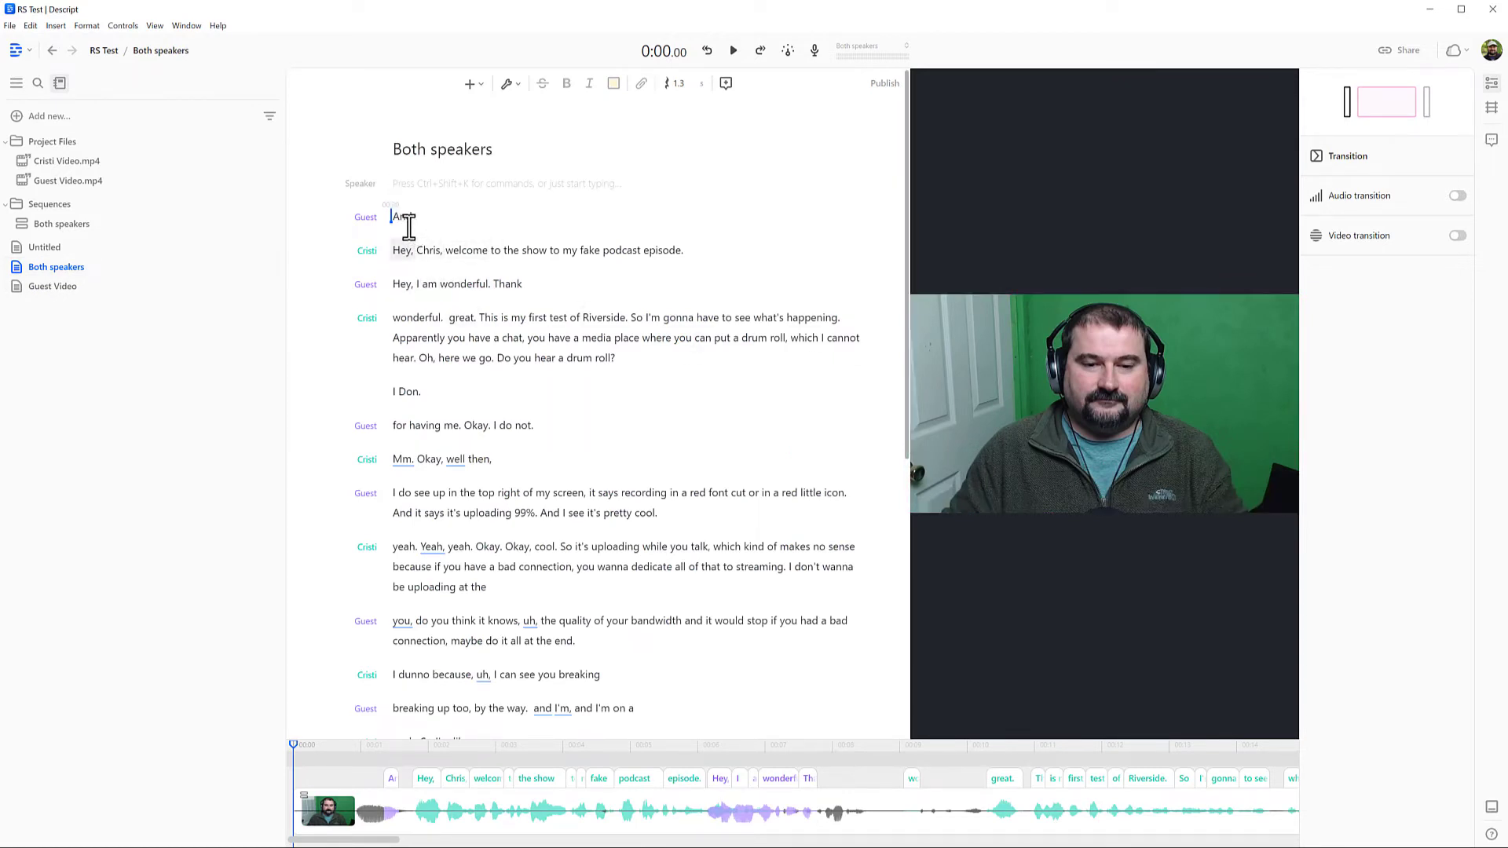
key(space)
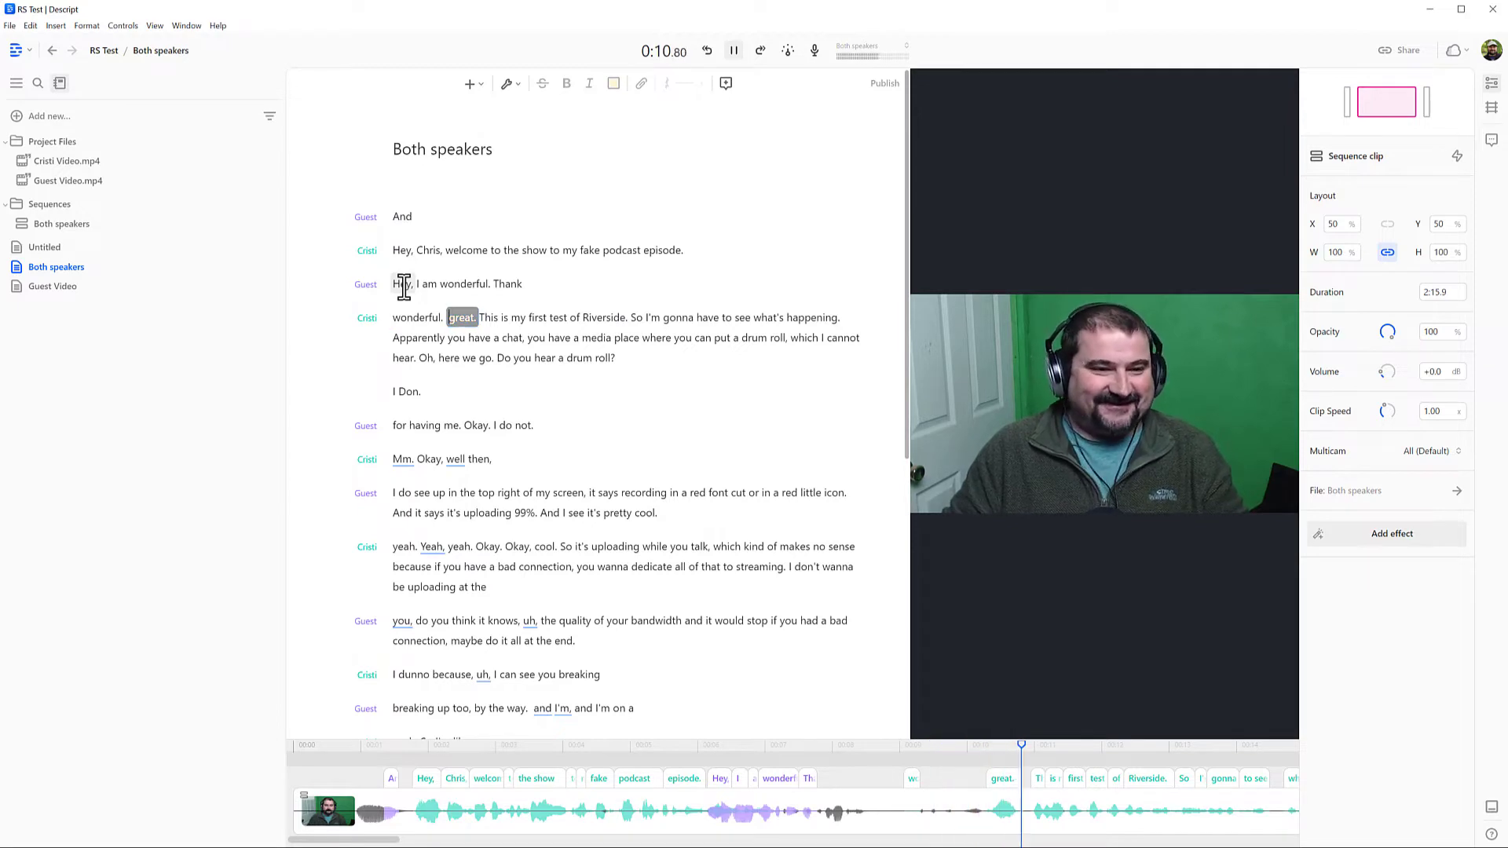
key(space)
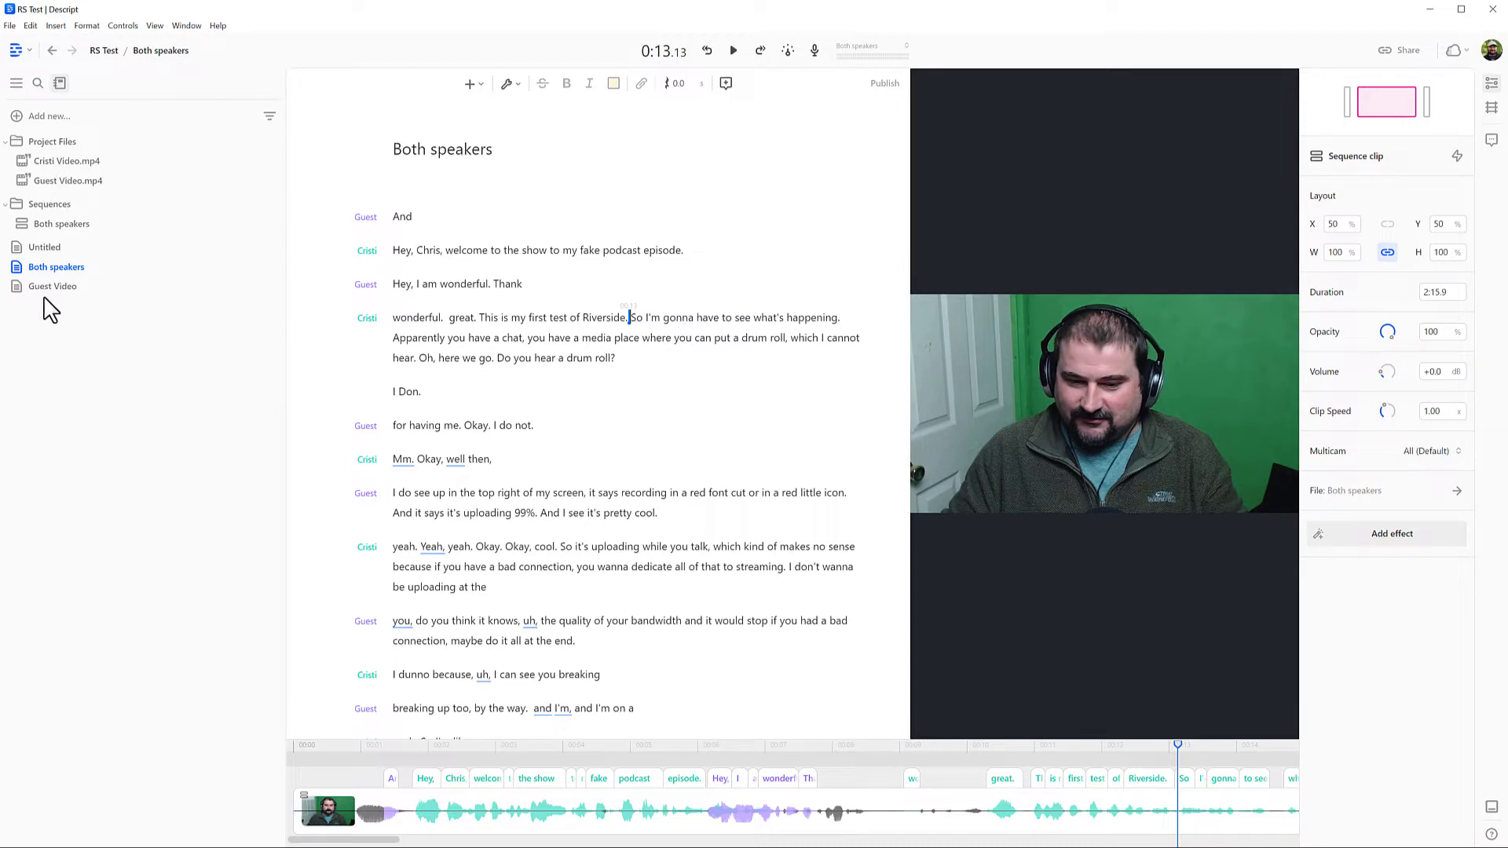
click(62, 228)
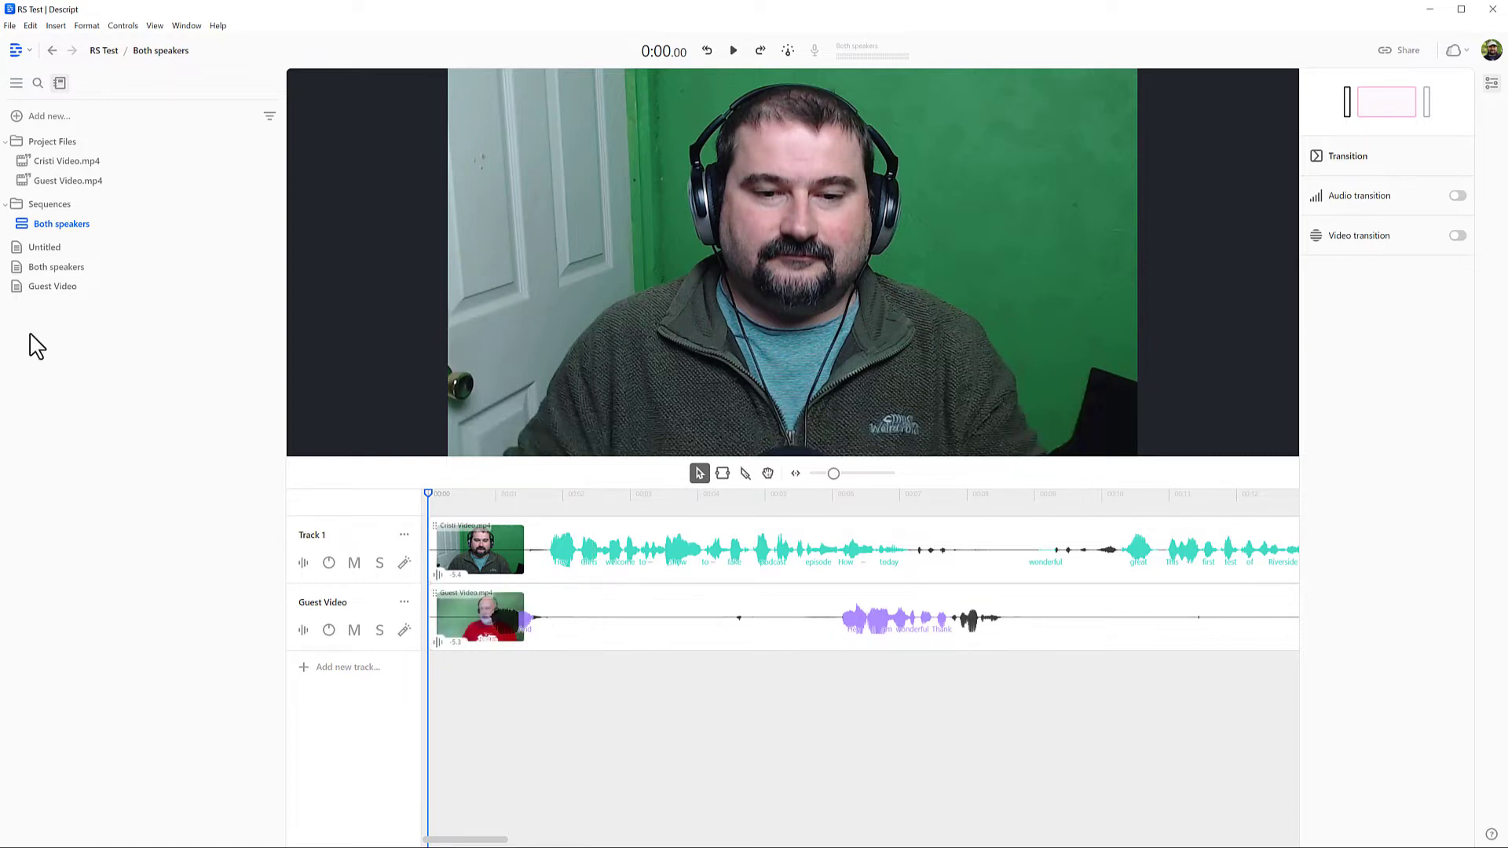
click(36, 268)
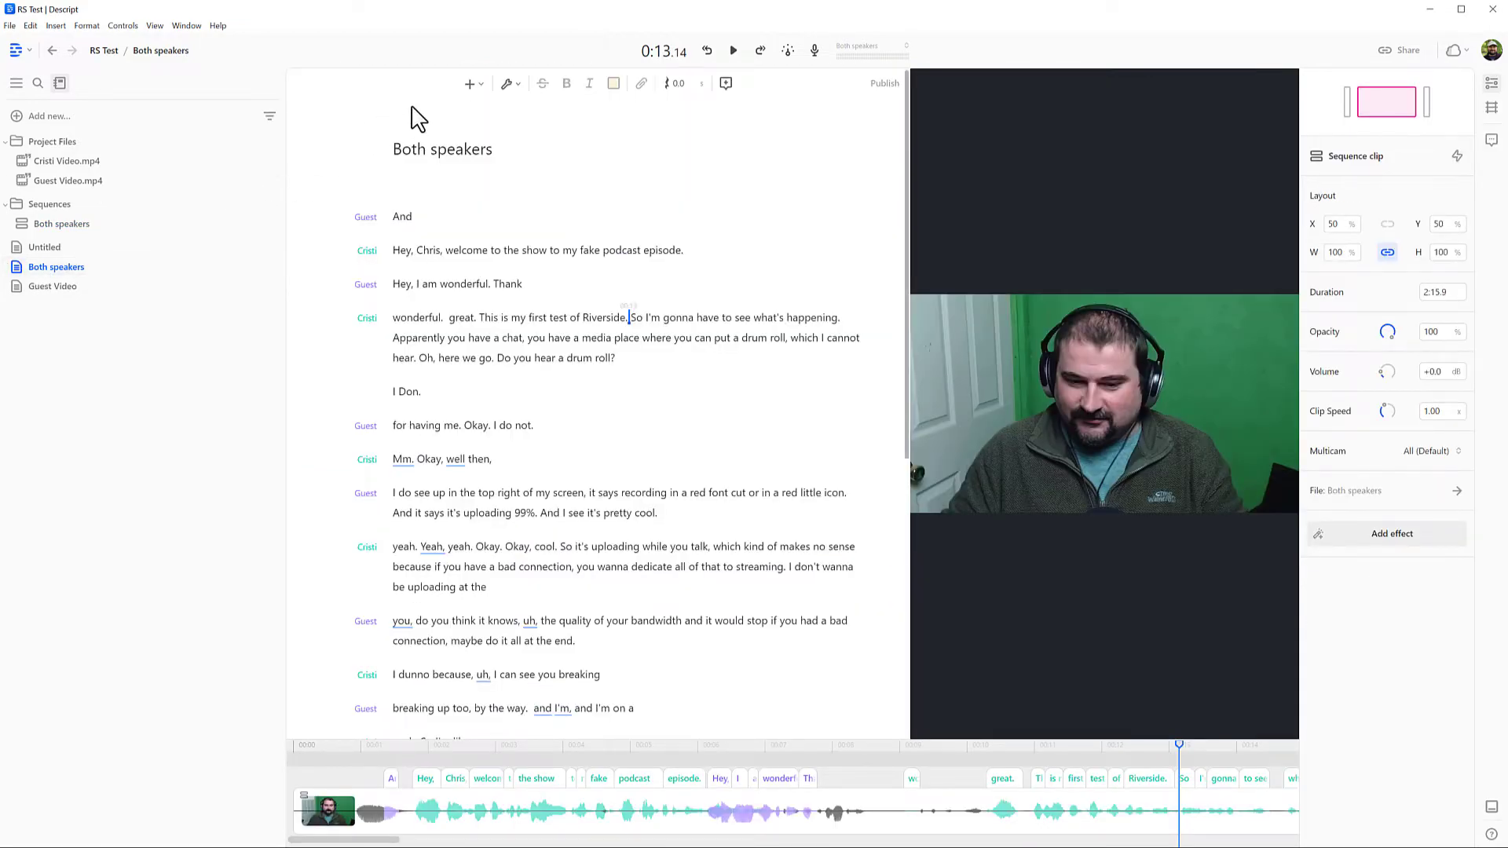
Apply 'Automatically assign multicam' from the magic-wand tools menu
click(517, 84)
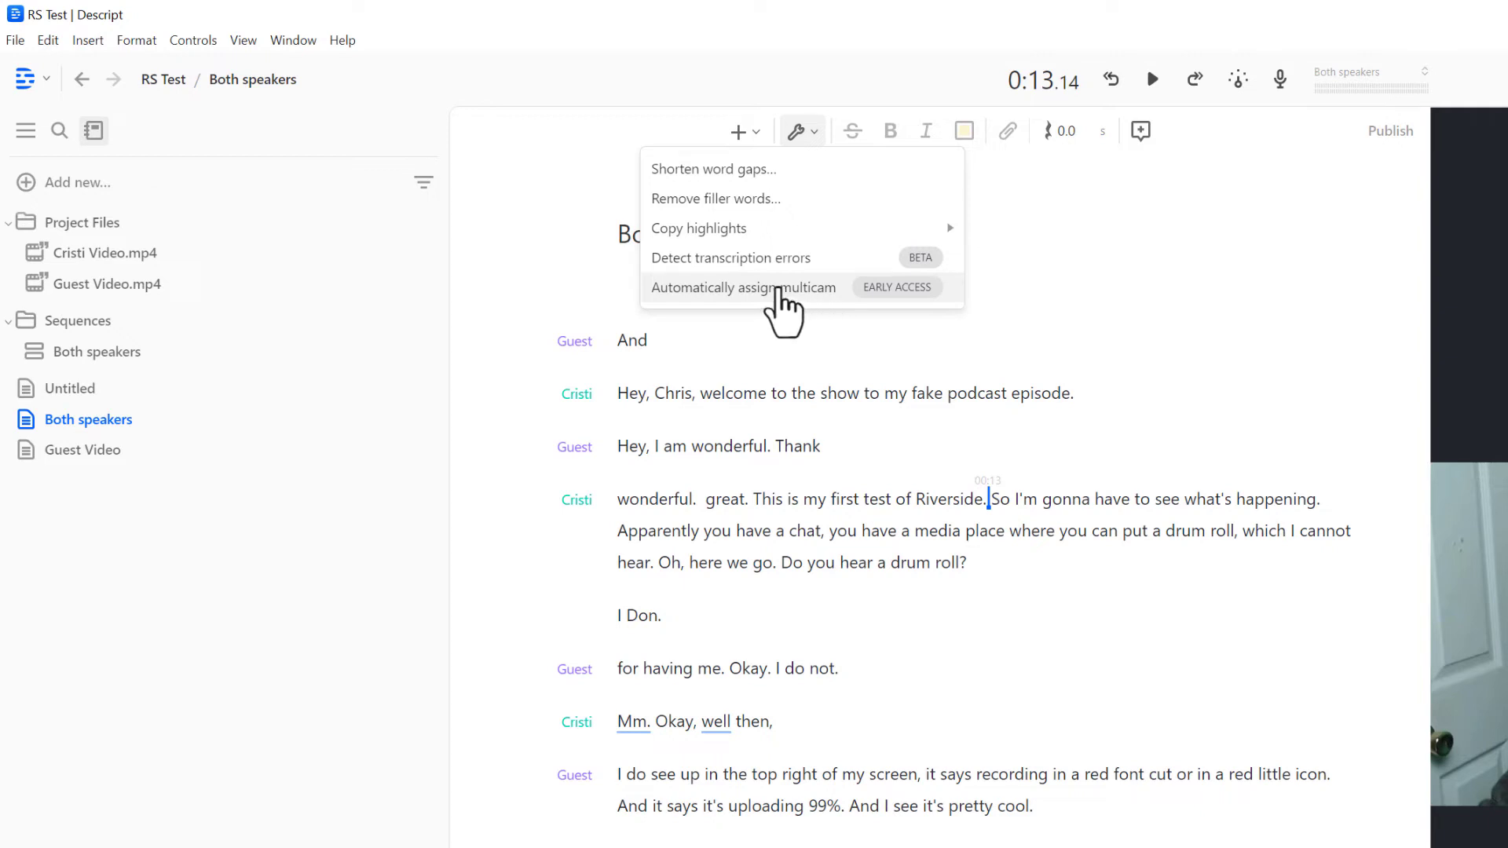
click(833, 297)
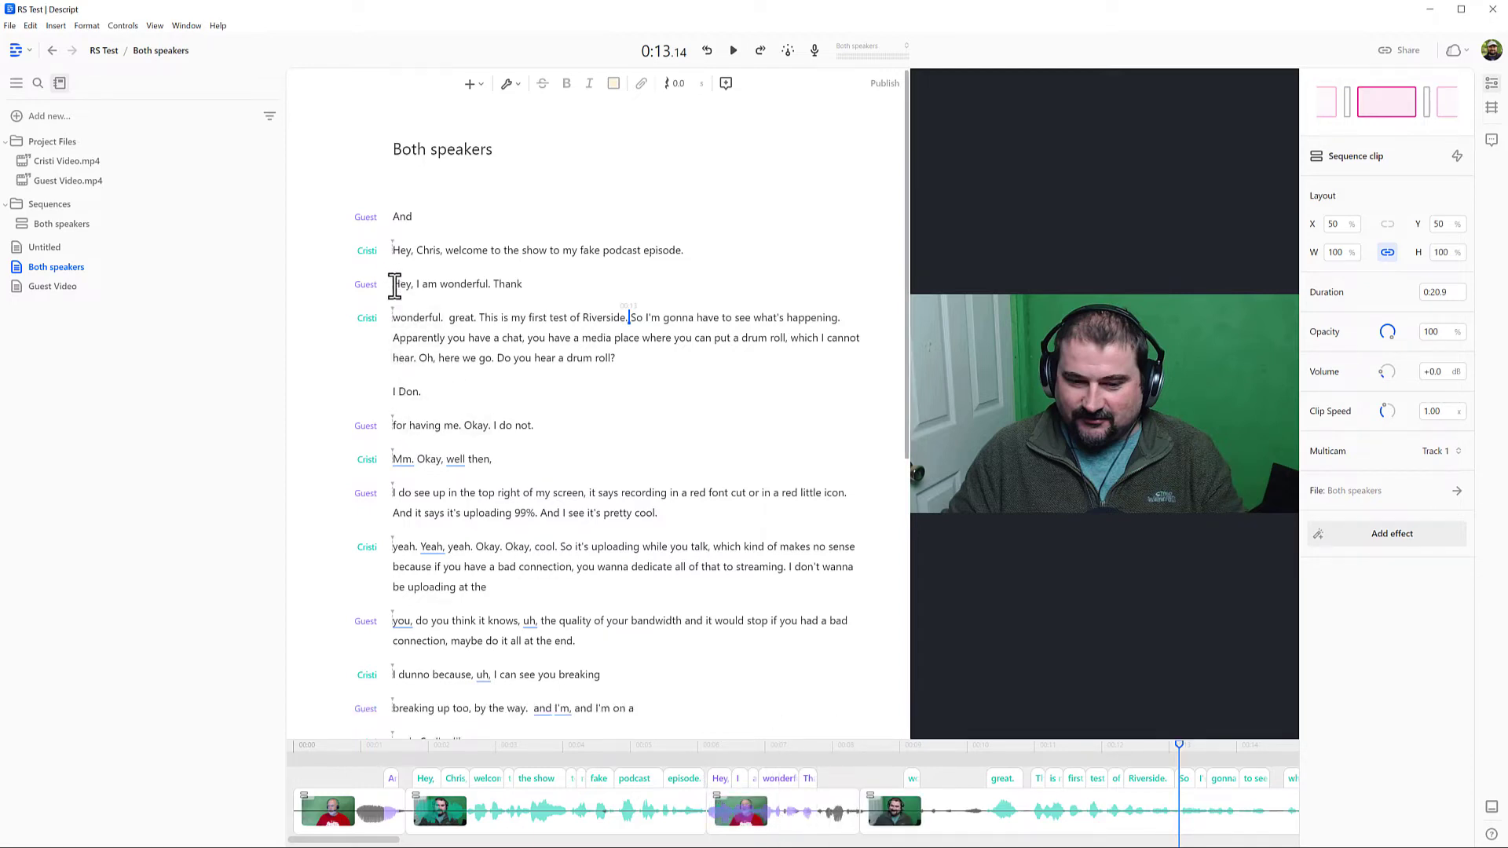
click(400, 392)
key(space)
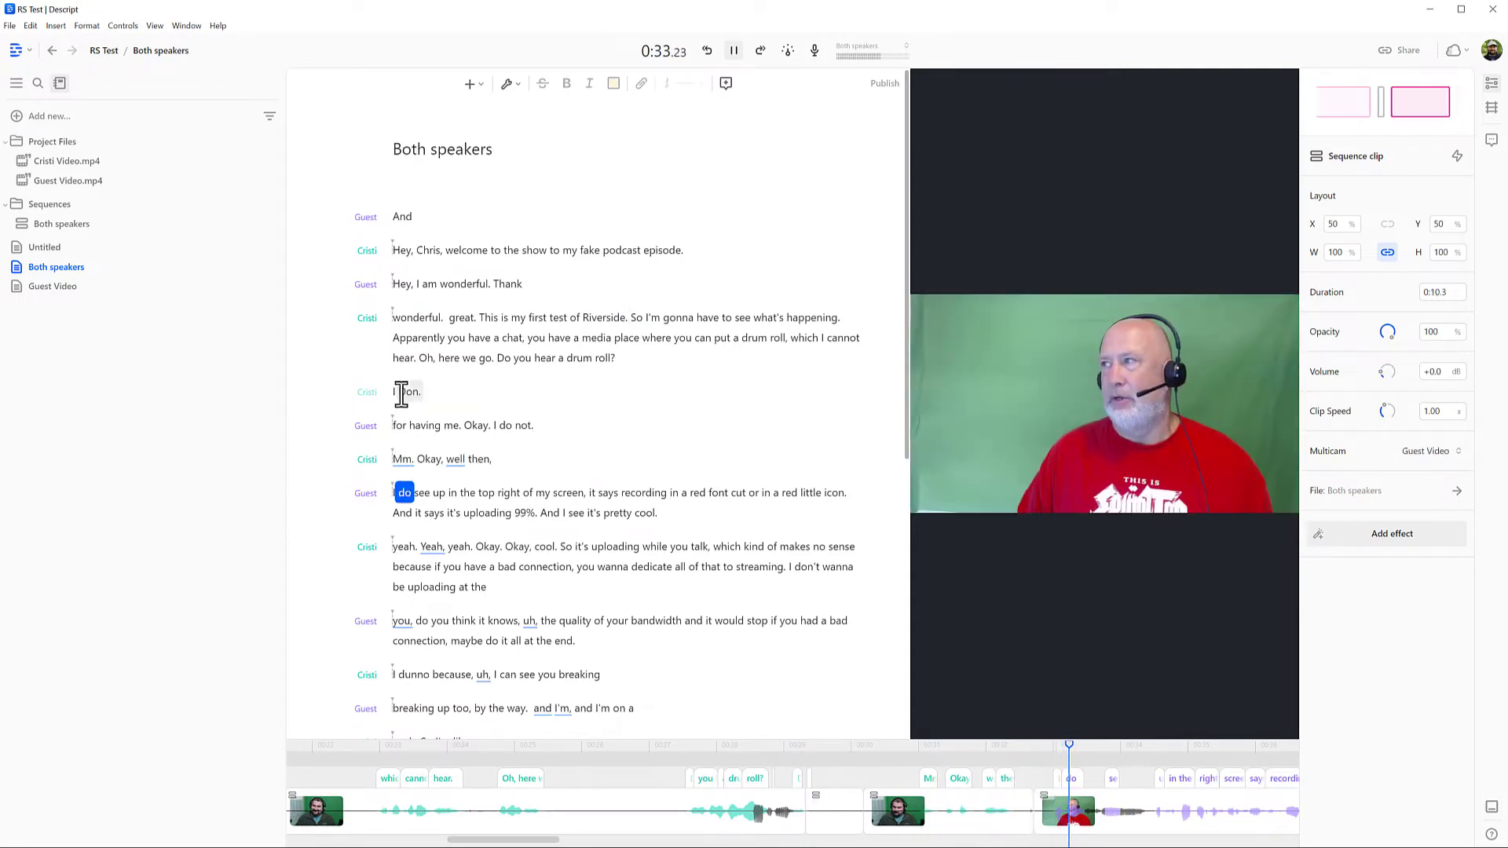
key(space)
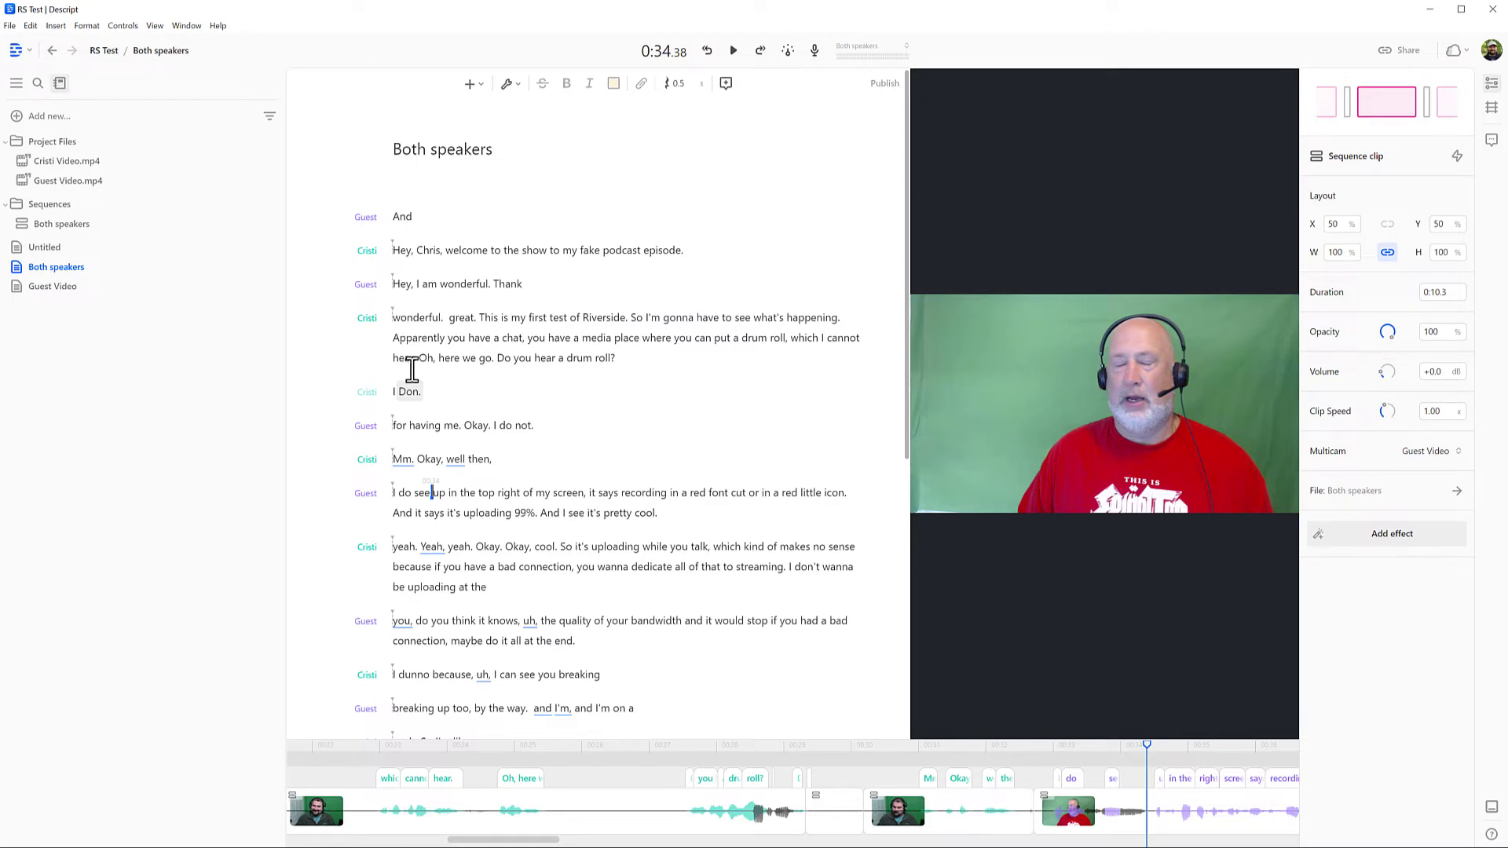
drag(651, 742, 659, 616)
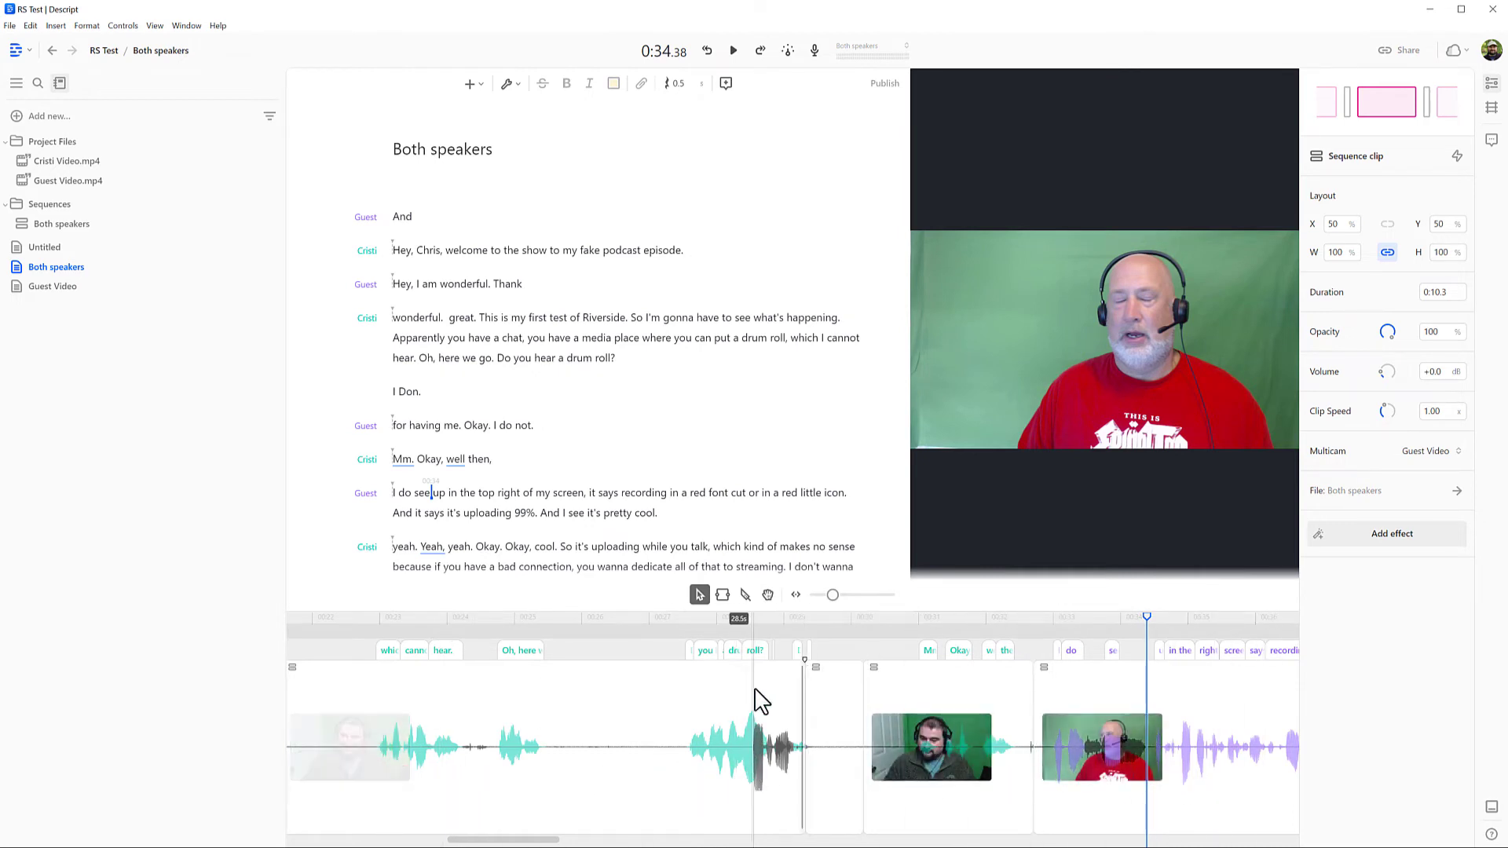
drag(838, 612, 838, 718)
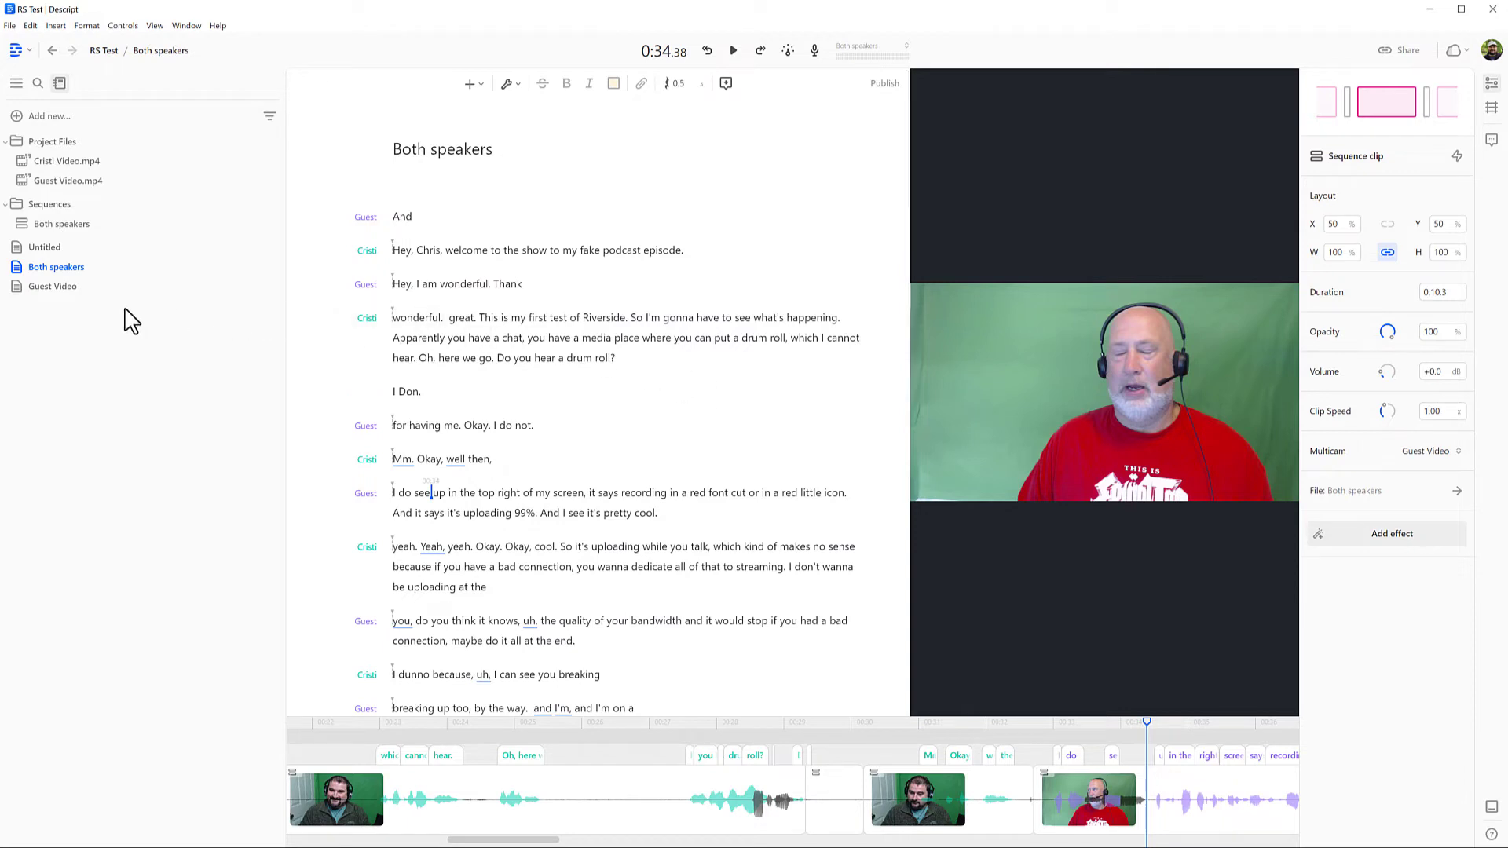
Shrink the Track 1 video to about half width and move it to the upper left
click(43, 227)
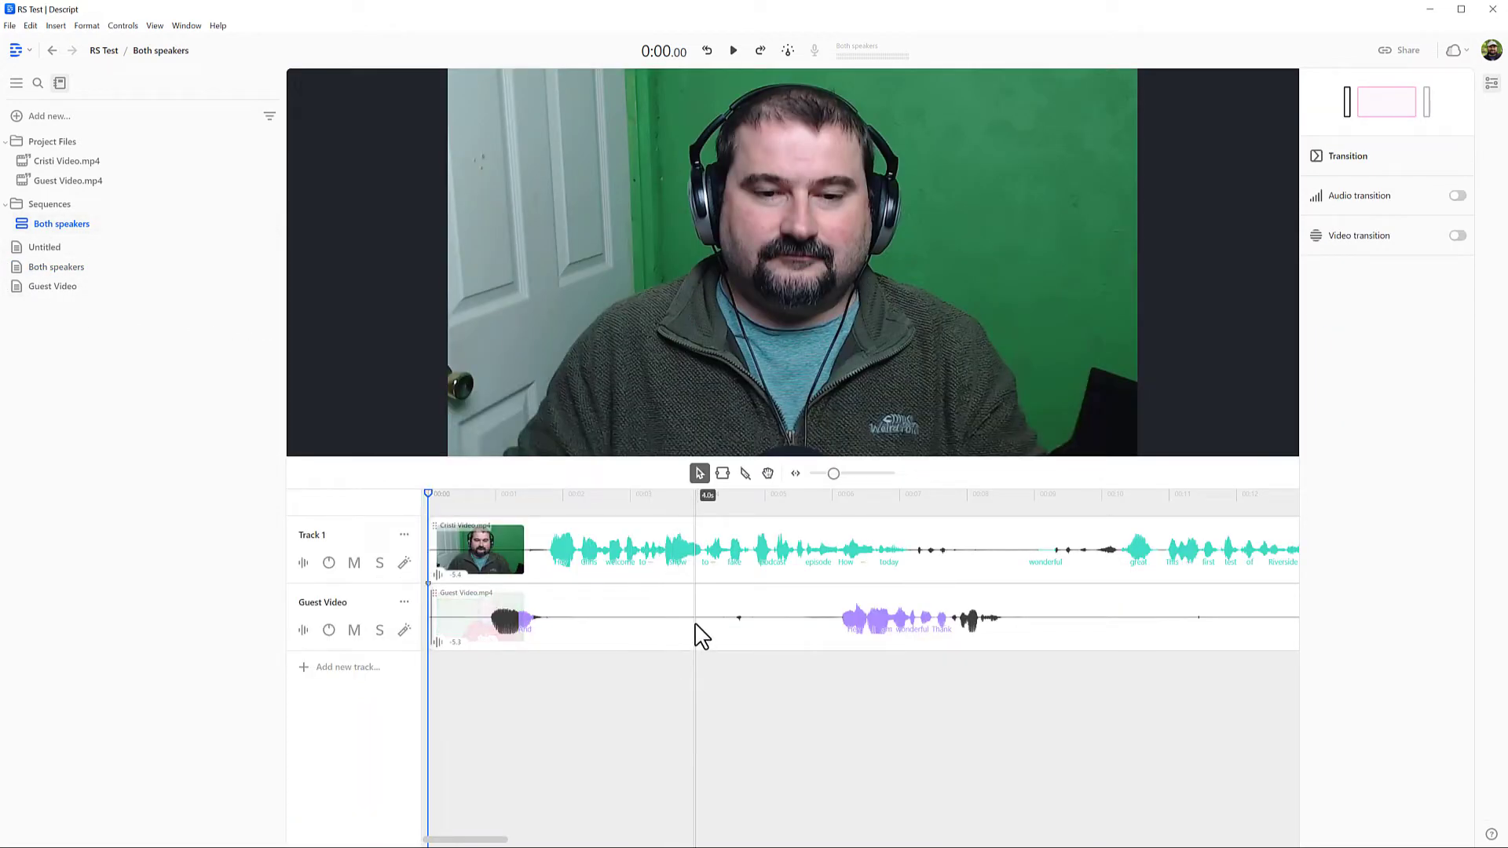
click(701, 563)
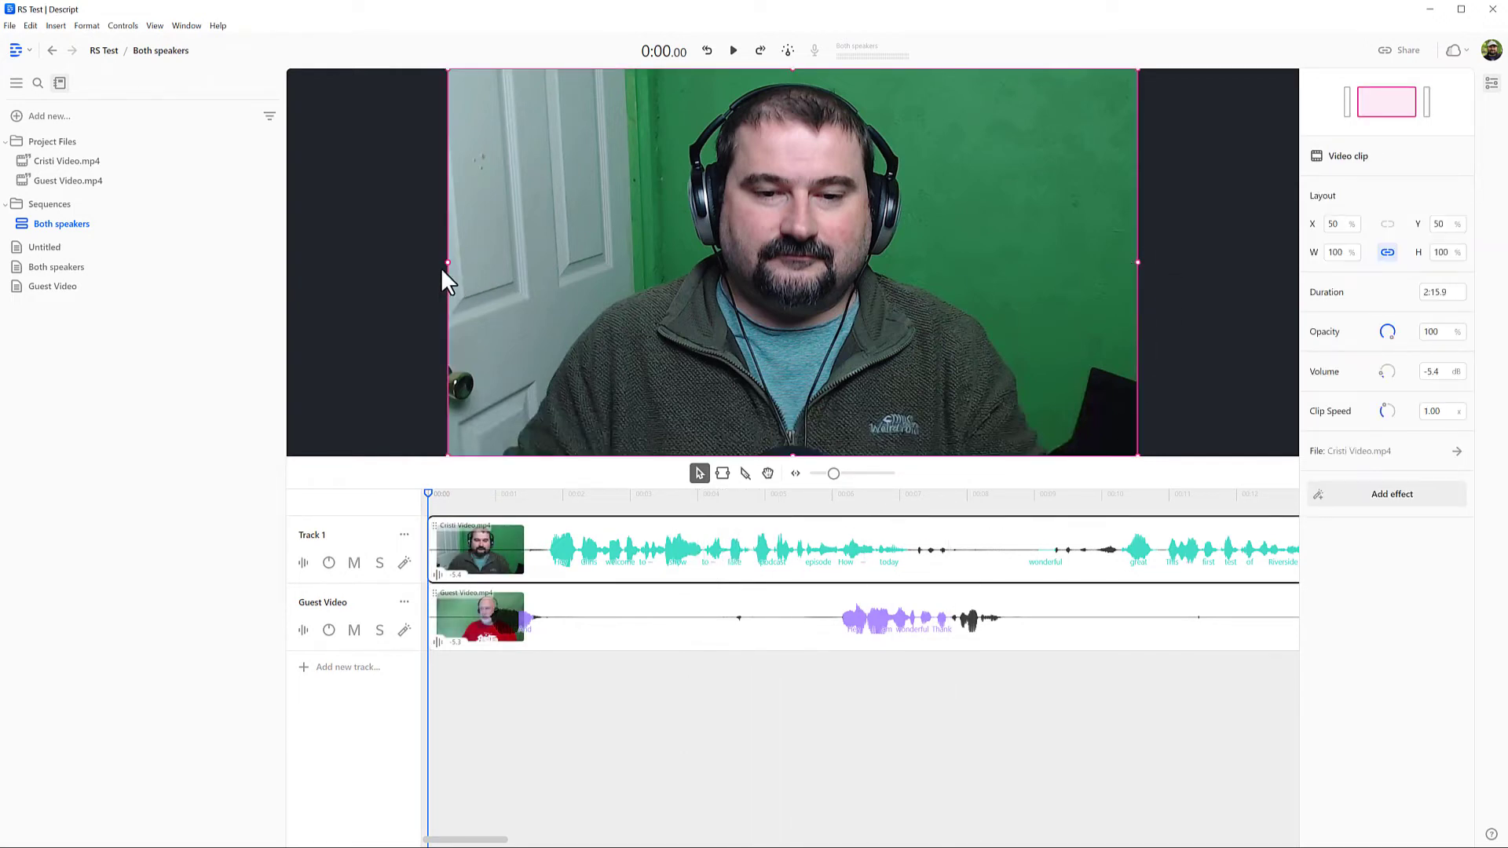
drag(448, 263, 786, 263)
mouse_move(961, 316)
mouse_down()
mouse_move(781, 287)
mouse_move(635, 297)
mouse_up()
Shrink the Guest Video clip to half size and place it on the right
click(623, 616)
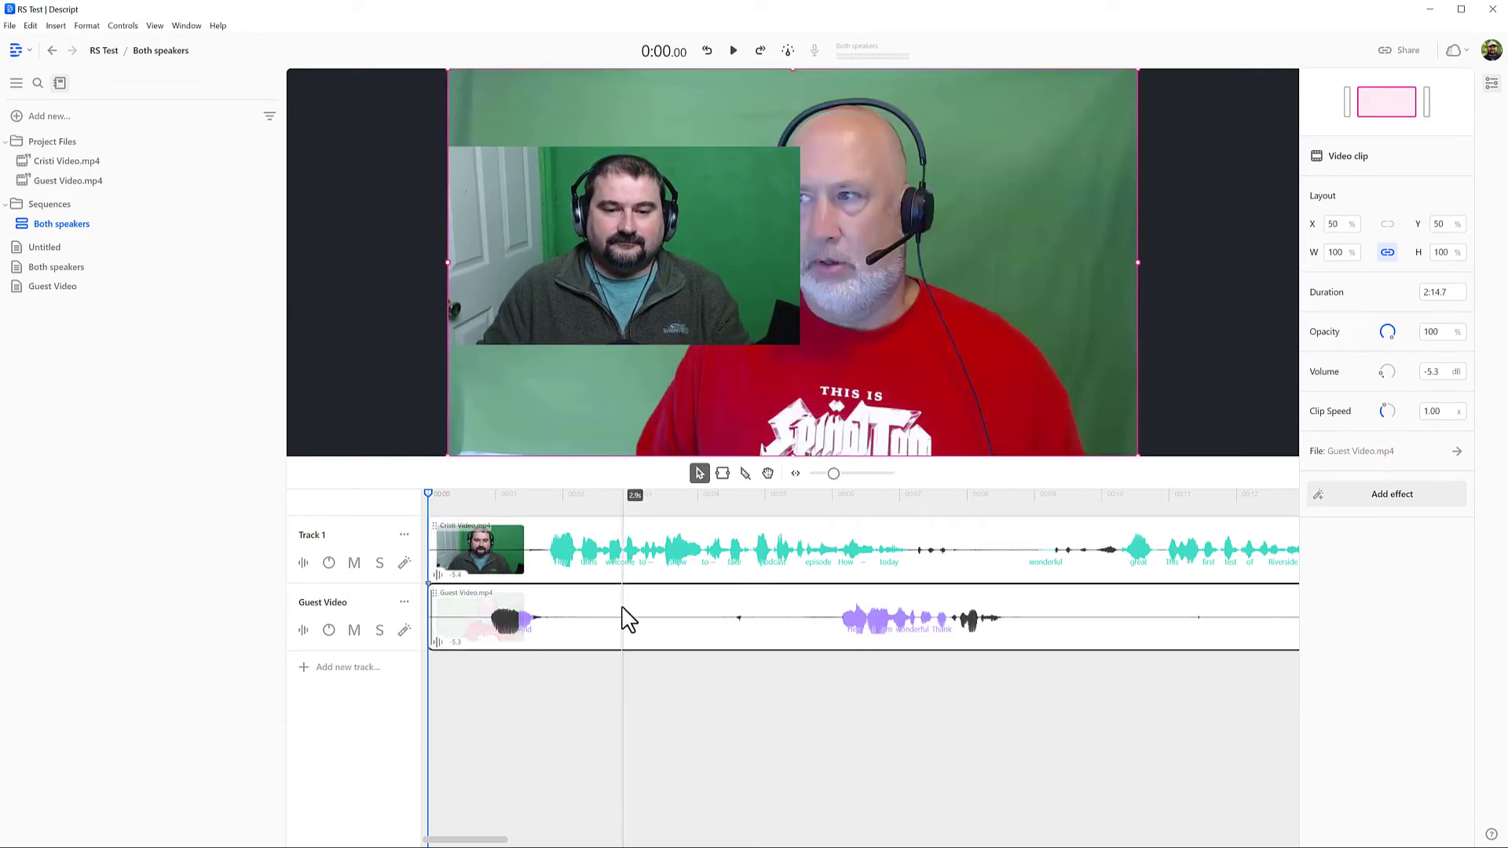
drag(448, 263, 880, 288)
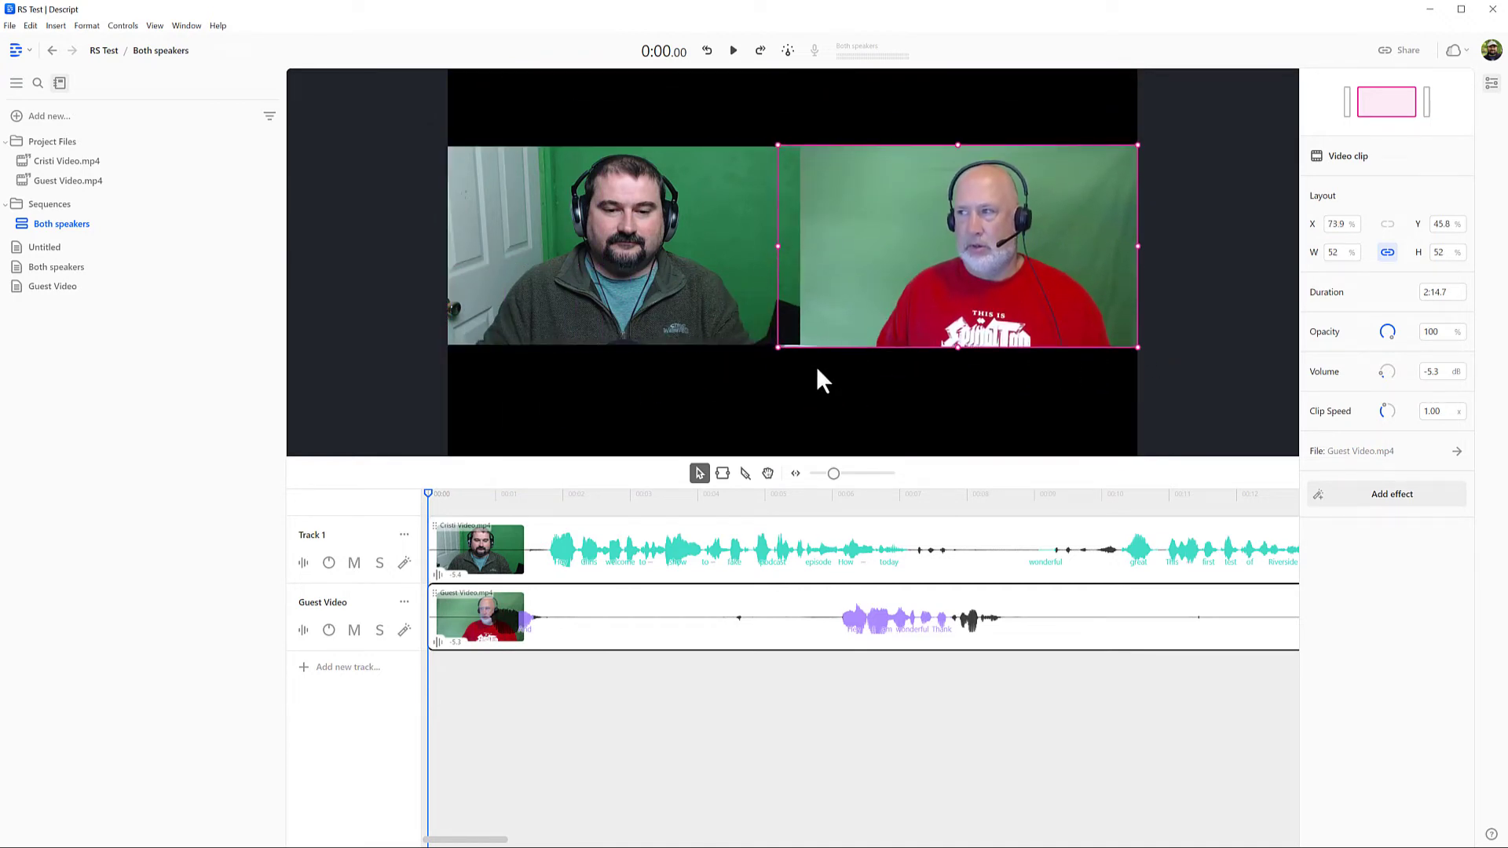
drag(777, 347, 784, 349)
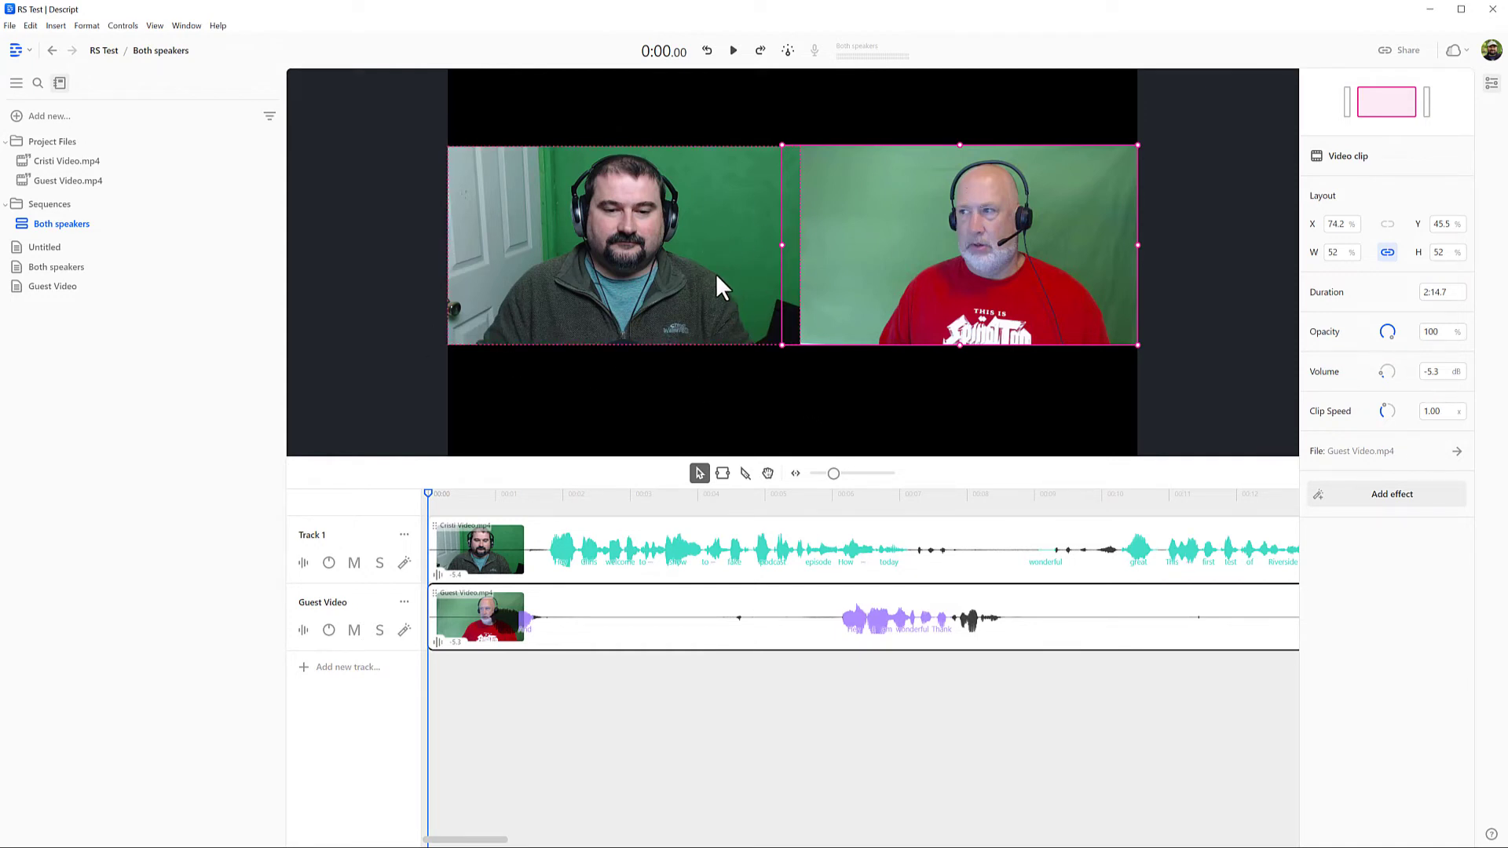
In the multicam Both speakers composition, jump to the 'Mm. Okay, well then,' and guest screen lines
click(54, 268)
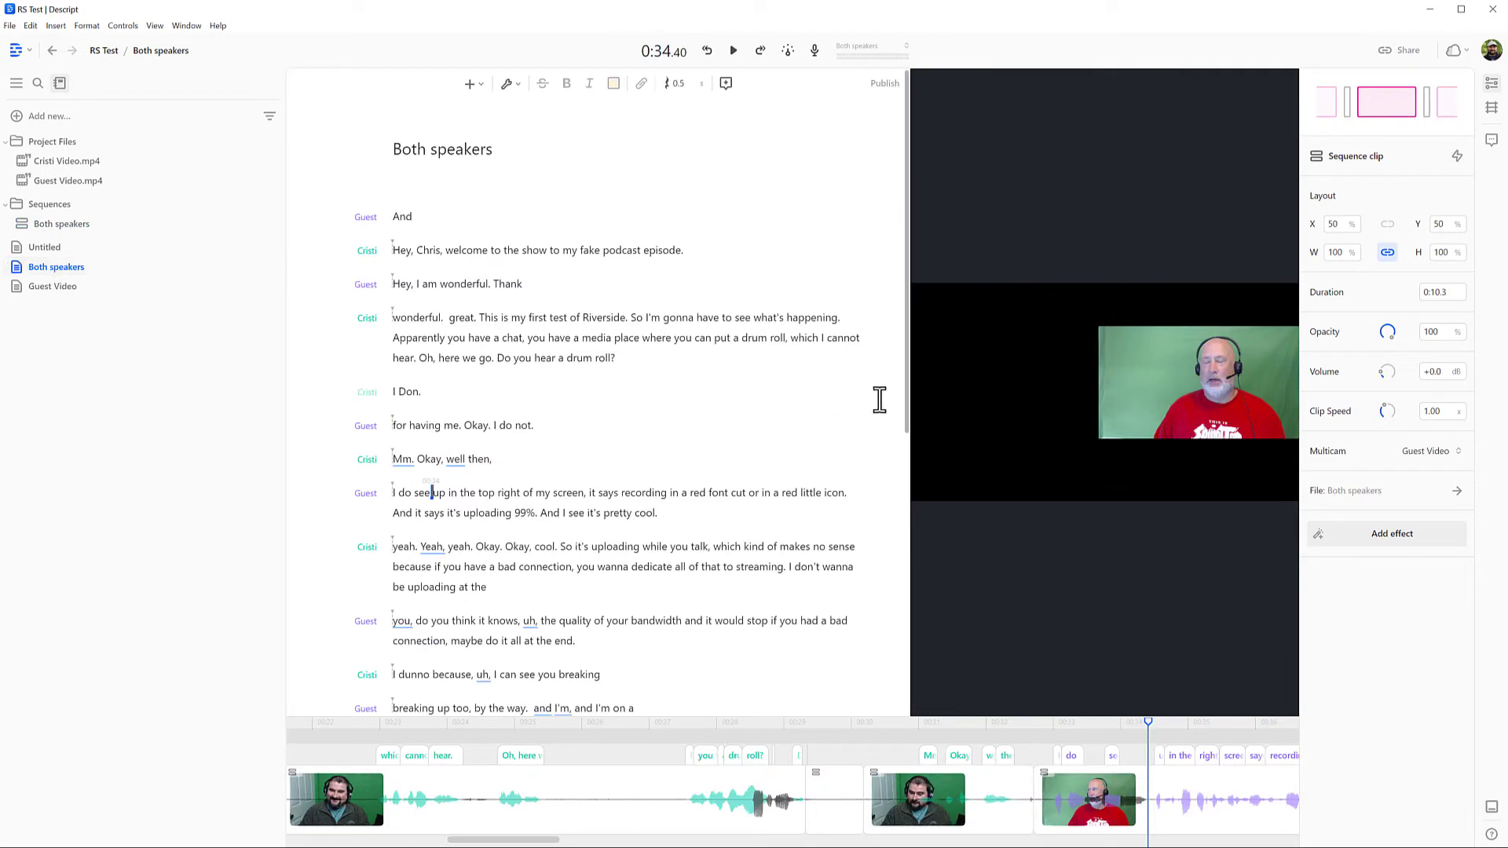
click(485, 334)
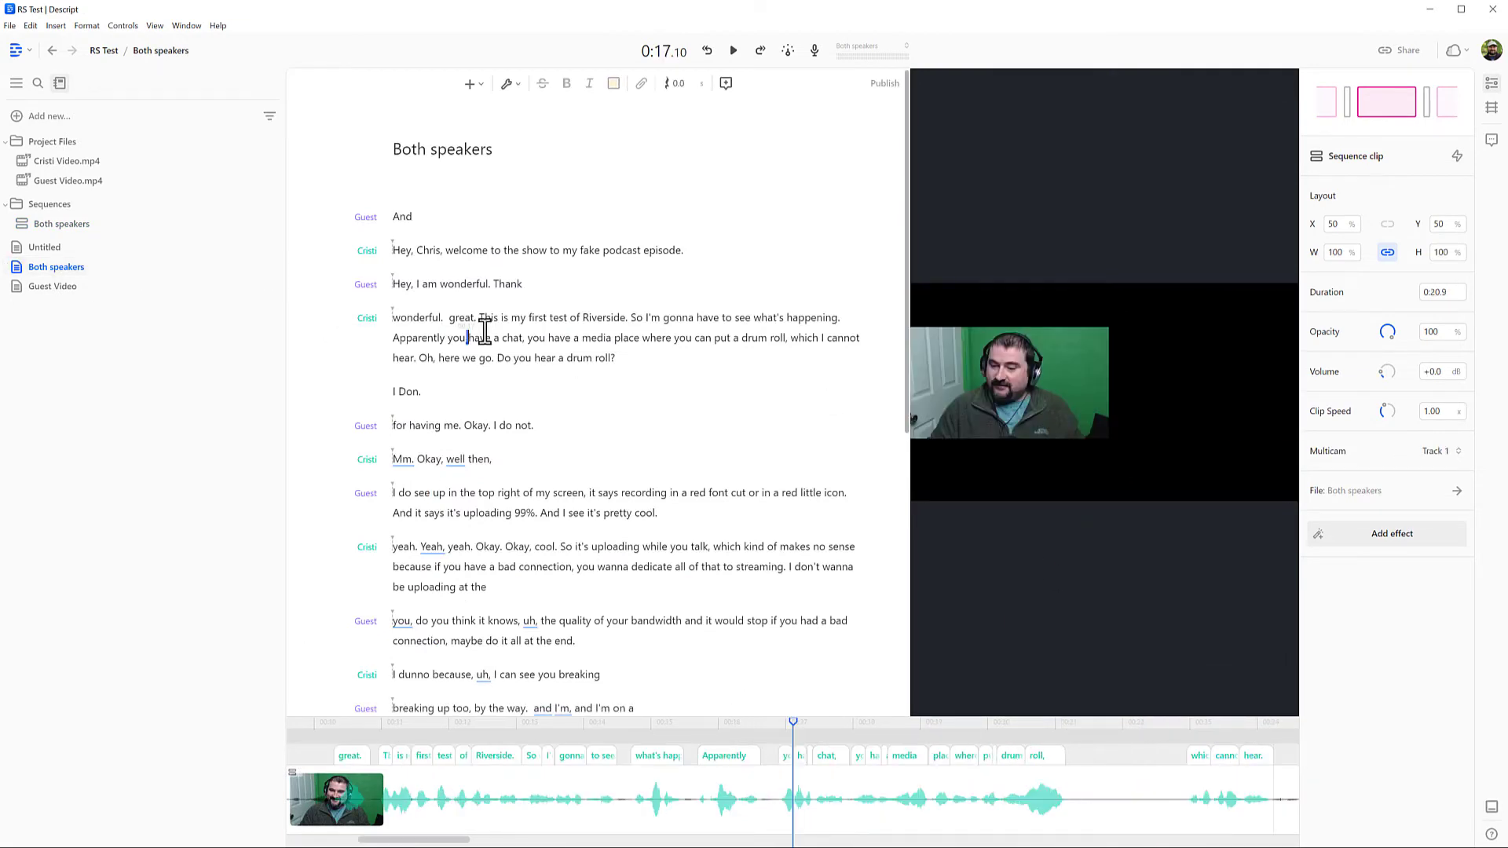
click(466, 428)
click(467, 460)
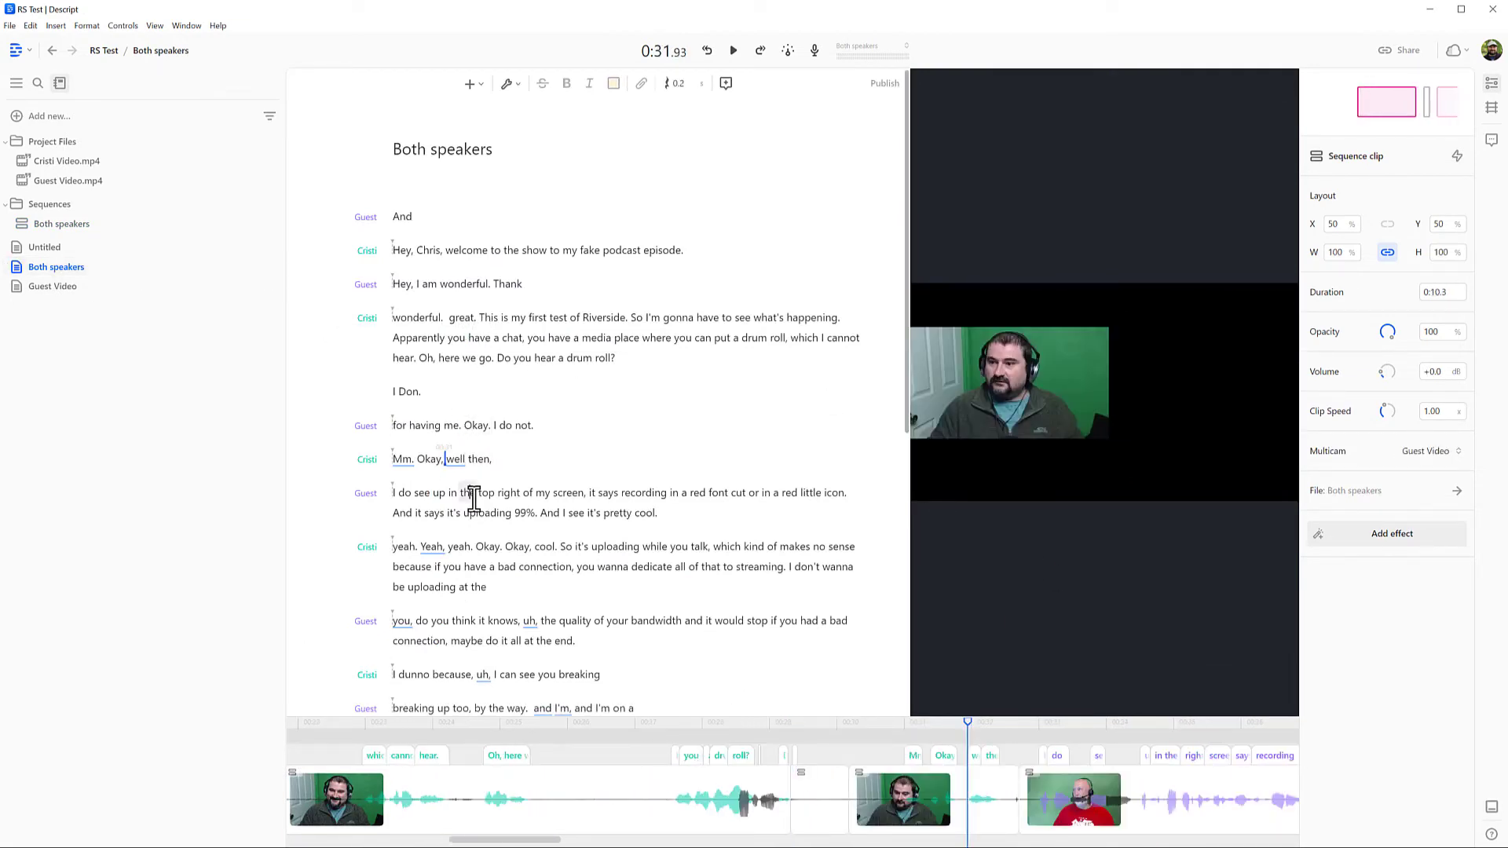
click(464, 493)
Check which speaker shows across the 'yeah. Yeah, yeah' paragraph and back to 'I do not'
click(467, 548)
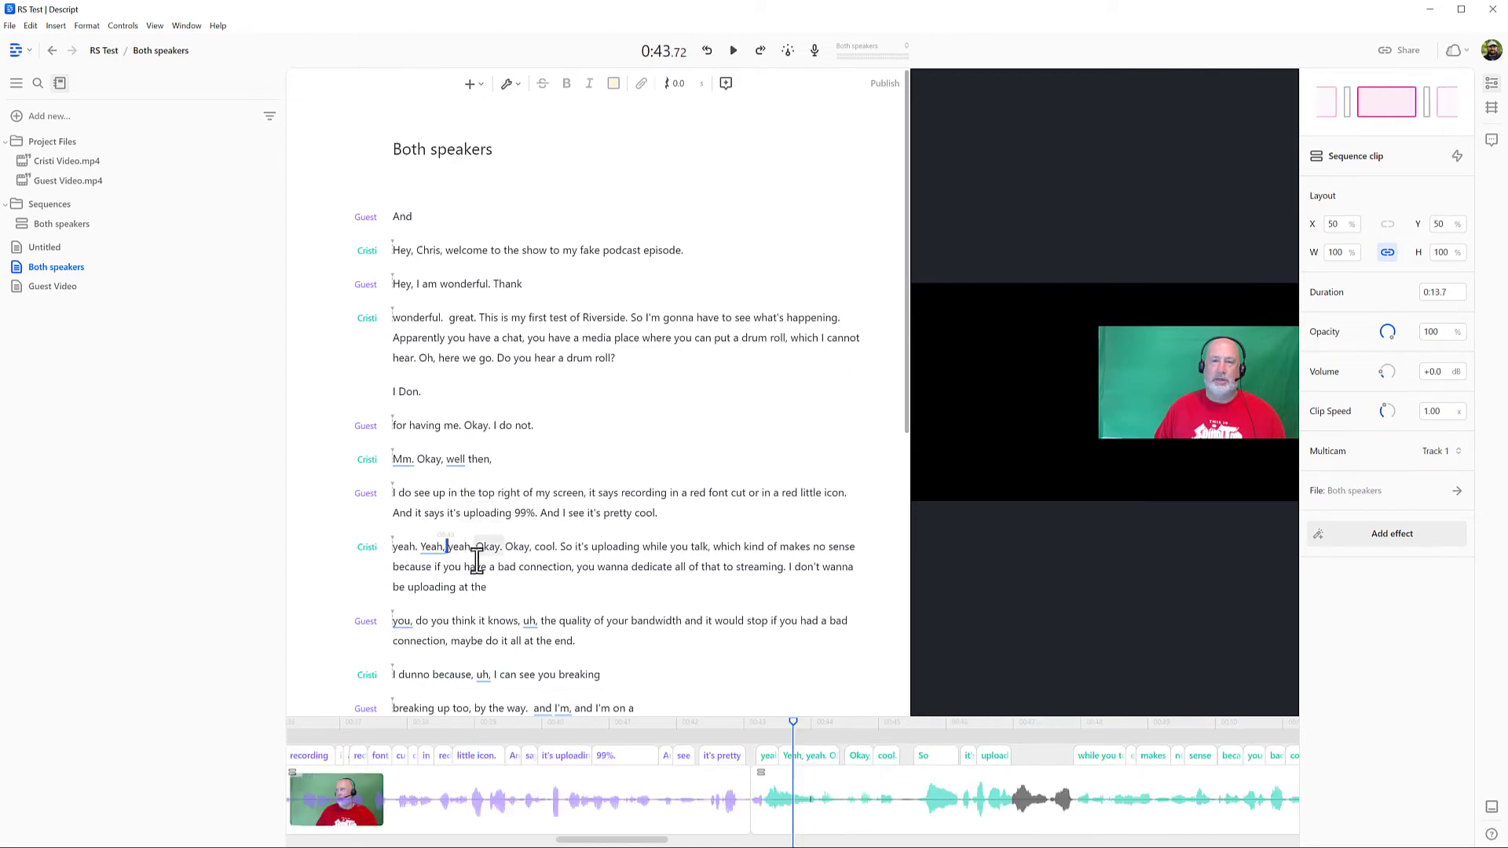
click(479, 589)
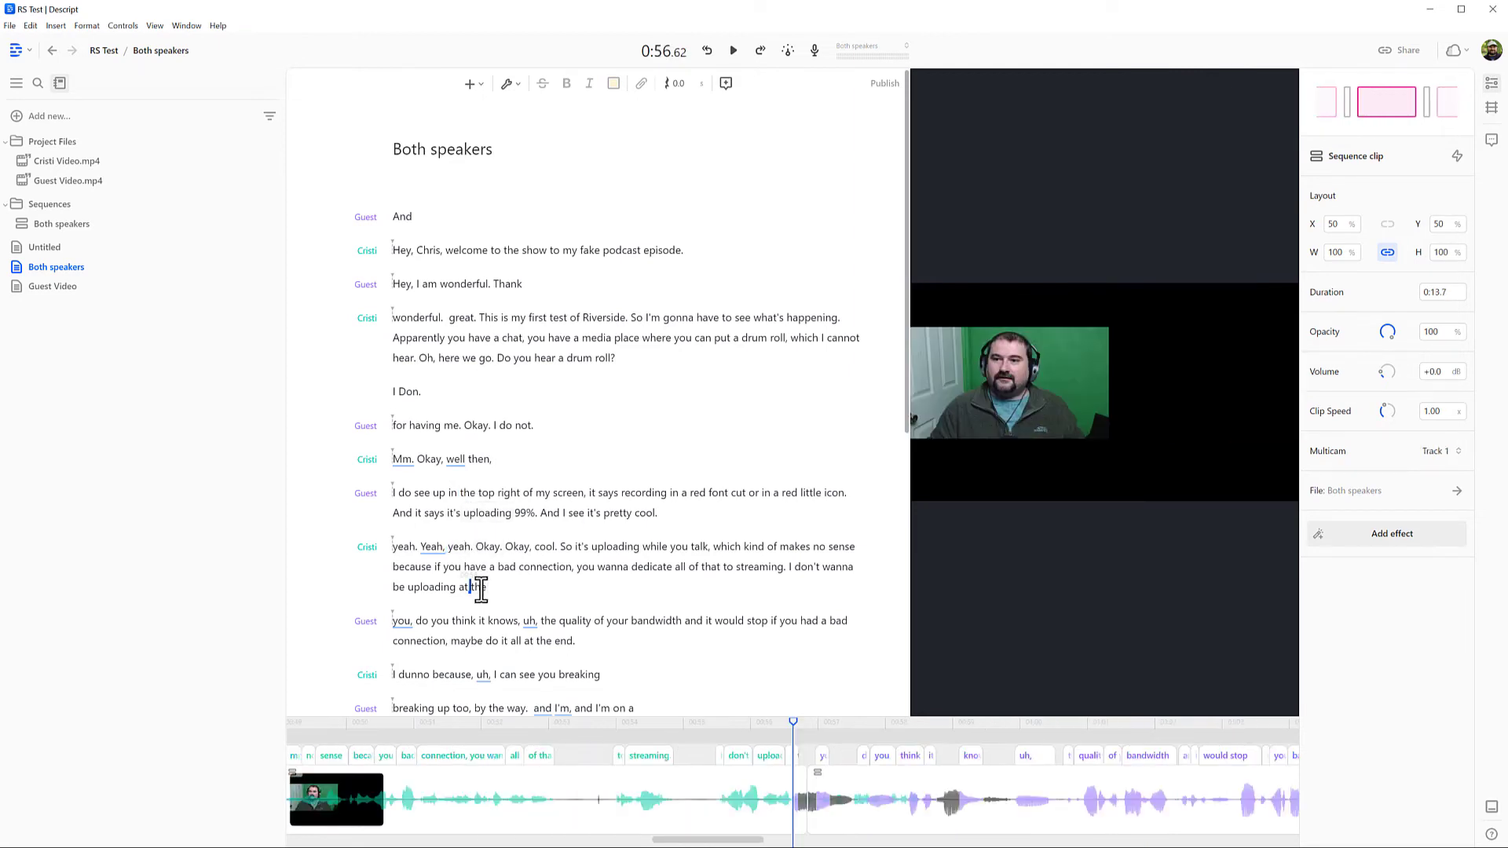
triple_click(528, 564)
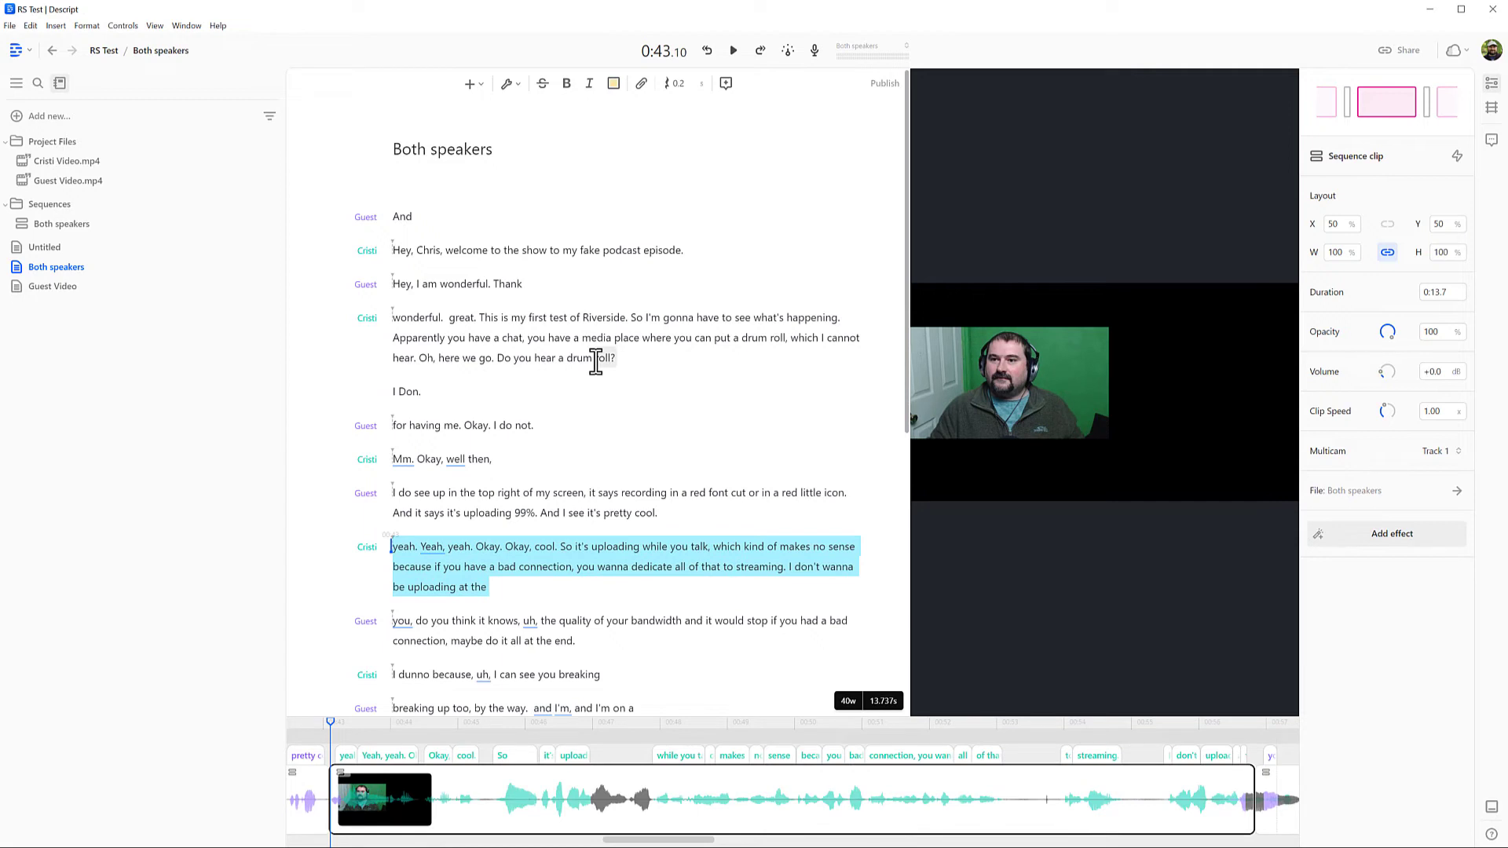
click(651, 617)
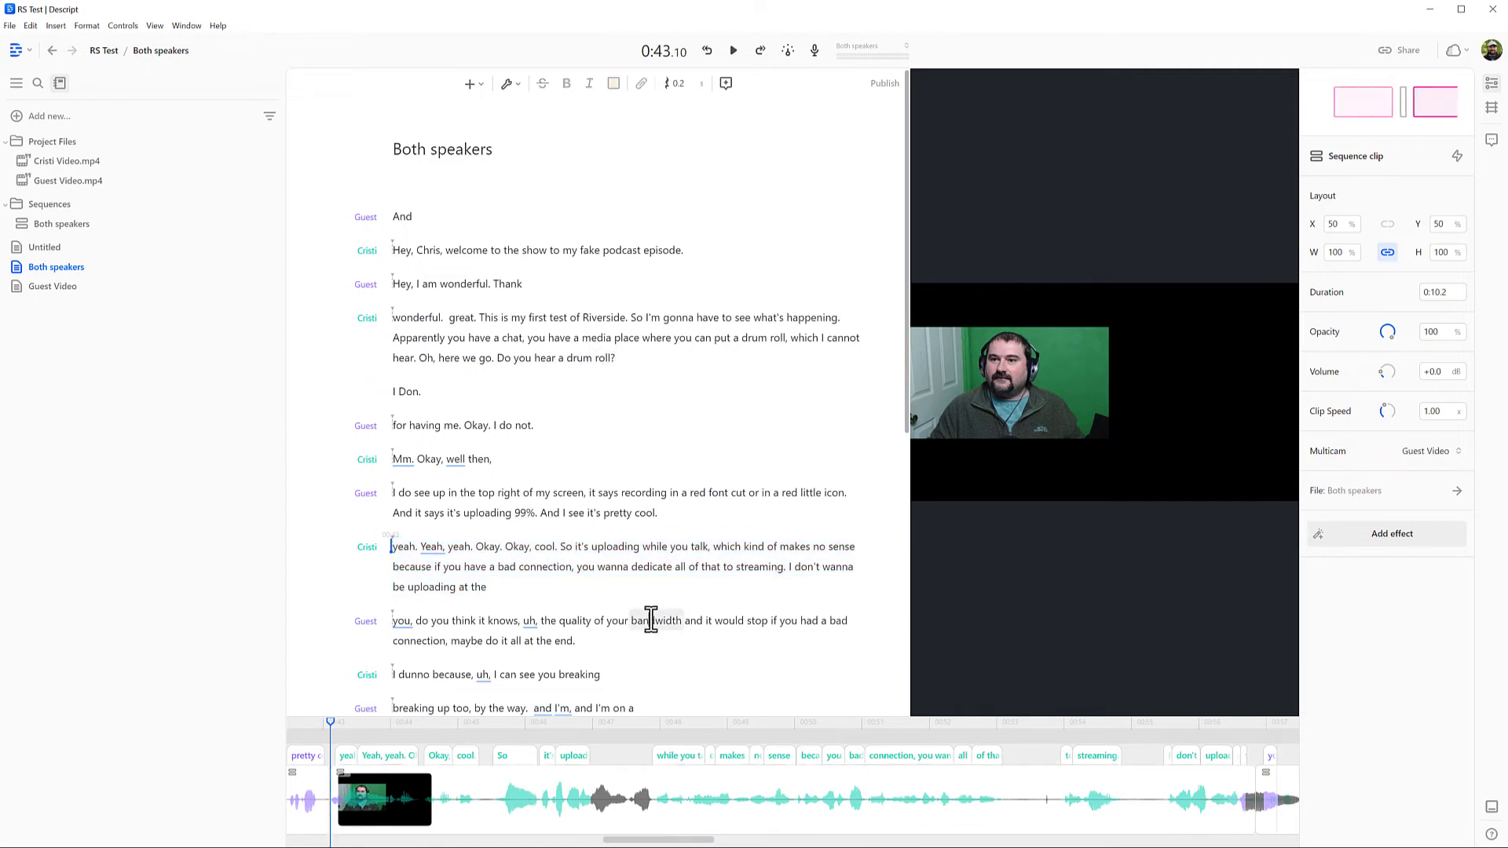
click(638, 567)
click(633, 509)
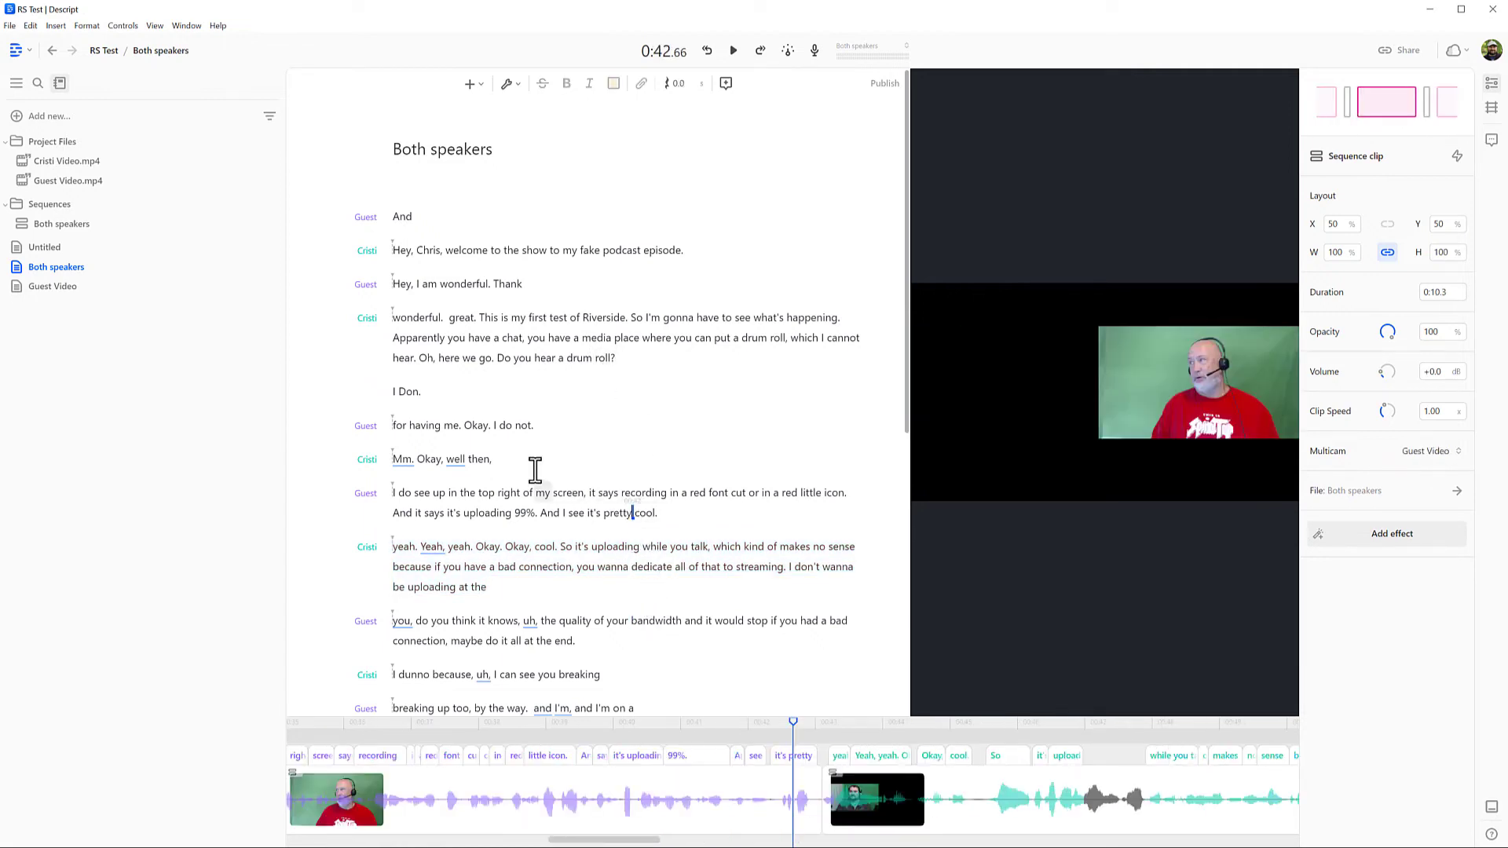
click(548, 420)
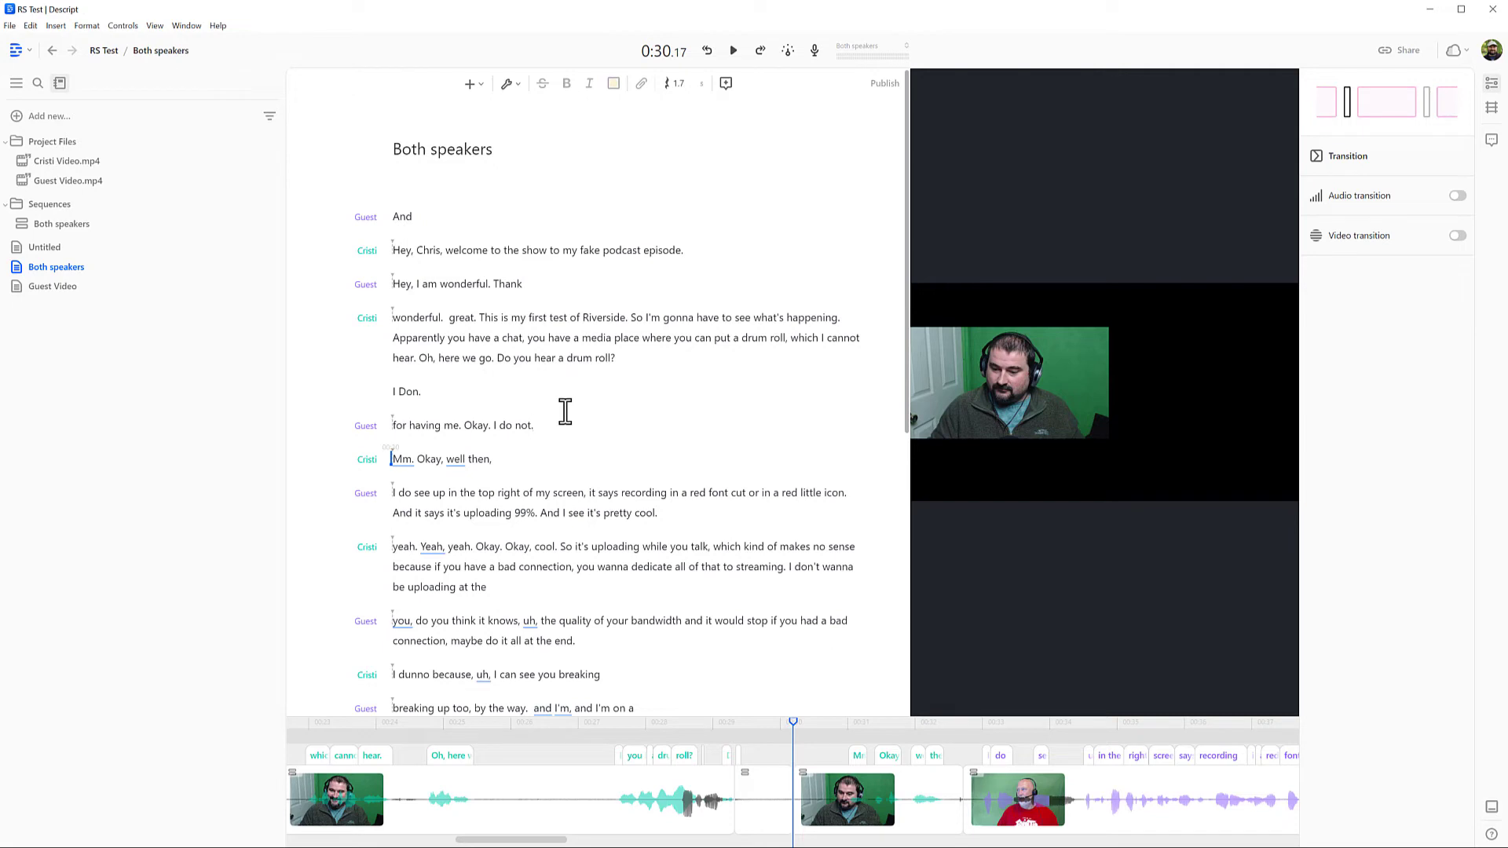
mouse_move(55, 267)
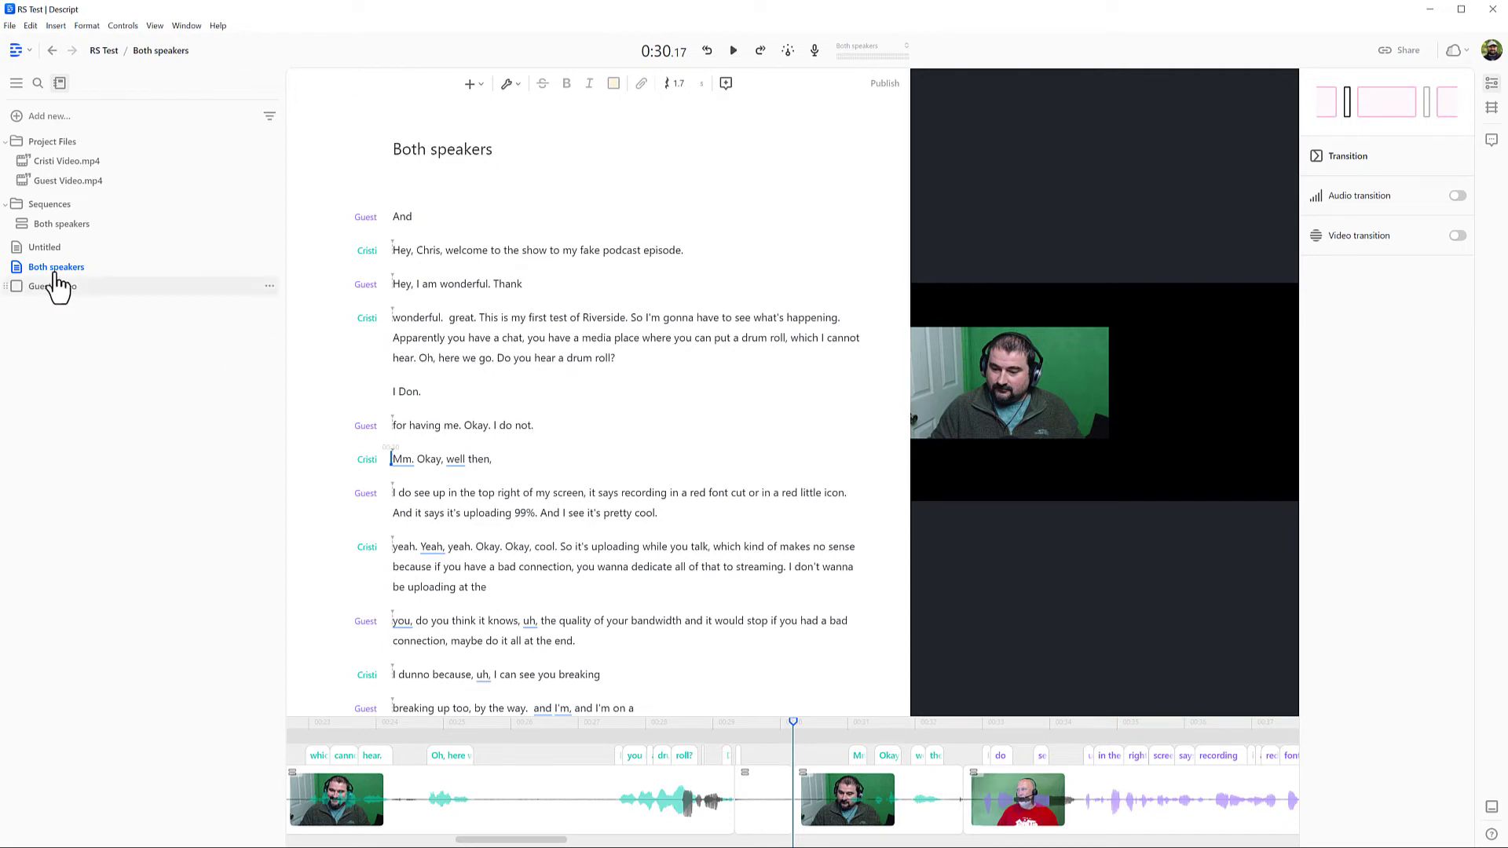
Create a new composition from the Both speakers sequence
right_click(47, 224)
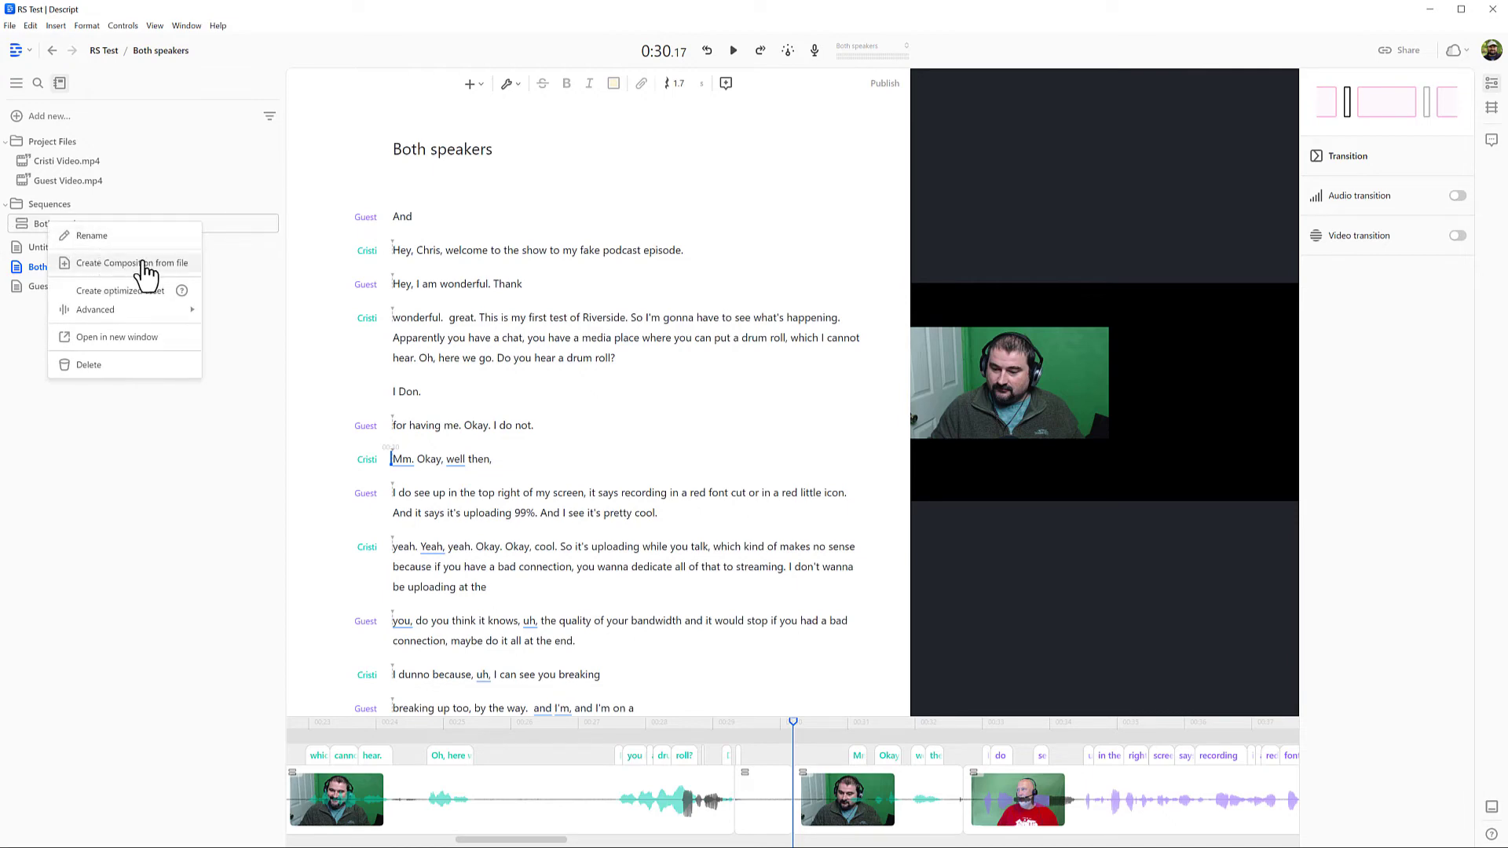
click(145, 264)
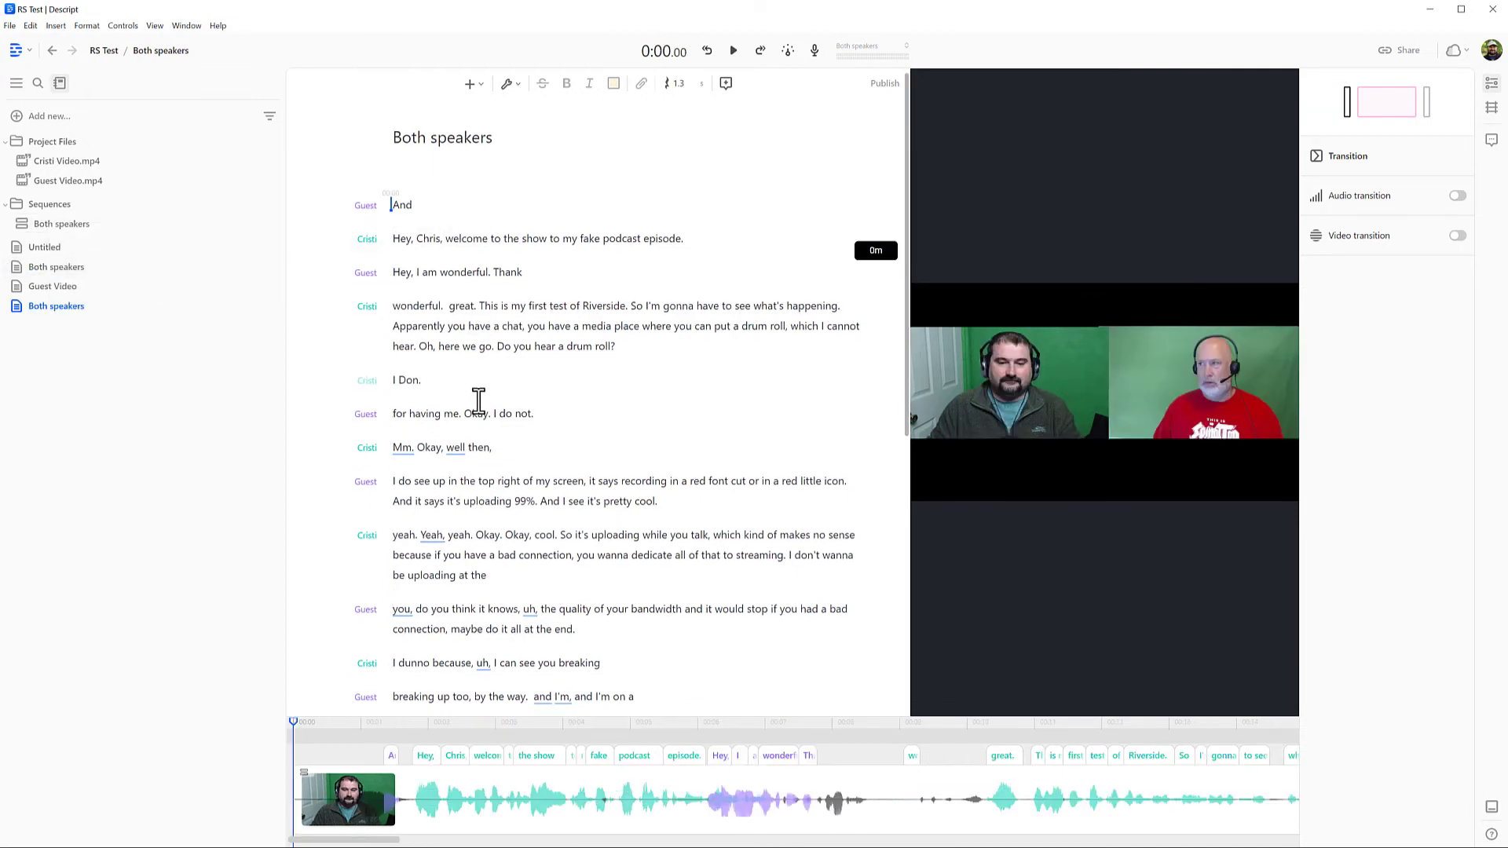
scroll(550, 424, down, 6)
scroll(707, 511, down, 4)
scroll(732, 569, up, 10)
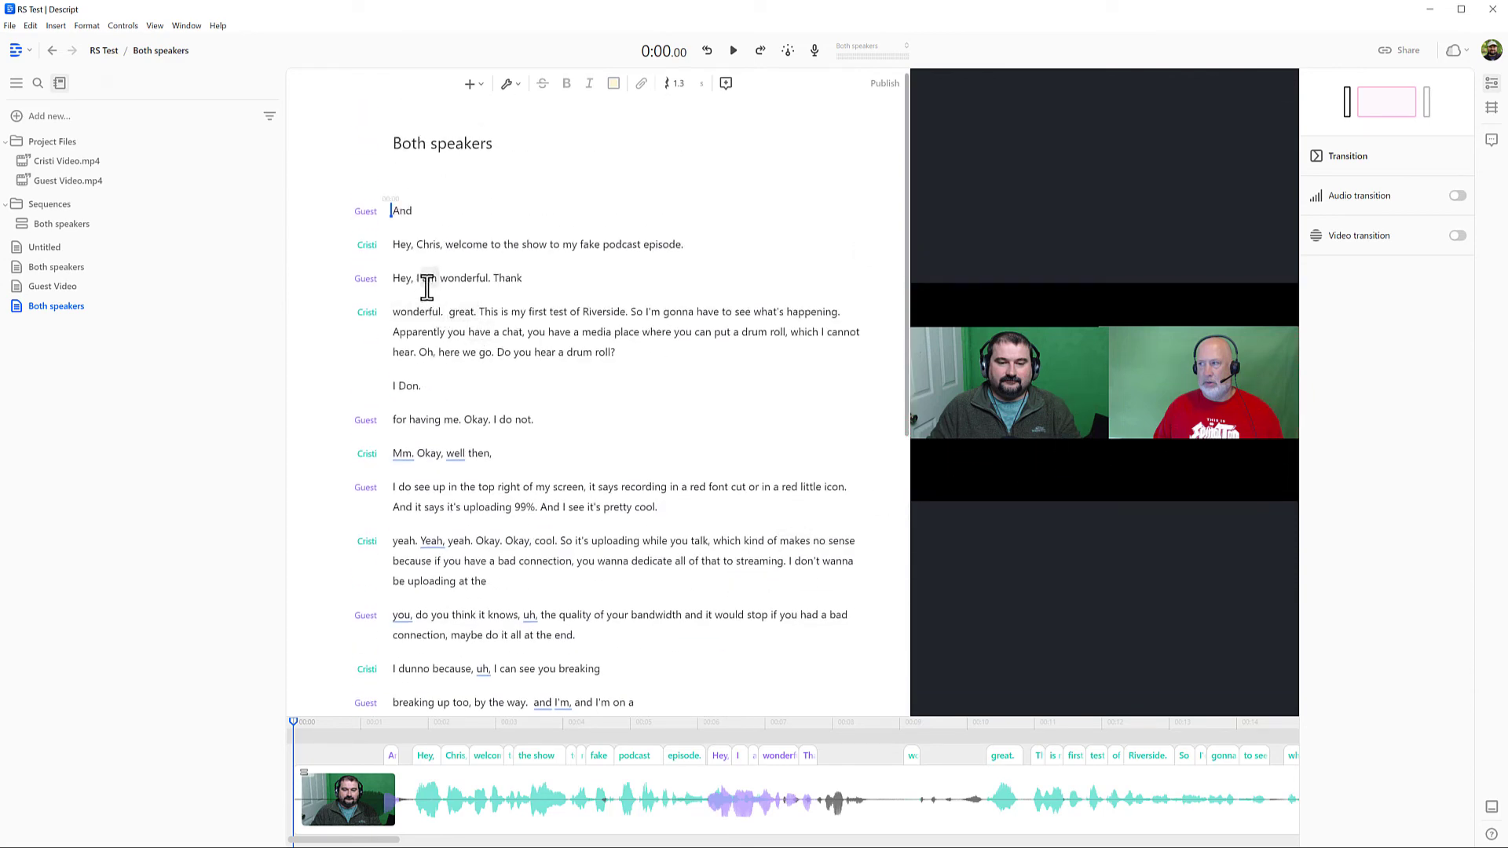
Play the new composition briefly from the guest's screen comment to see both speakers side by side
click(410, 405)
key(space)
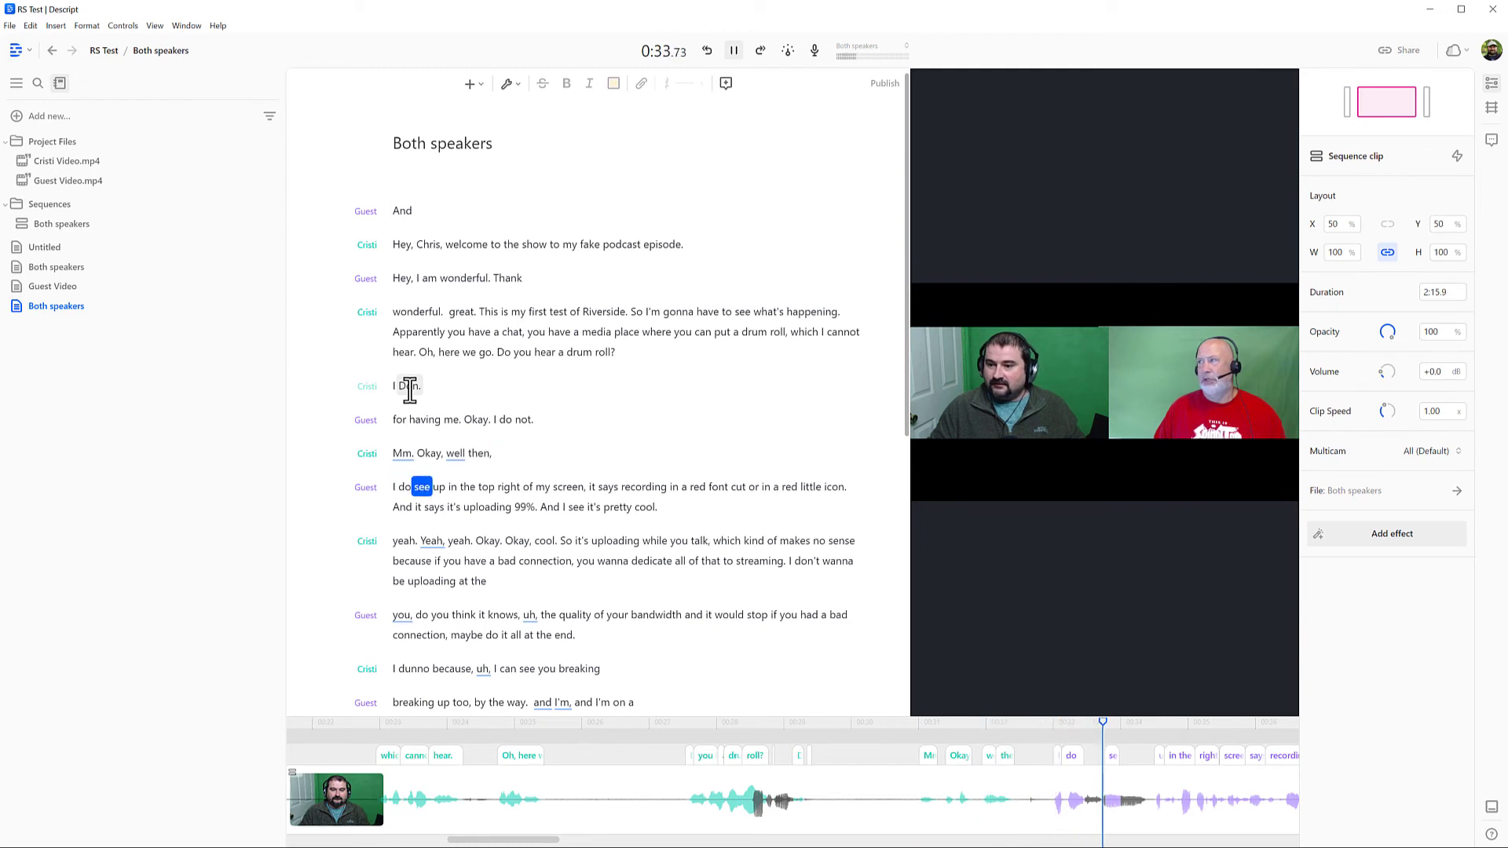
key(space)
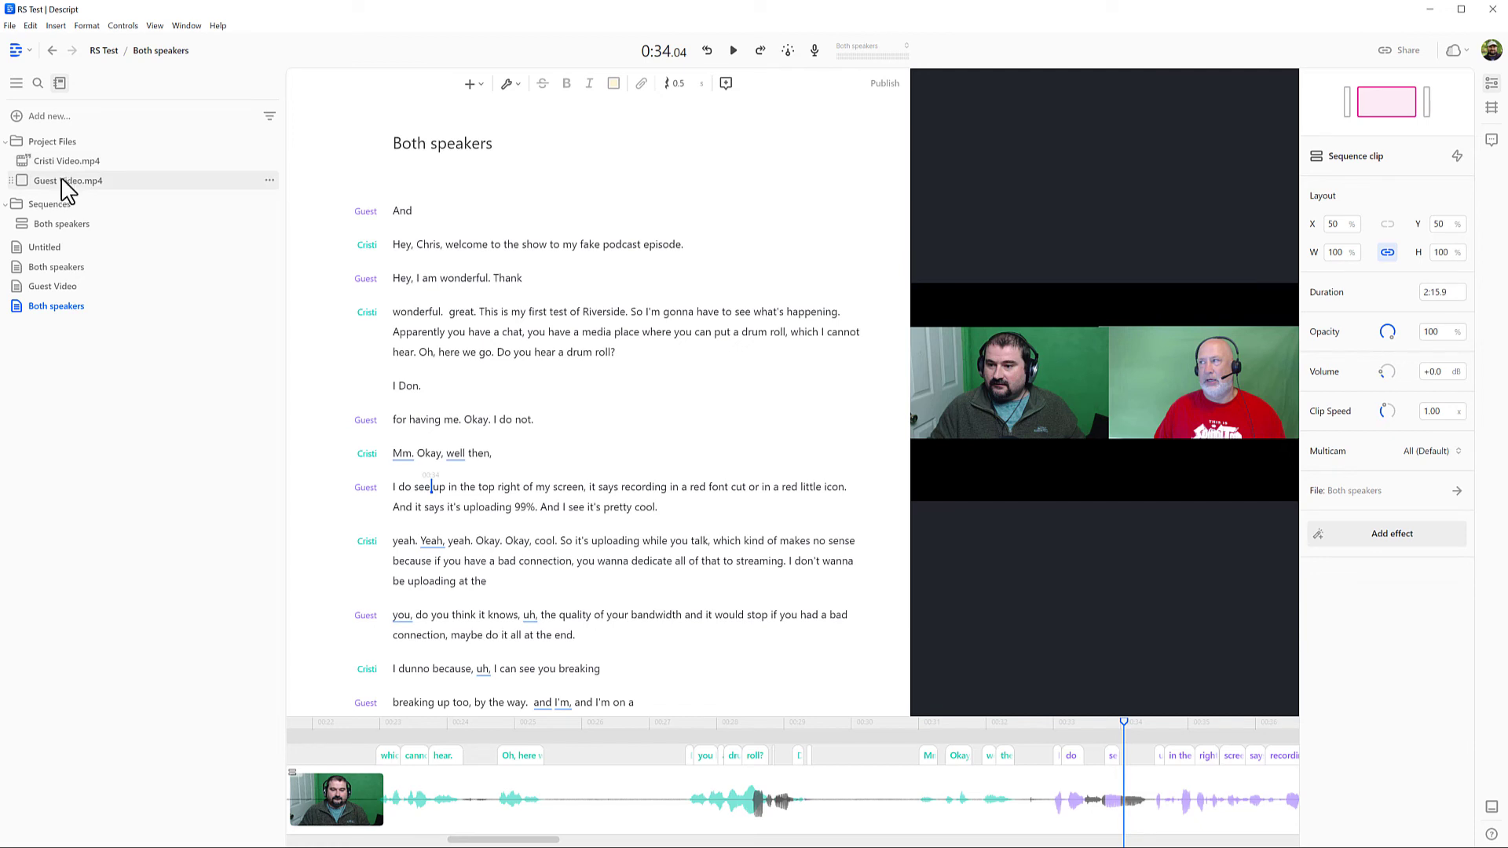
Move both speakers to the top and add a quarter-size Cristi Video track lower right
click(63, 224)
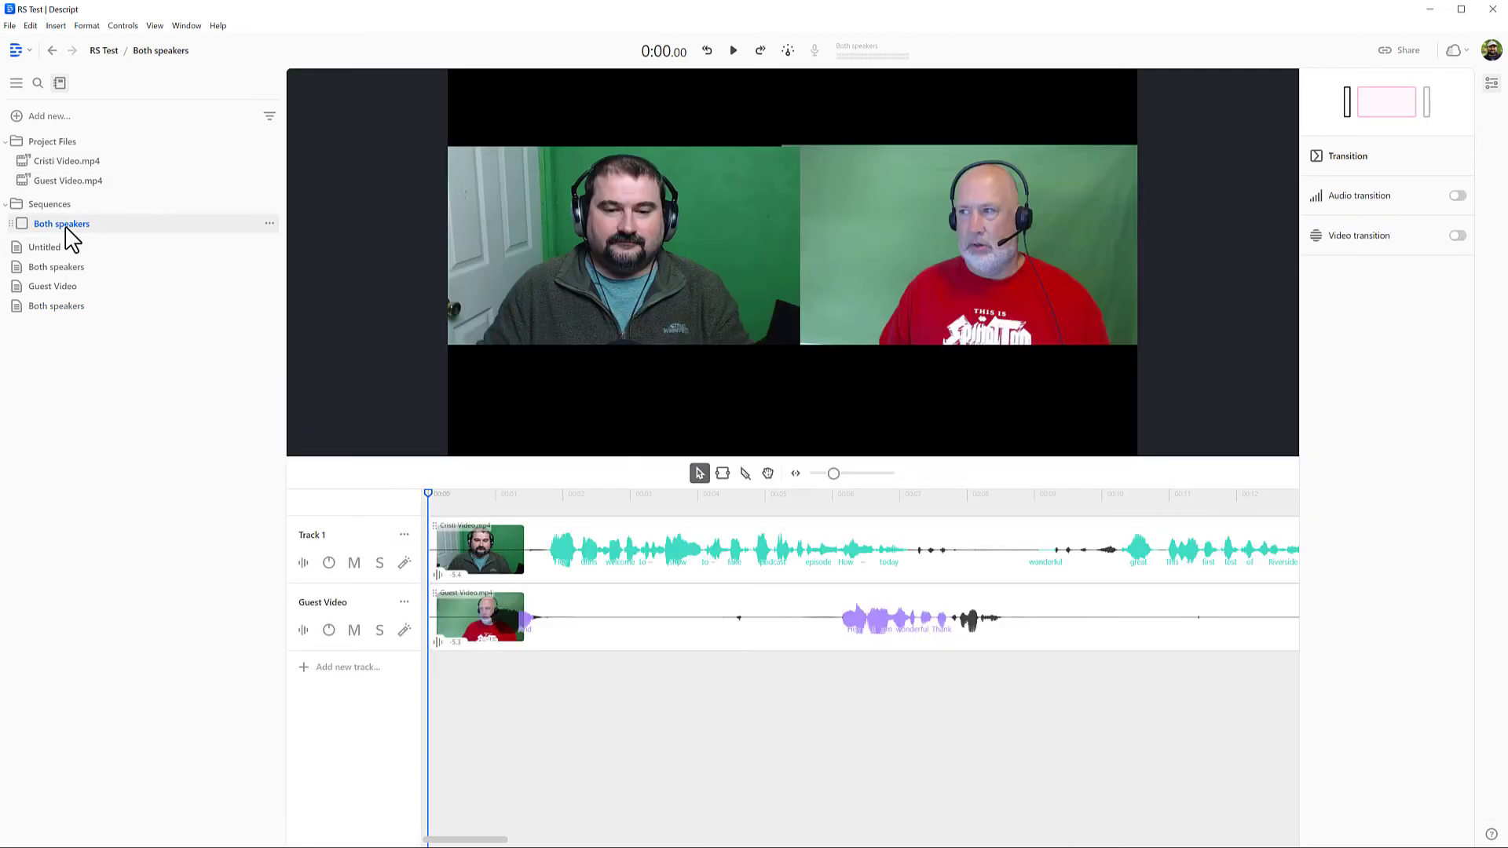
click(526, 211)
mouse_move(534, 261)
mouse_down()
mouse_move(531, 209)
mouse_move(633, 213)
mouse_up()
drag(935, 258, 935, 181)
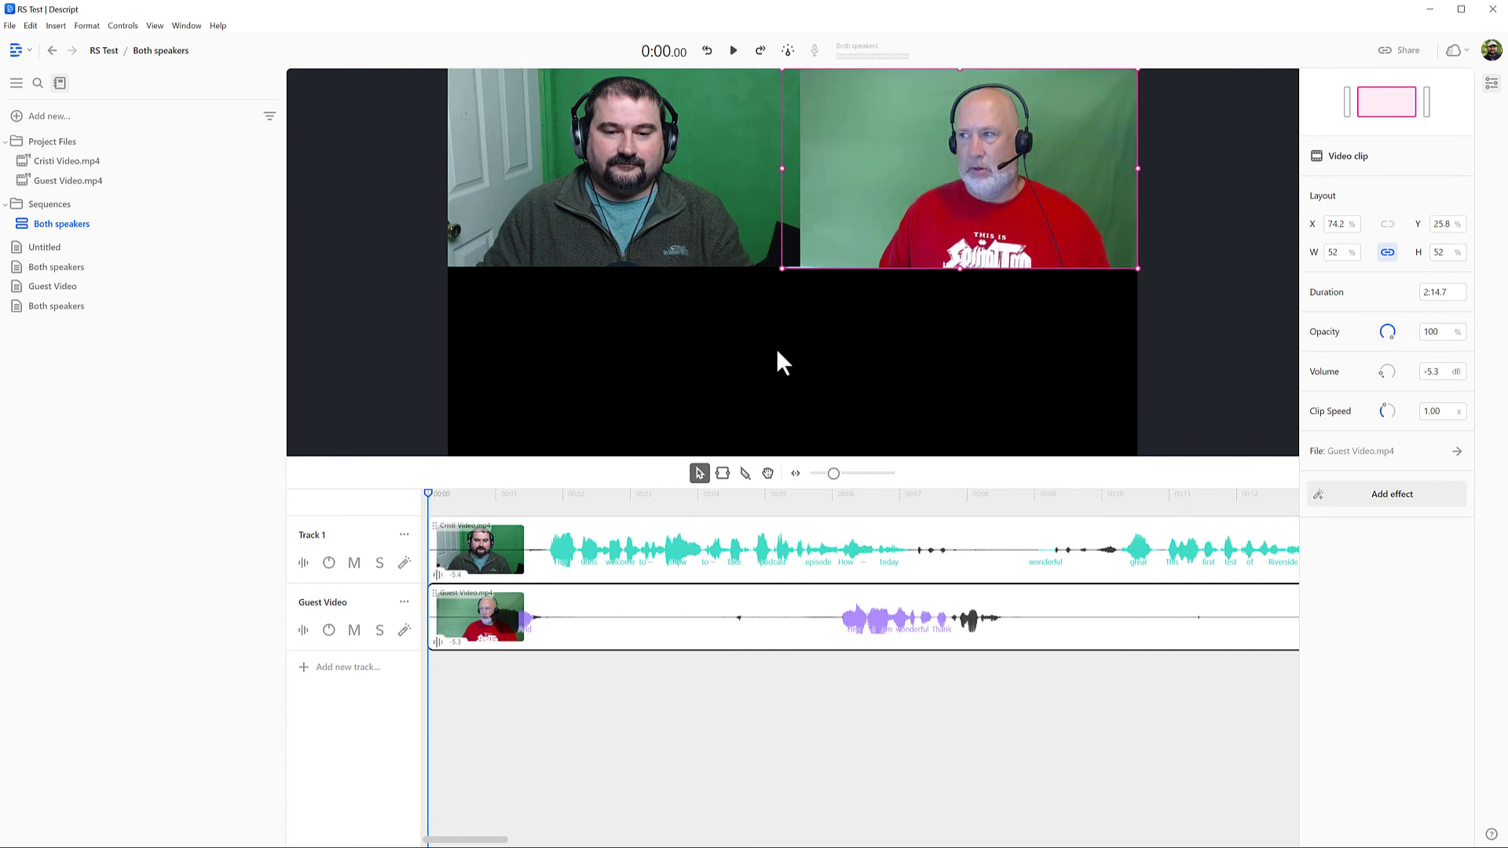
drag(66, 161, 432, 712)
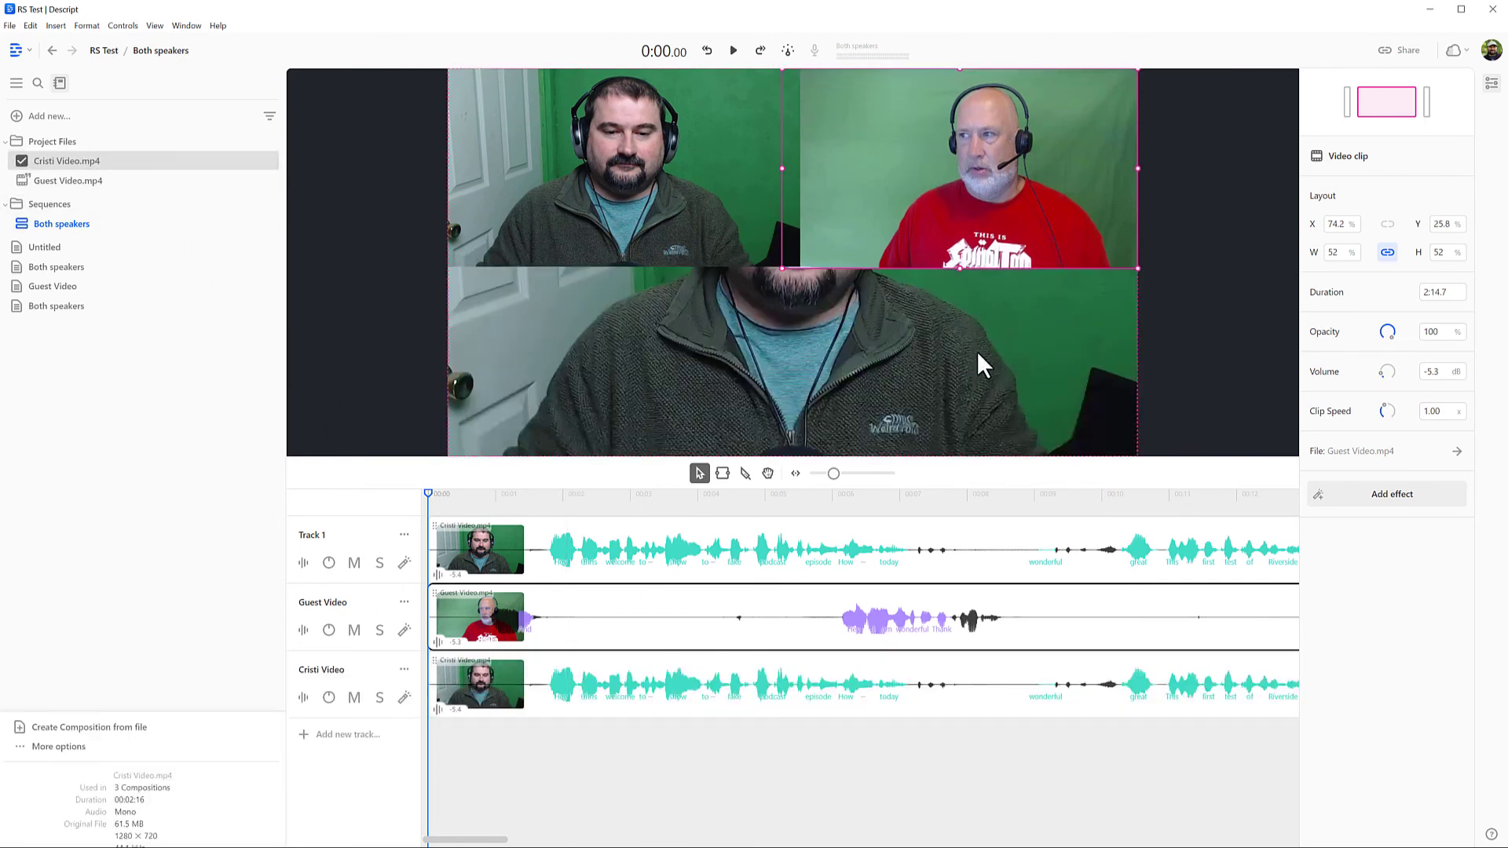
mouse_move(1138, 270)
mouse_down()
mouse_move(791, 286)
mouse_move(718, 402)
mouse_move(1001, 385)
mouse_move(1070, 398)
mouse_move(1070, 420)
mouse_up()
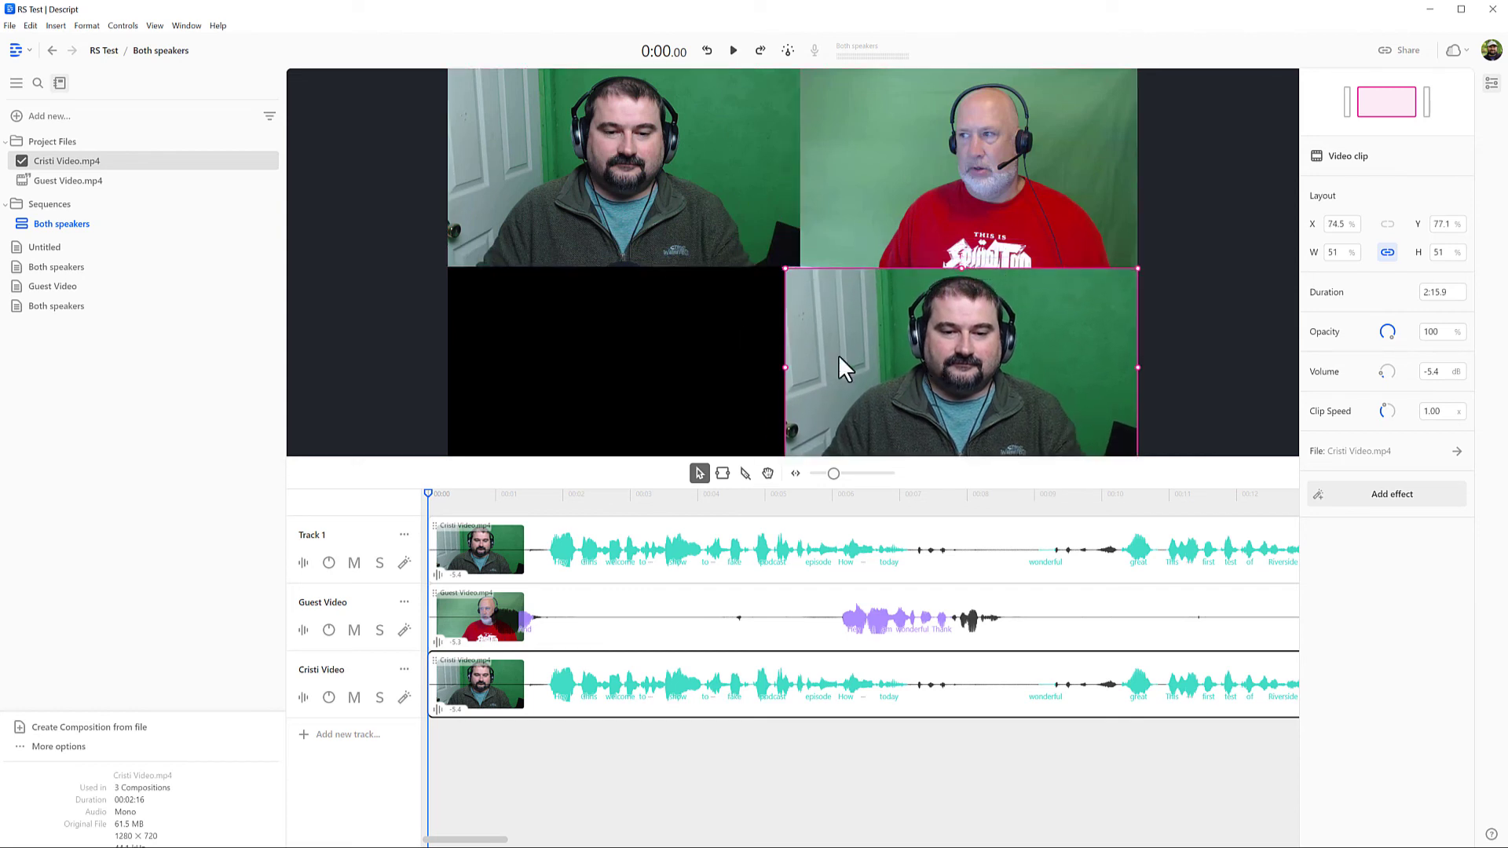
Open the lower Both speakers composition and scroll through its three-video grid transcript
click(57, 268)
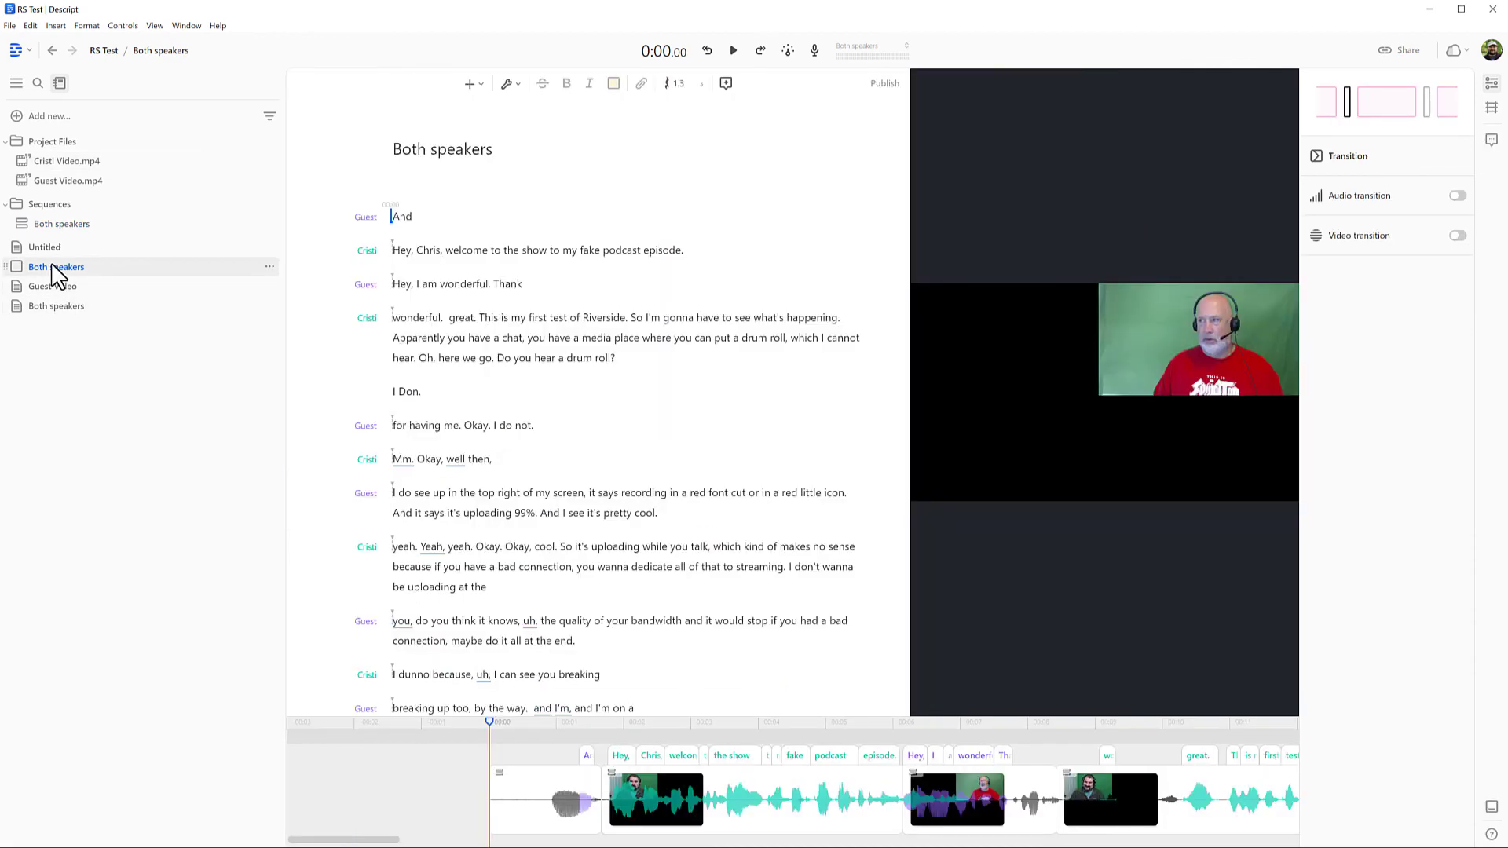
click(57, 307)
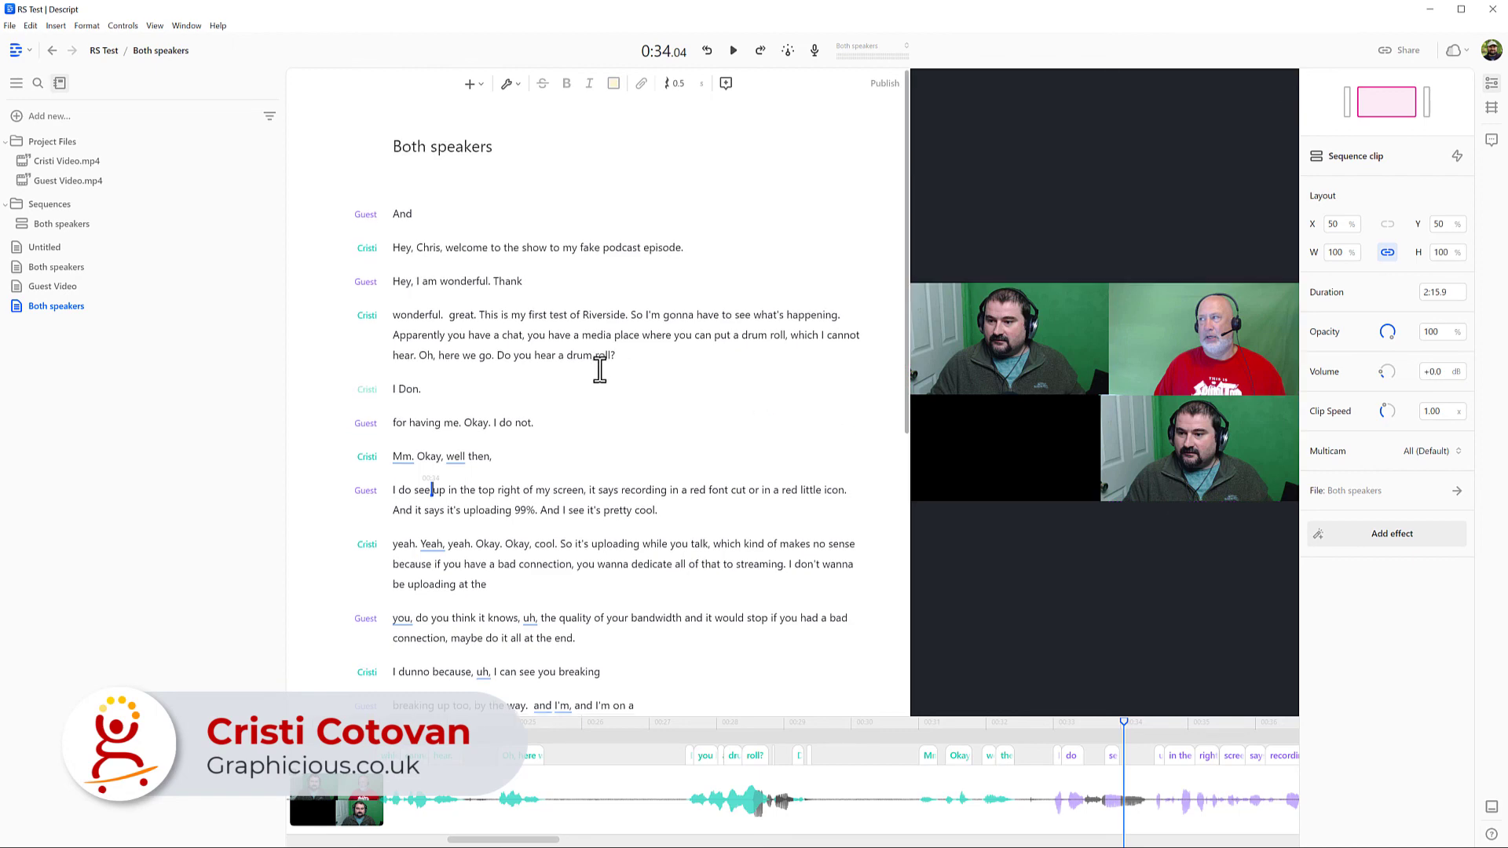
scroll(600, 364, down, 4)
scroll(600, 387, down, 1)
scroll(610, 414, down, 2)
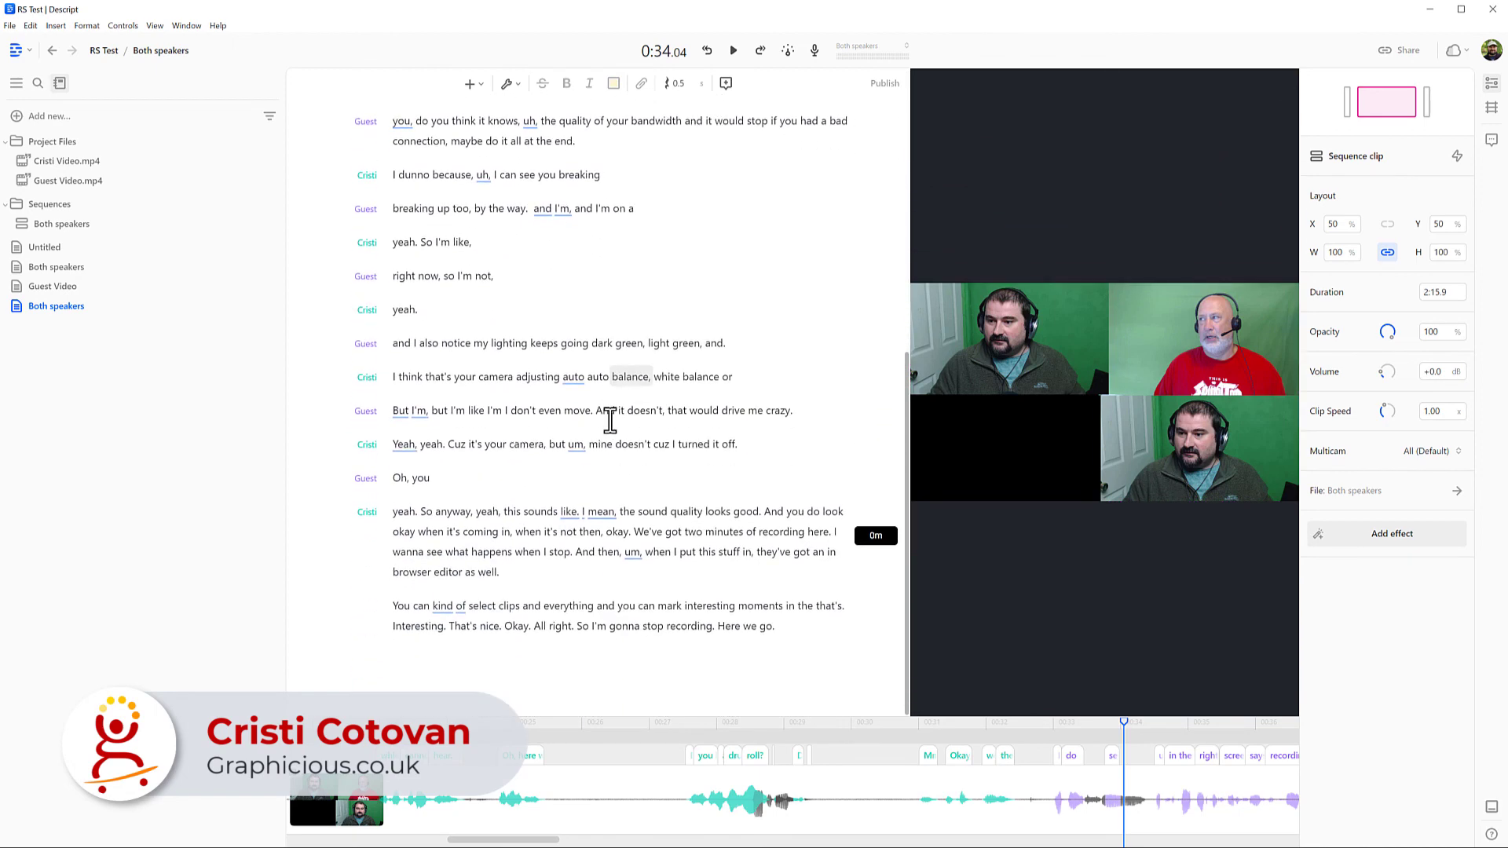